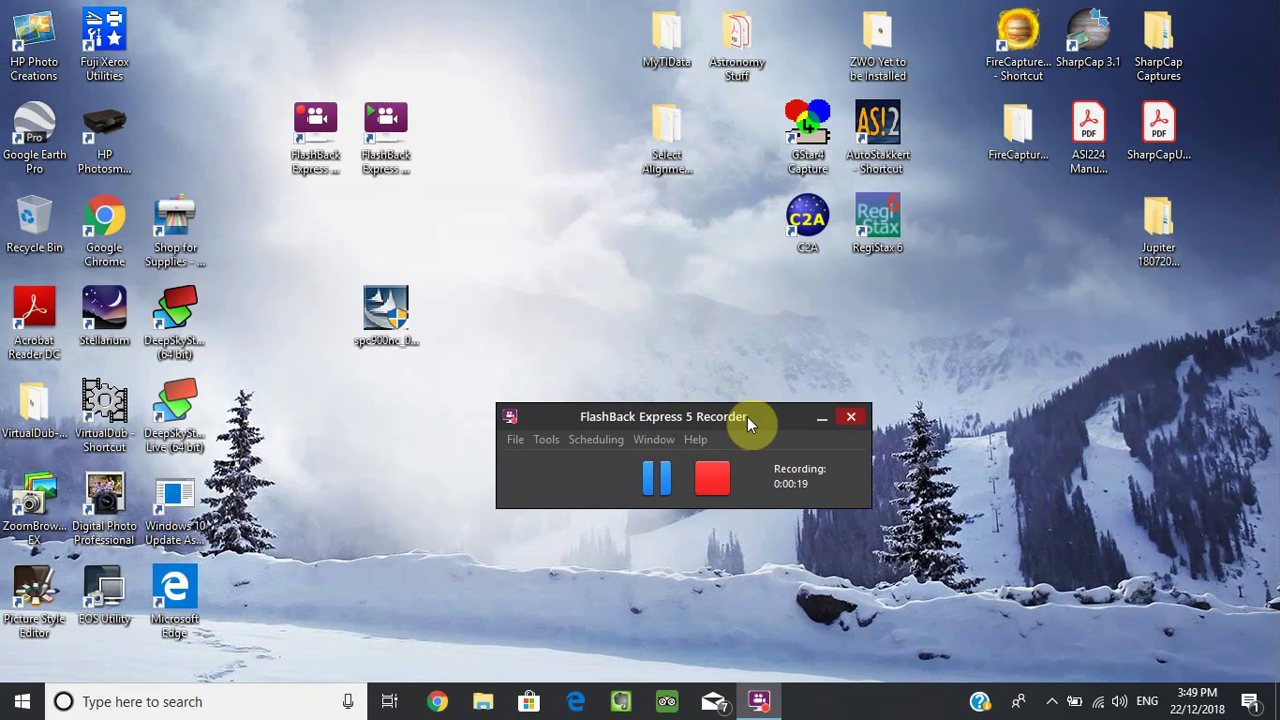
{"action": "left_click_drag", "start_coordinate": [780, 416], "coordinate": [954, 522]}
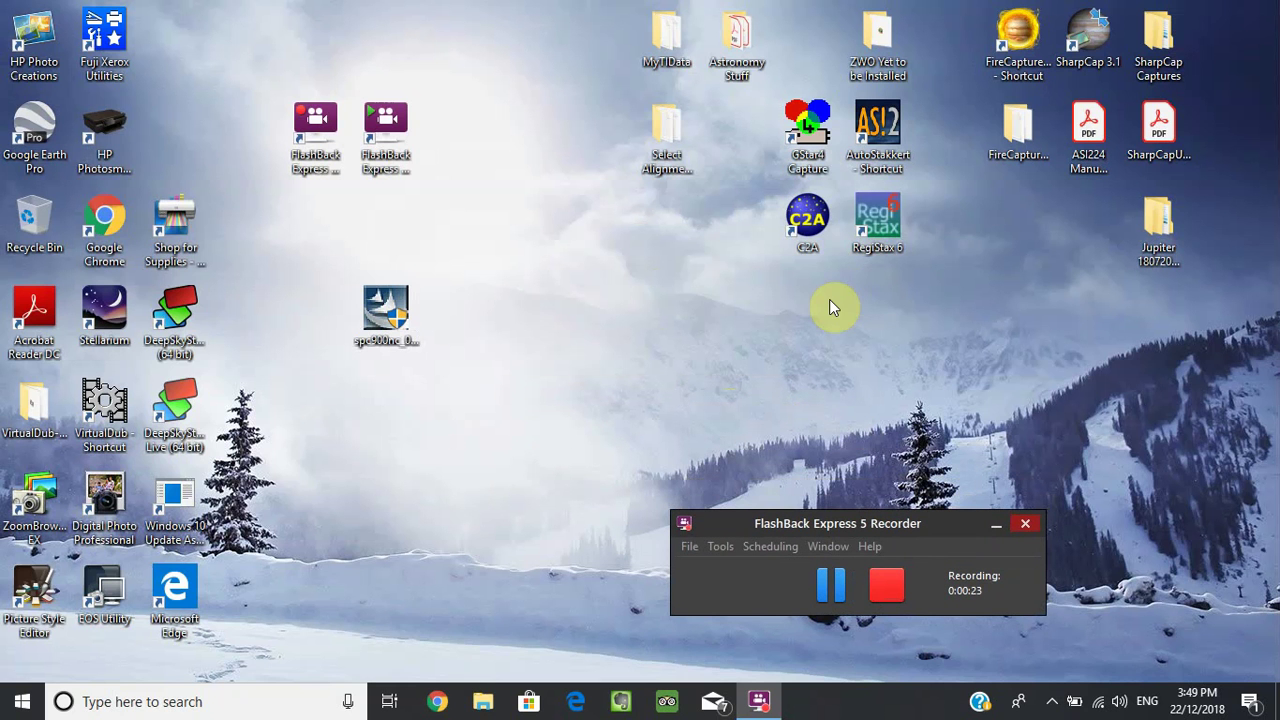
{"action": "left_click", "coordinate": [1152, 232]}
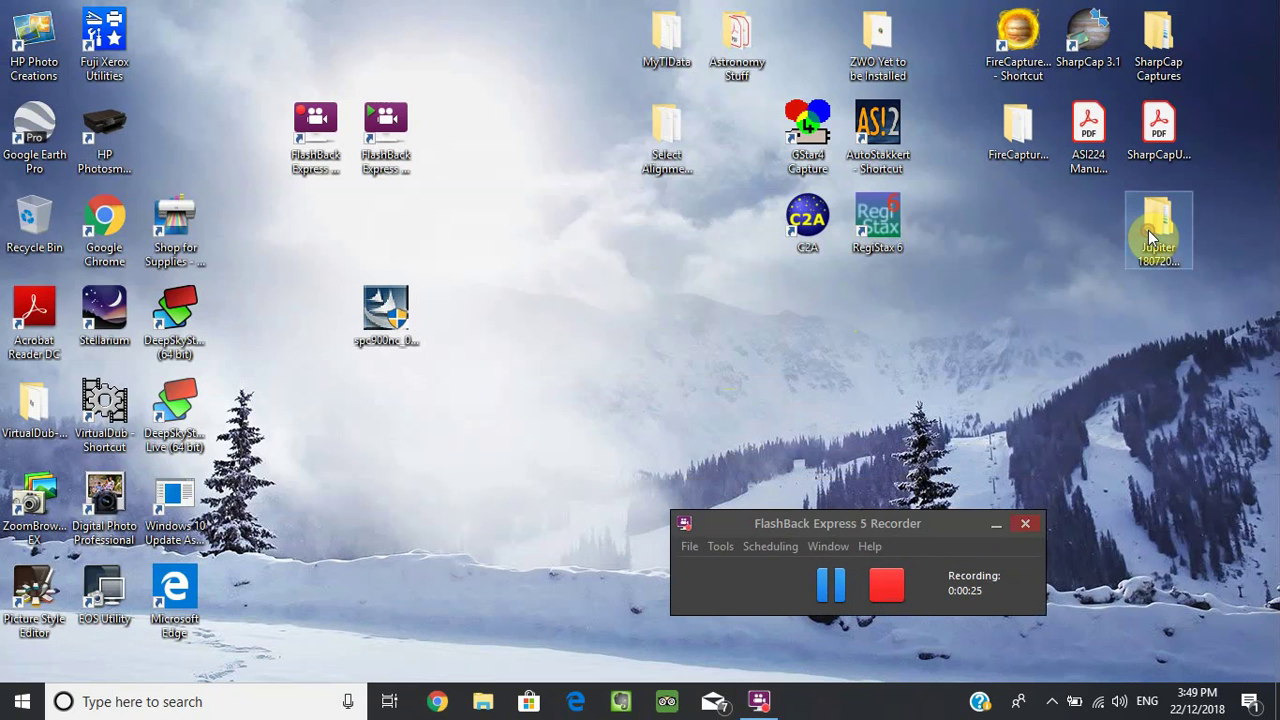
{"action": "double_click", "coordinate": [1150, 237]}
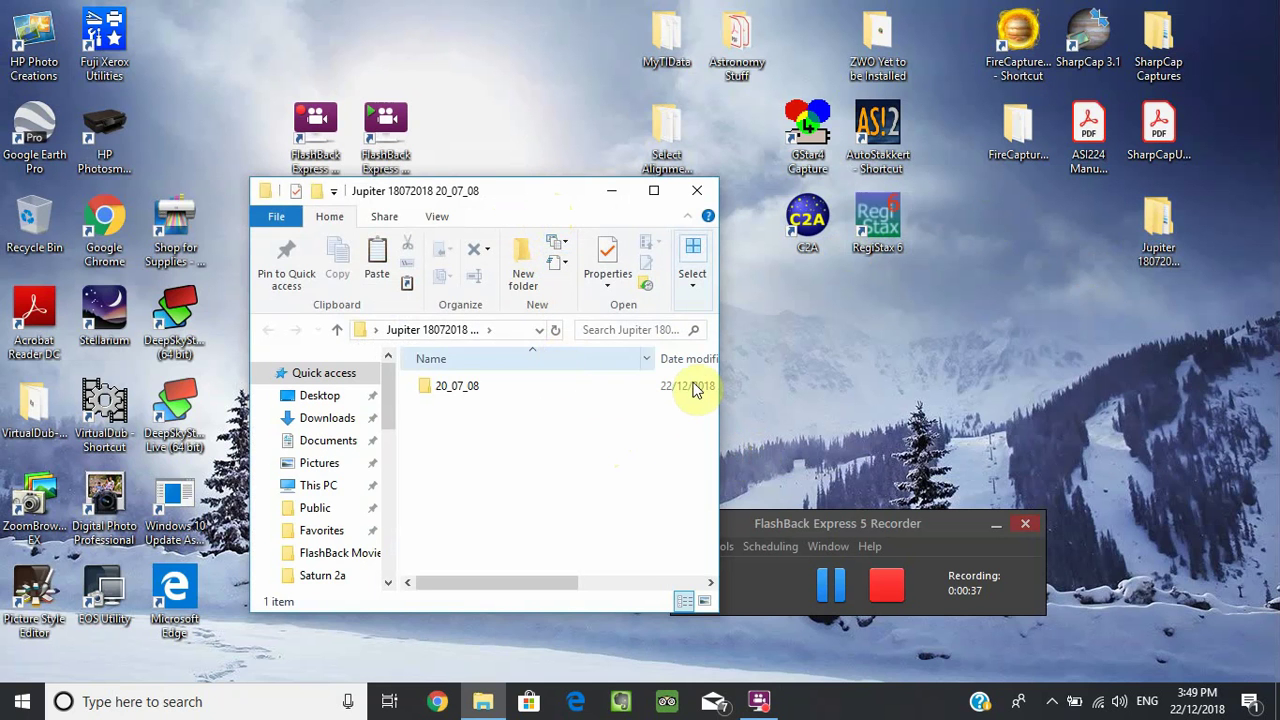
{"action": "left_click_drag", "start_coordinate": [720, 423], "coordinate": [864, 420]}
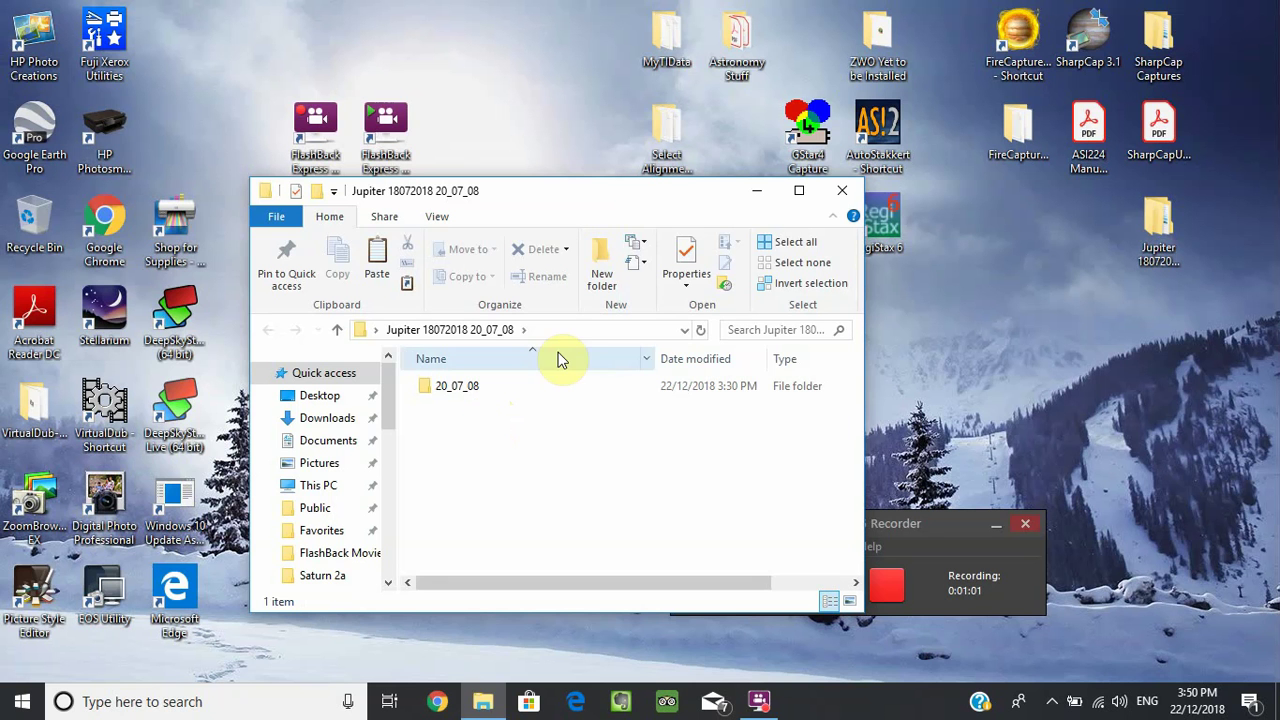
{"action": "left_click", "coordinate": [558, 204]}
{"action": "left_click_drag", "start_coordinate": [575, 207], "coordinate": [609, 178]}
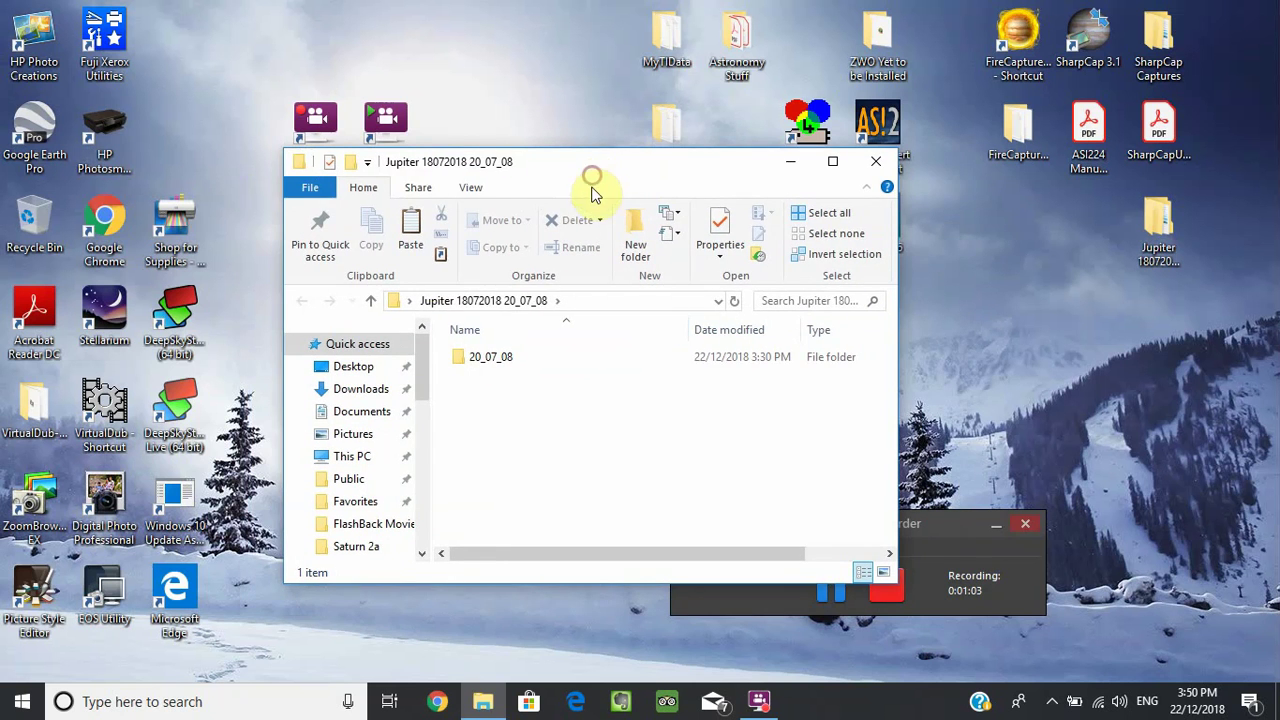
Browse through the 20_07_08 and AS_p15 folders into the inner 20_07_08 folder holding the video.
{"action": "double_click", "coordinate": [487, 360]}
{"action": "double_click", "coordinate": [488, 366]}
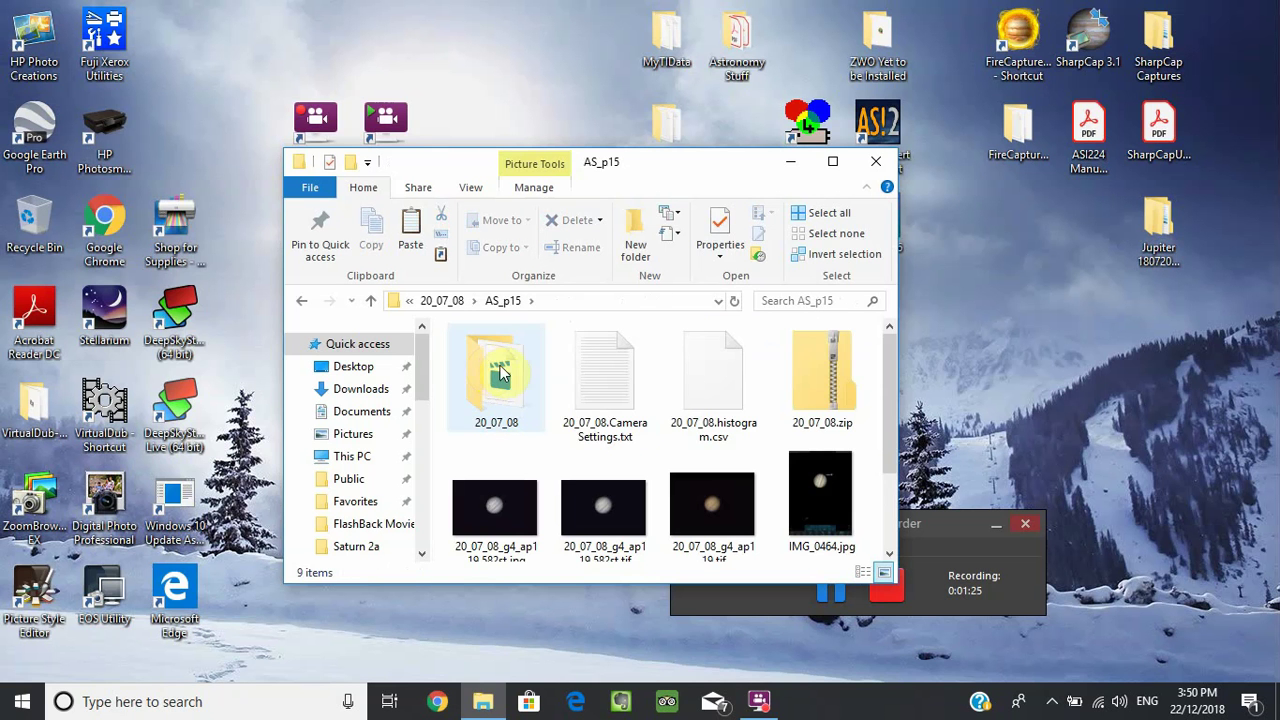
{"action": "left_click", "coordinate": [501, 390]}
{"action": "double_click", "coordinate": [500, 390]}
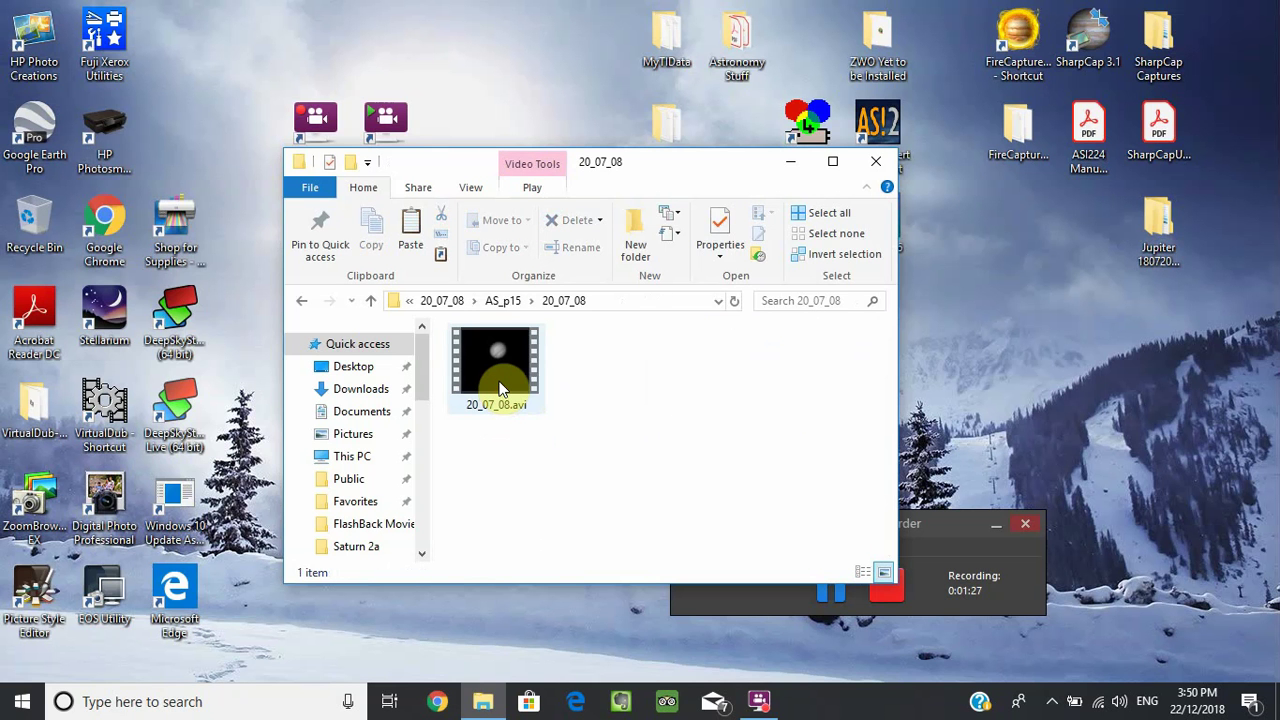
Play the 20_07_08.avi video to examine the raw Jupiter footage, and close the player and the folder window.
{"action": "double_click", "coordinate": [500, 380]}
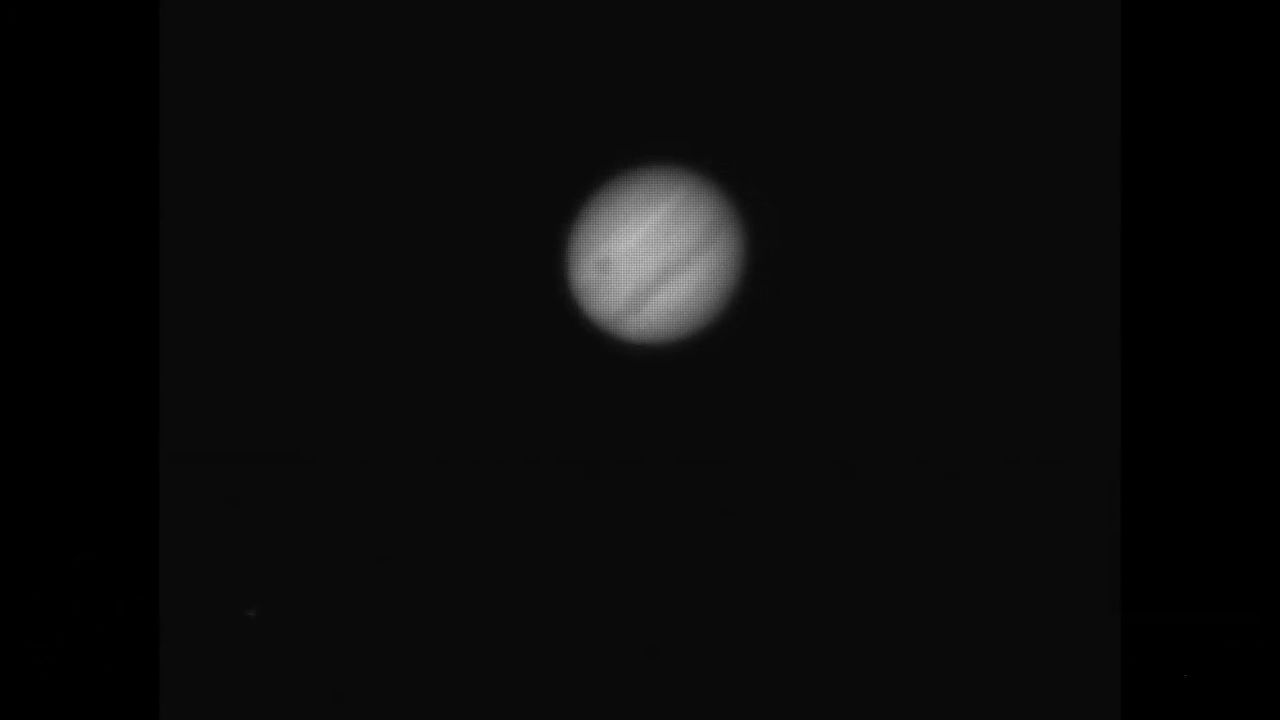
{"action": "mouse_move", "coordinate": [706, 500]}
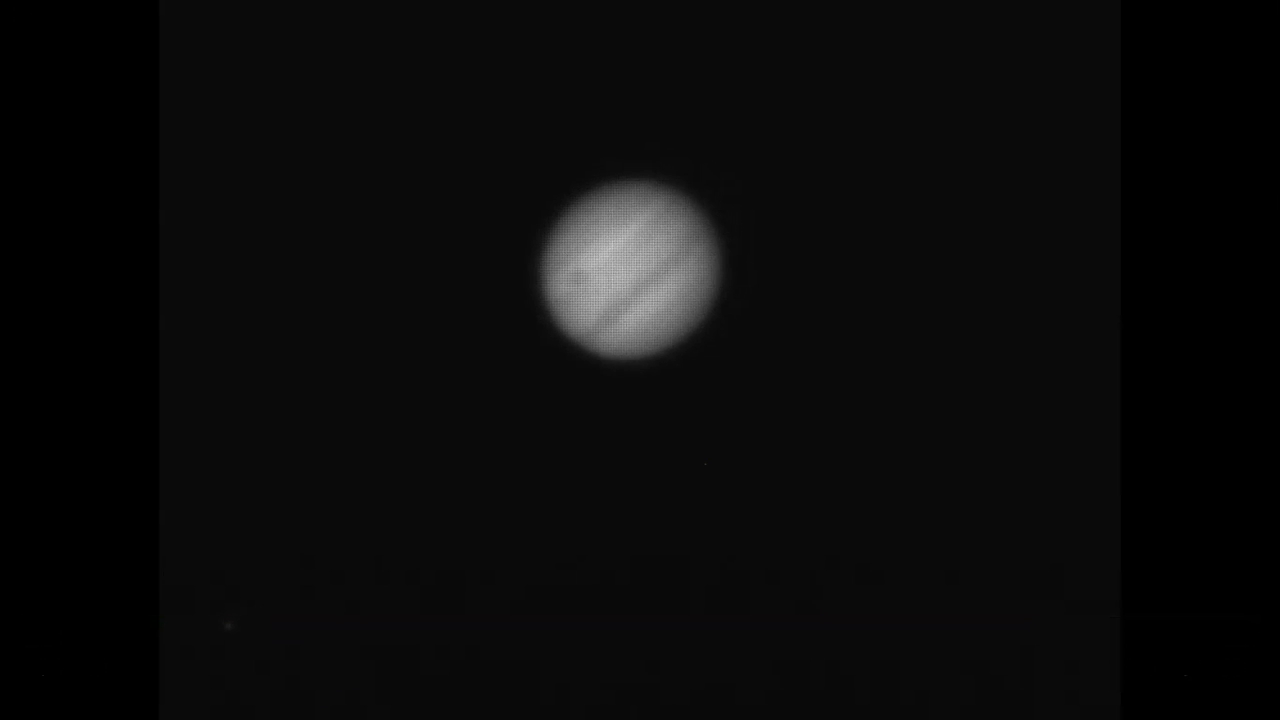
{"action": "mouse_move", "coordinate": [640, 494]}
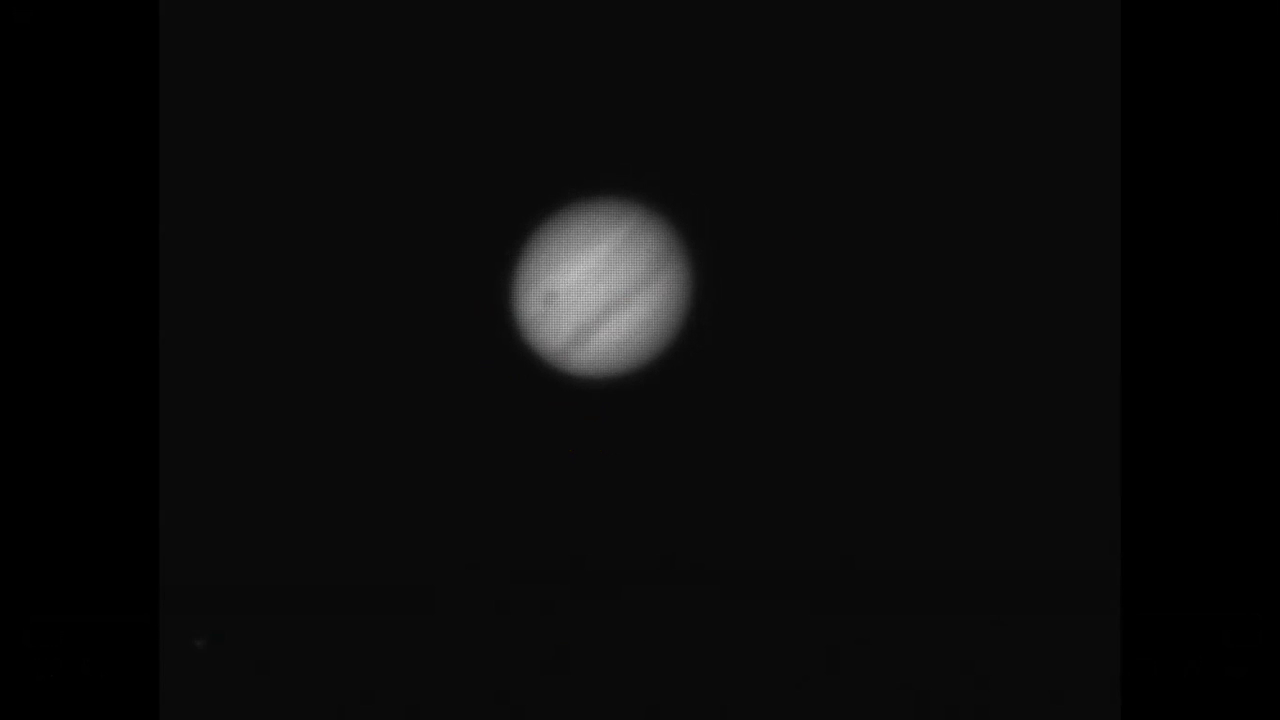
{"action": "mouse_move", "coordinate": [745, 213]}
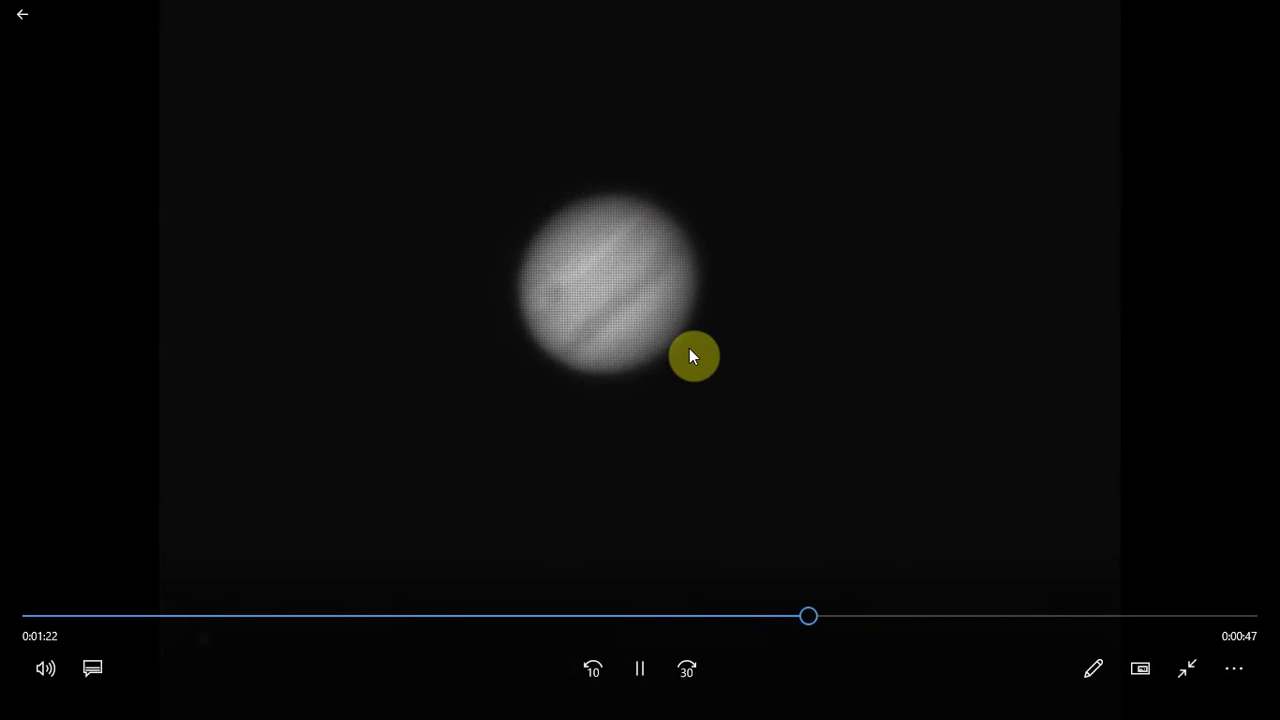
{"action": "mouse_move", "coordinate": [1257, 9]}
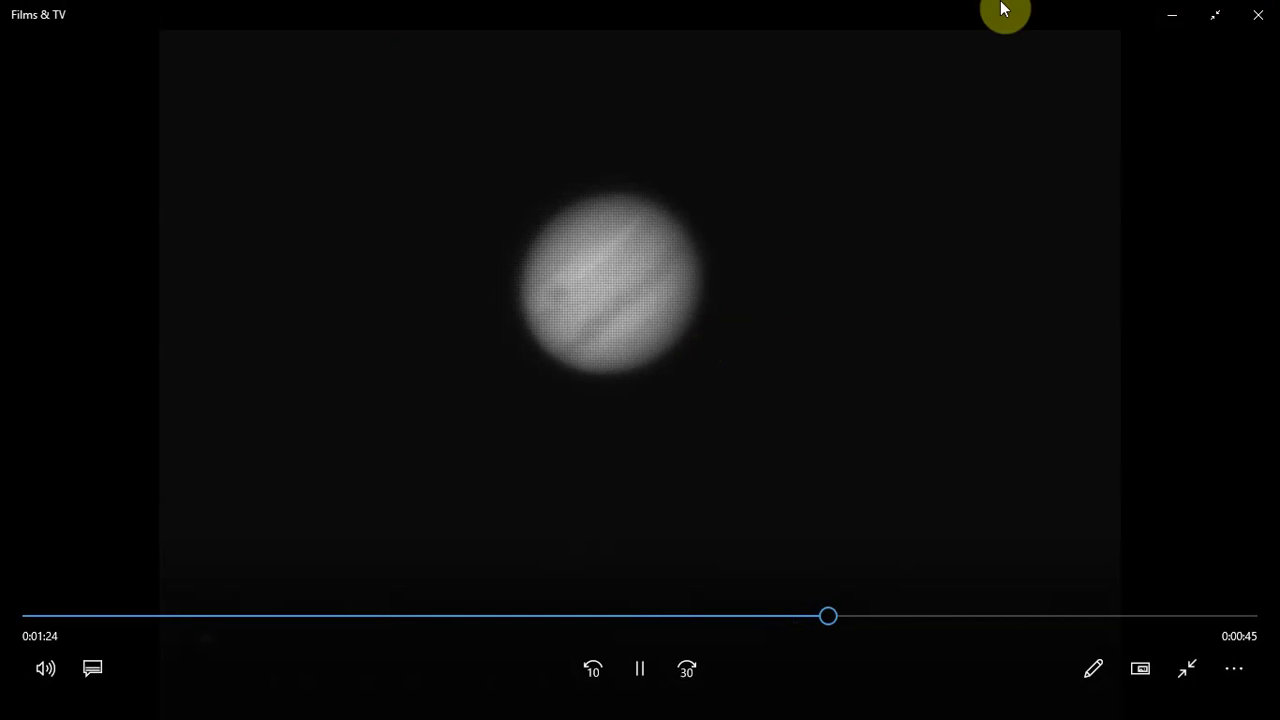
{"action": "mouse_move", "coordinate": [731, 9]}
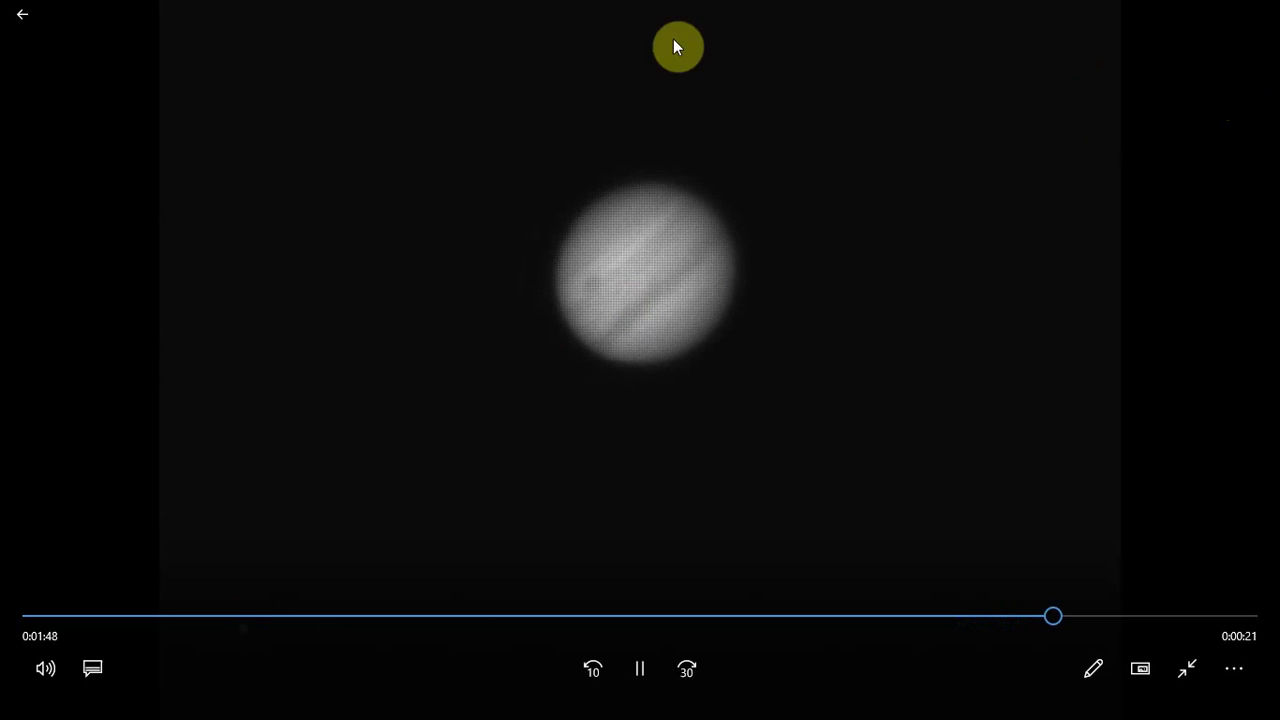
{"action": "mouse_move", "coordinate": [466, 6]}
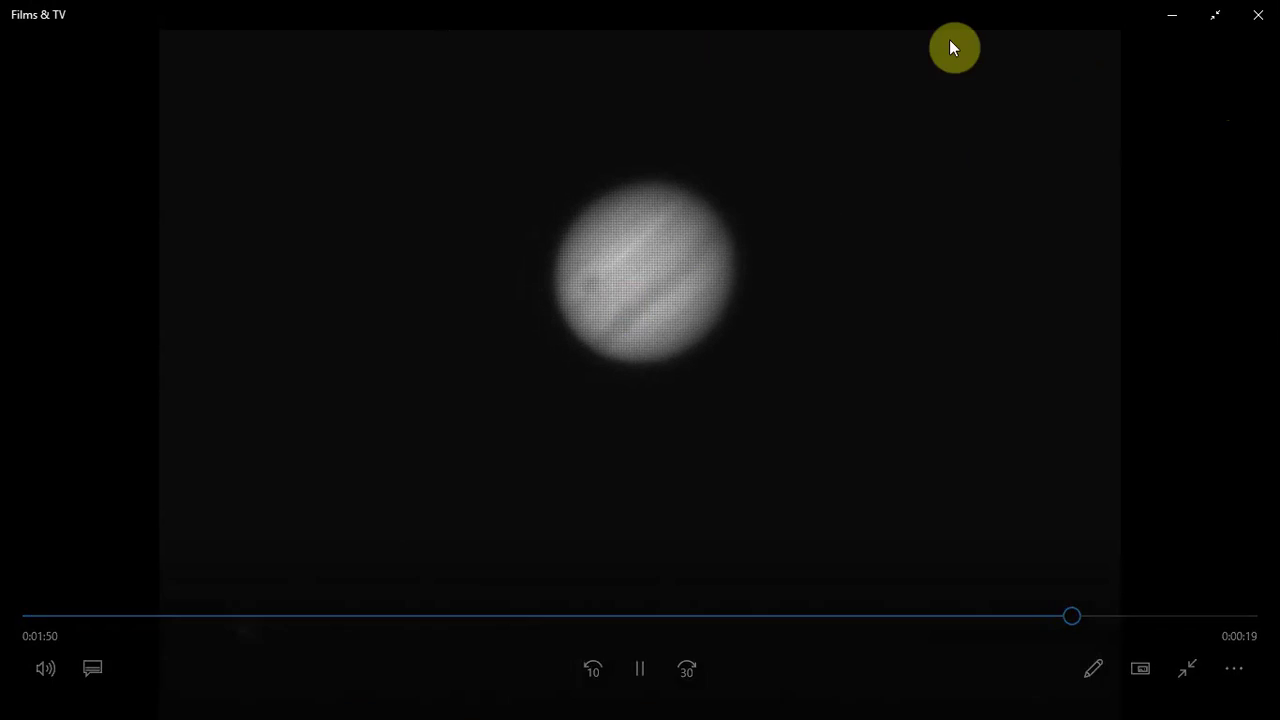
{"action": "left_click", "coordinate": [1245, 20]}
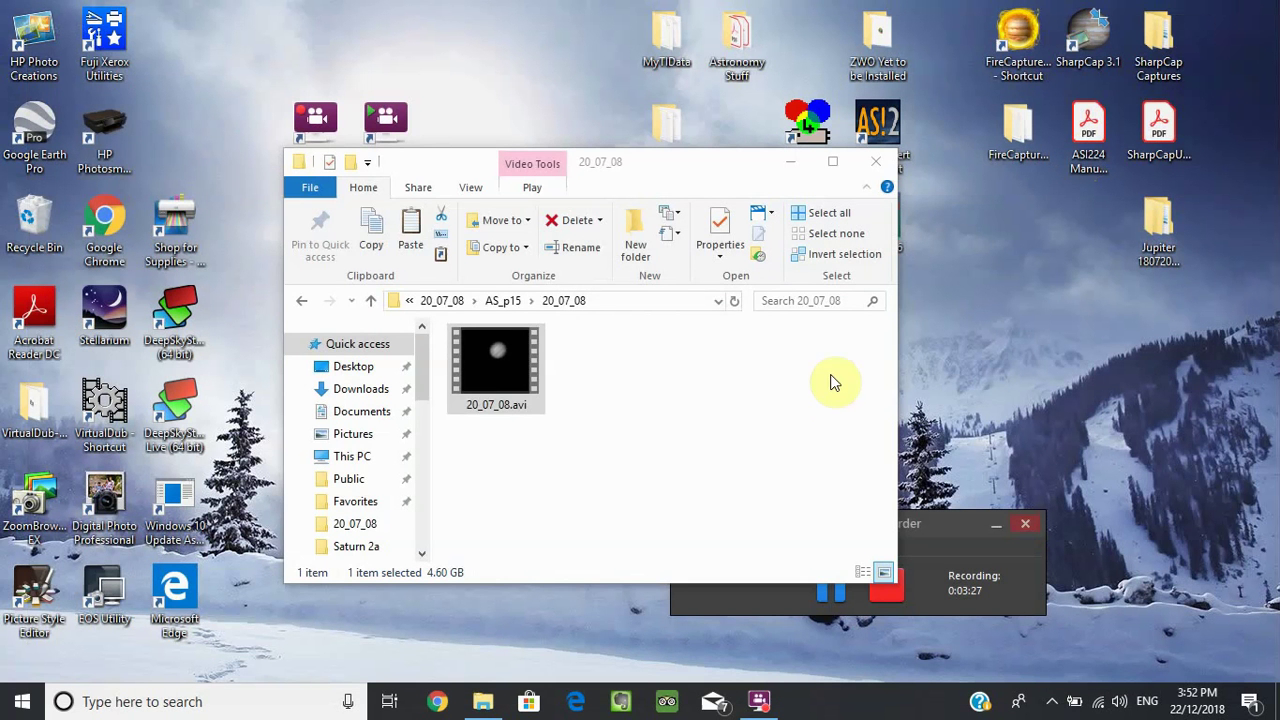
{"action": "left_click", "coordinate": [875, 158]}
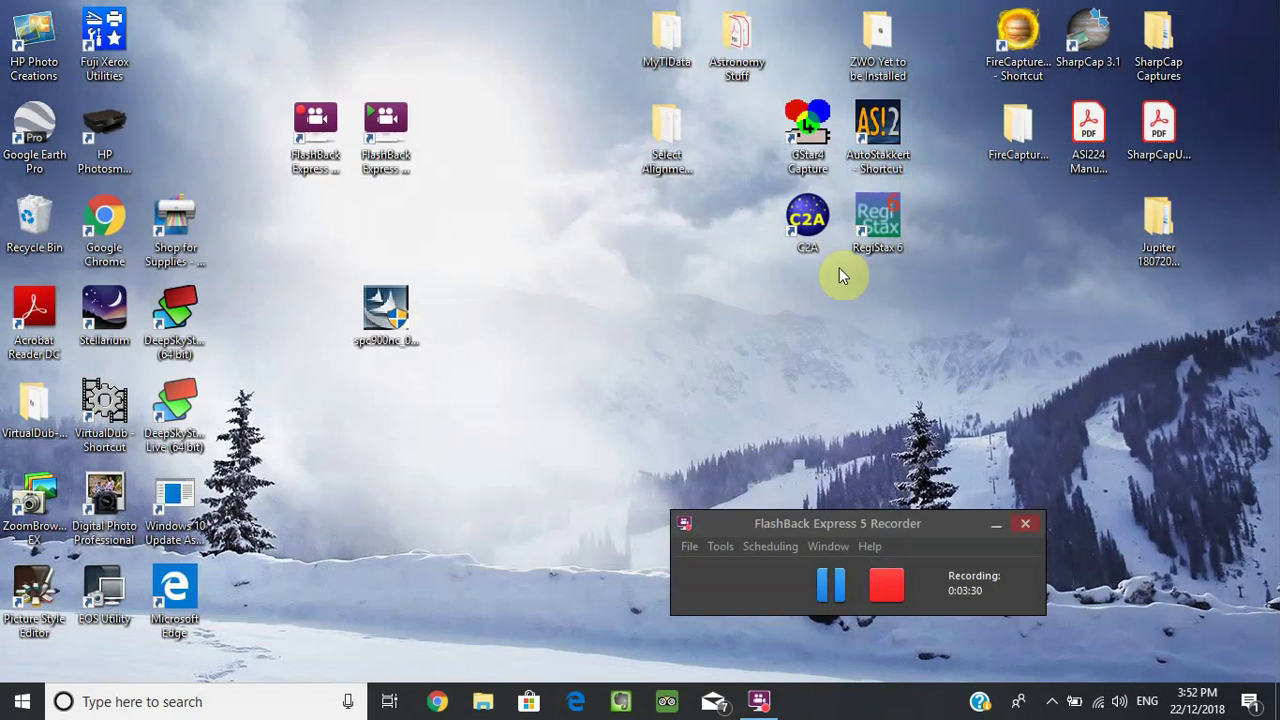
Launch AutoStakkert and arrange its main window and Frame View window side by side.
{"action": "double_click", "coordinate": [877, 125]}
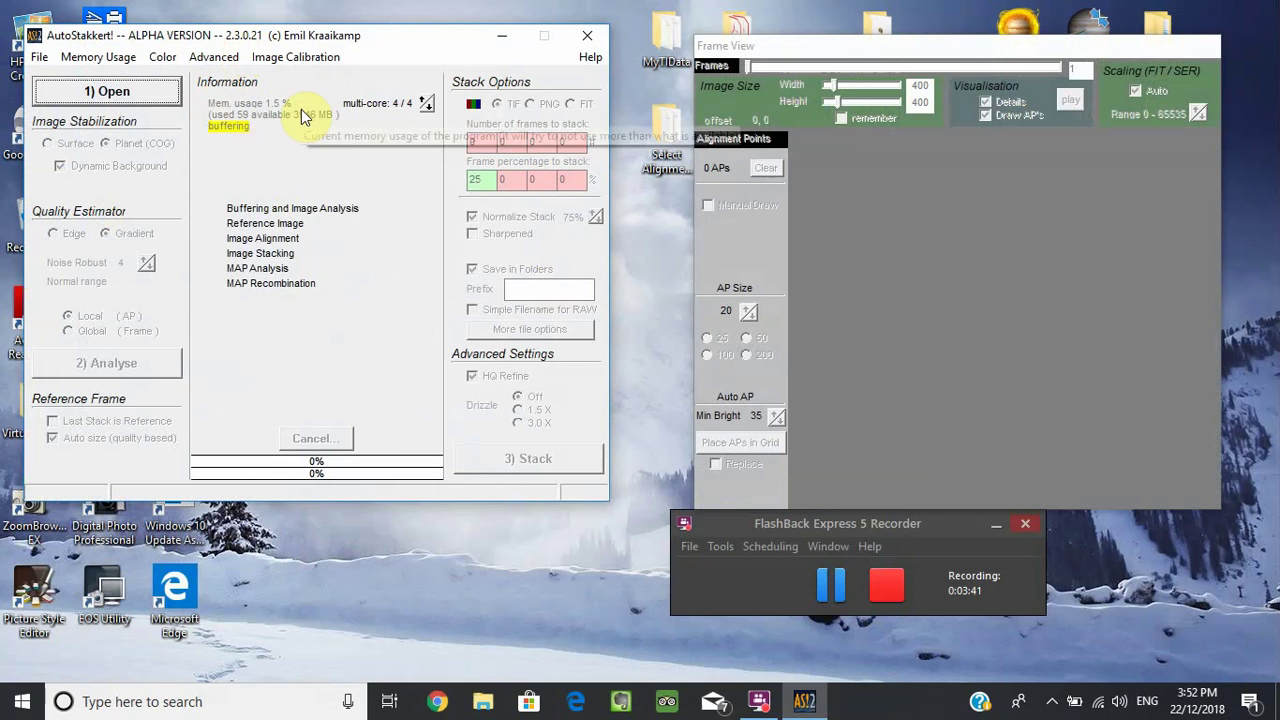
{"action": "mouse_move", "coordinate": [411, 46]}
{"action": "left_mouse_down"}
{"action": "mouse_move", "coordinate": [400, 44]}
{"action": "mouse_move", "coordinate": [436, 46]}
{"action": "left_mouse_up"}
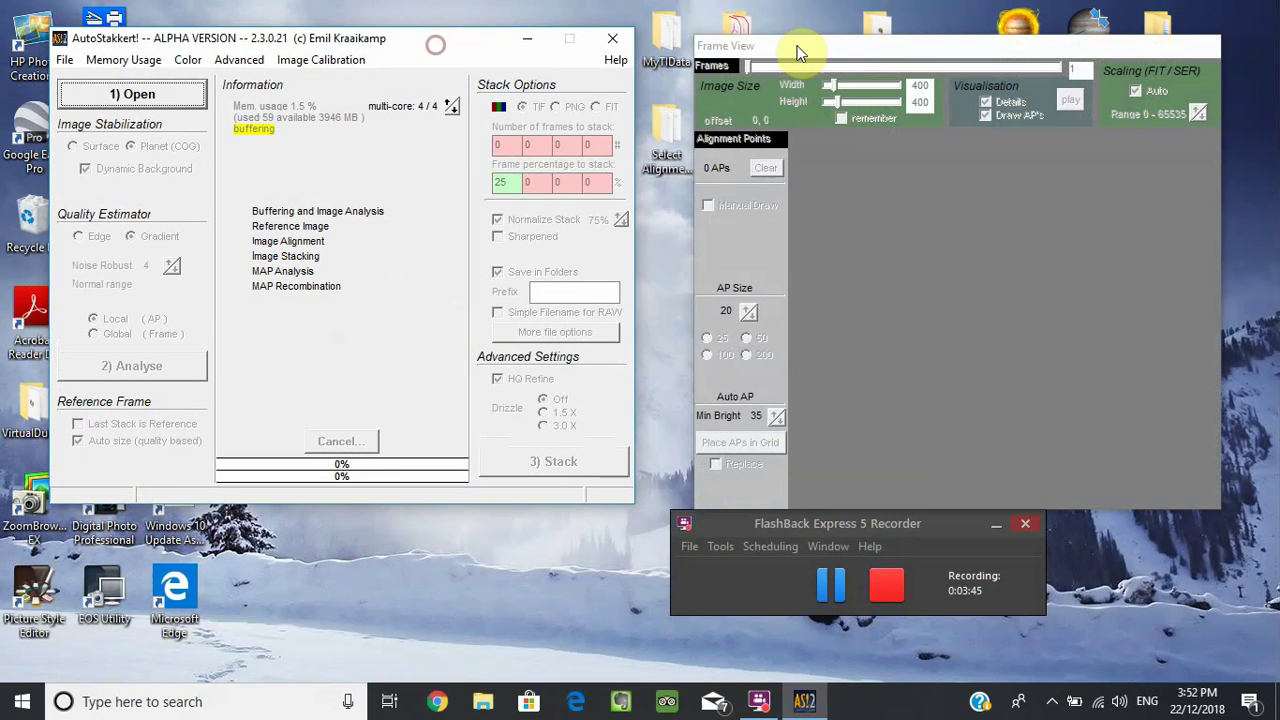
{"action": "left_click_drag", "start_coordinate": [847, 44], "coordinate": [826, 28]}
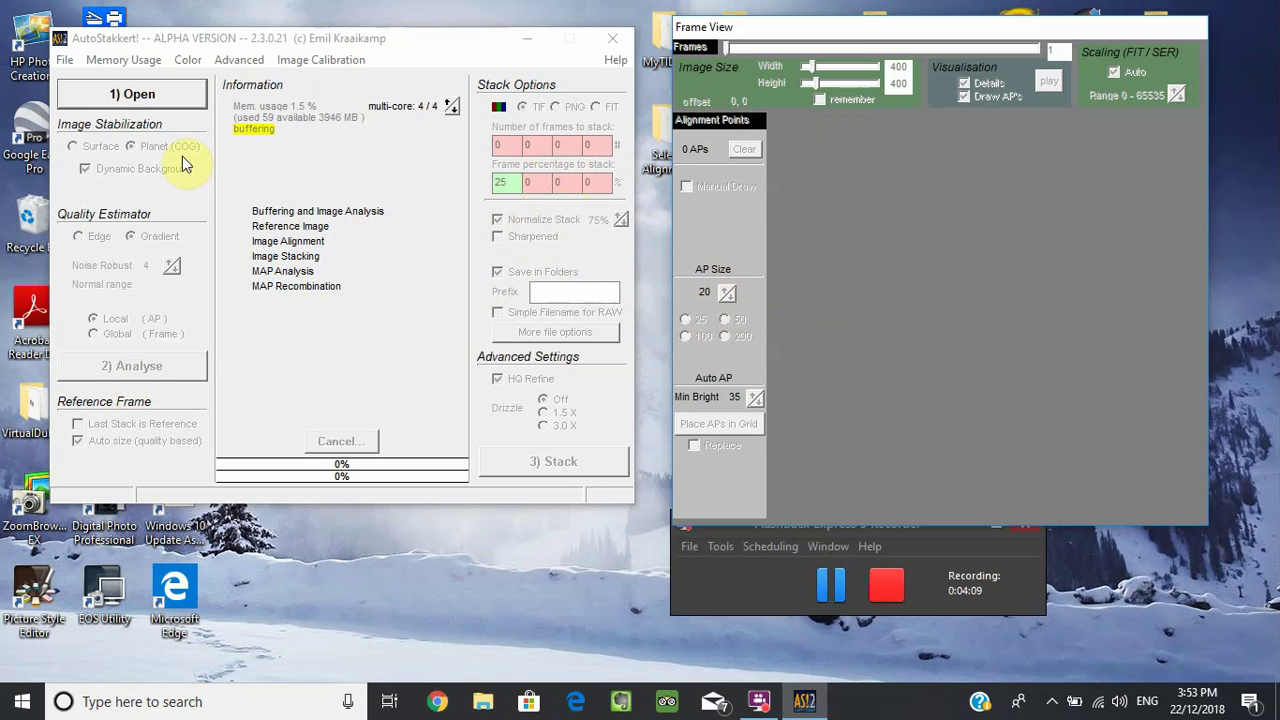
Load the 20_07_08.avi video for stacking.
{"action": "left_click", "coordinate": [153, 104]}
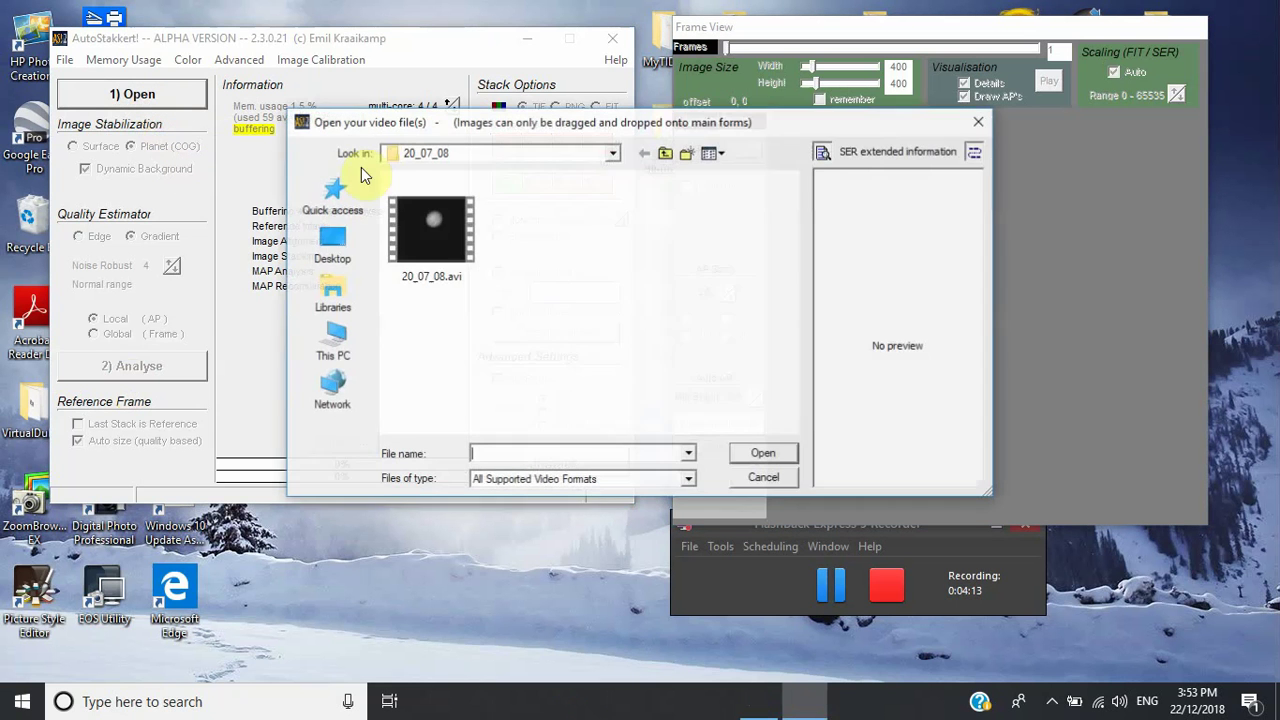
{"action": "left_click", "coordinate": [446, 215]}
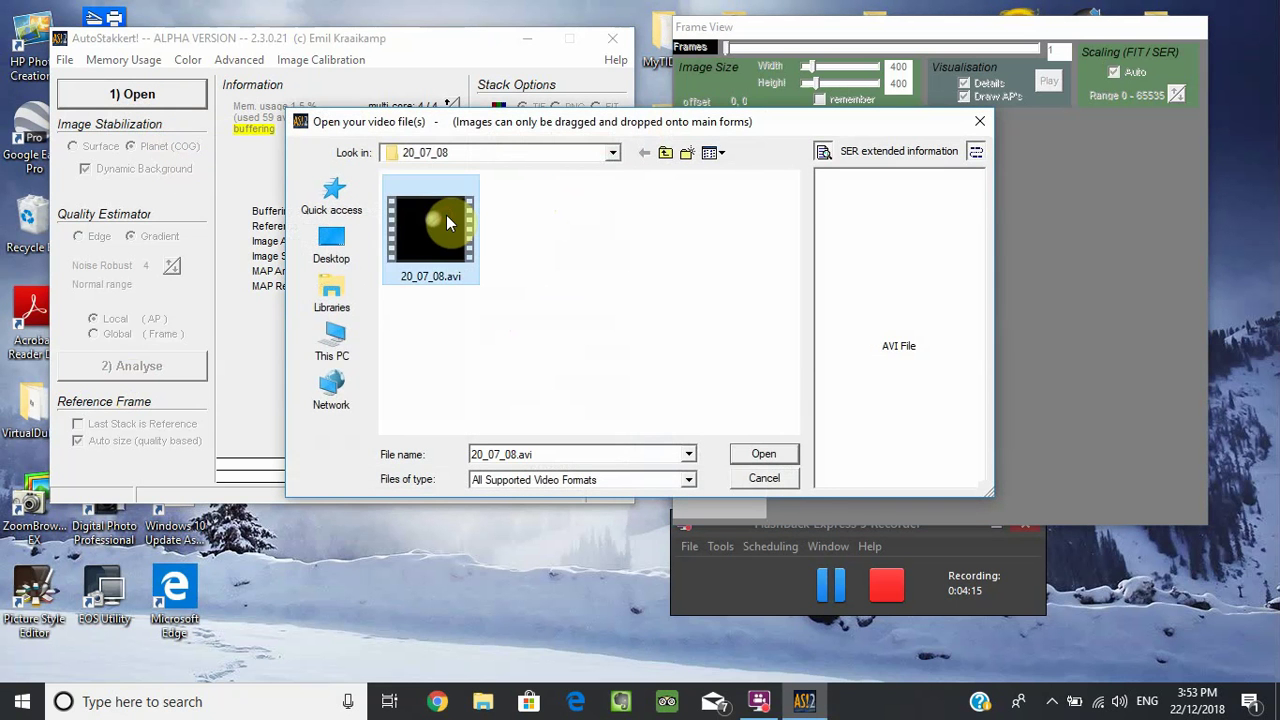
{"action": "left_click", "coordinate": [766, 452]}
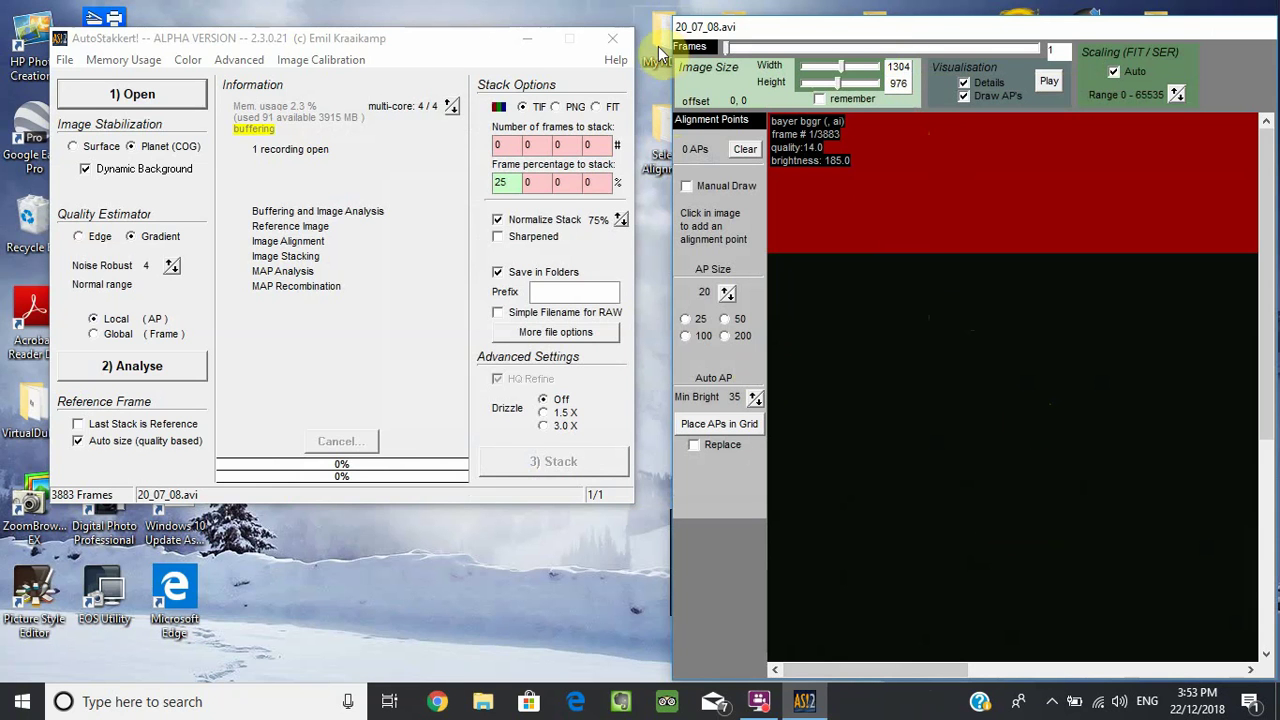
Minimize AutoStakkert and browse the desktop Jupiter folder to the image files in AS_p15.
{"action": "left_click", "coordinate": [527, 39]}
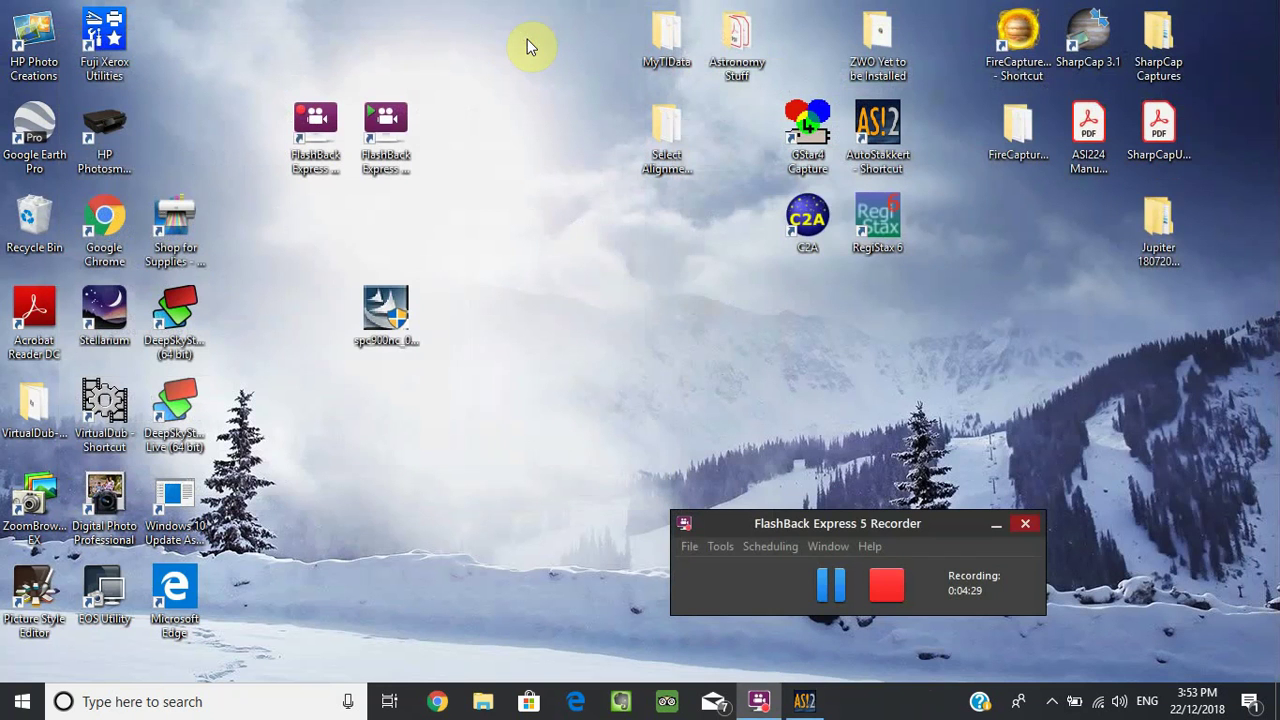
{"action": "double_click", "coordinate": [1150, 215]}
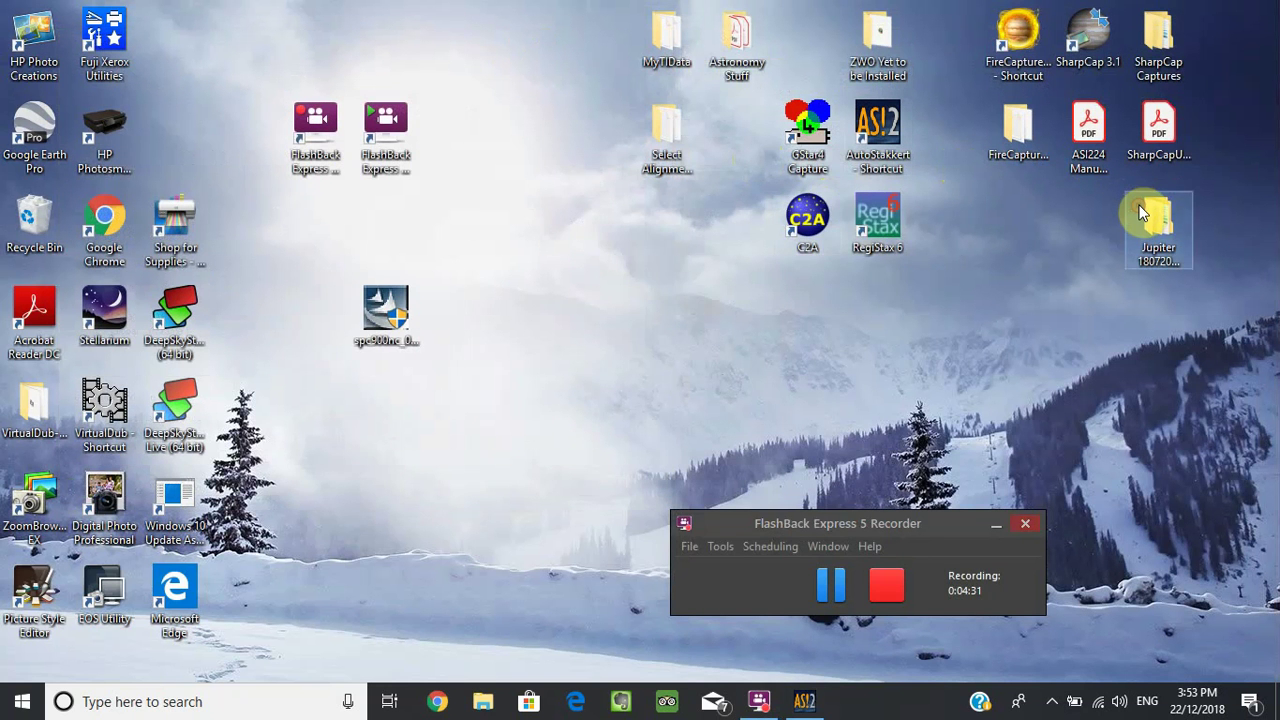
{"action": "double_click", "coordinate": [493, 356]}
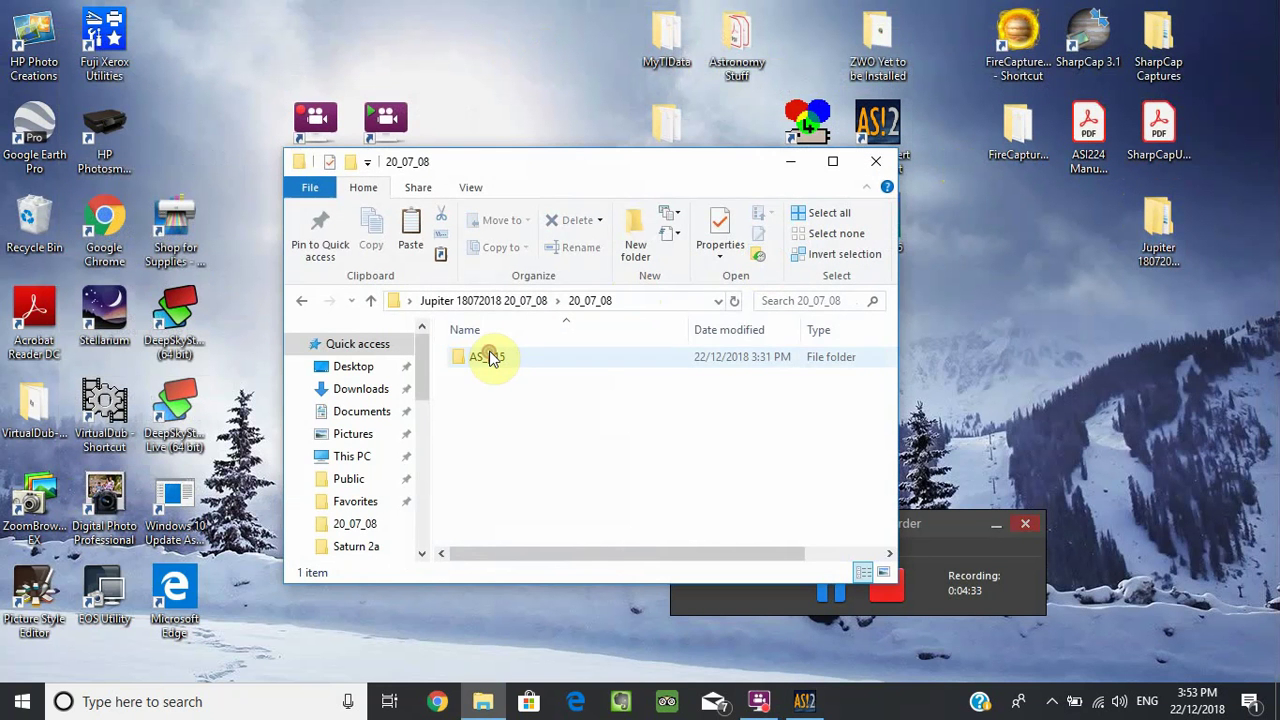
{"action": "double_click", "coordinate": [490, 357]}
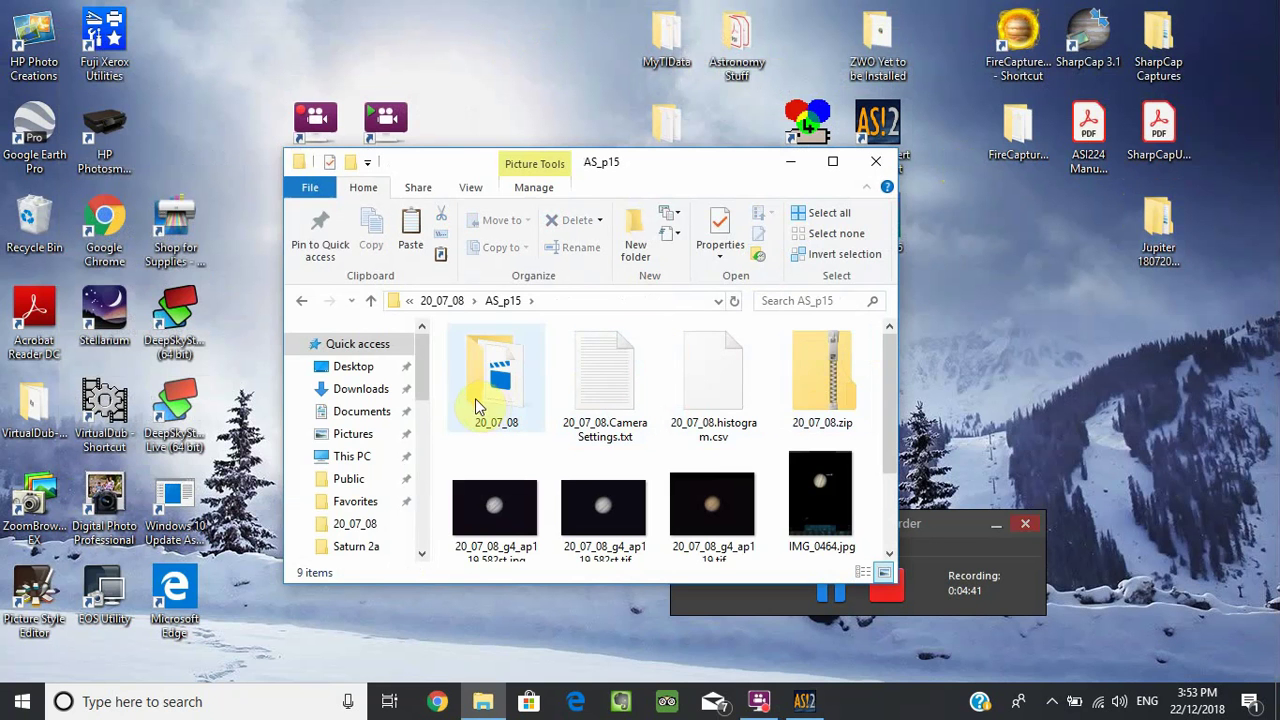
{"action": "left_click_drag", "start_coordinate": [893, 387], "coordinate": [888, 471]}
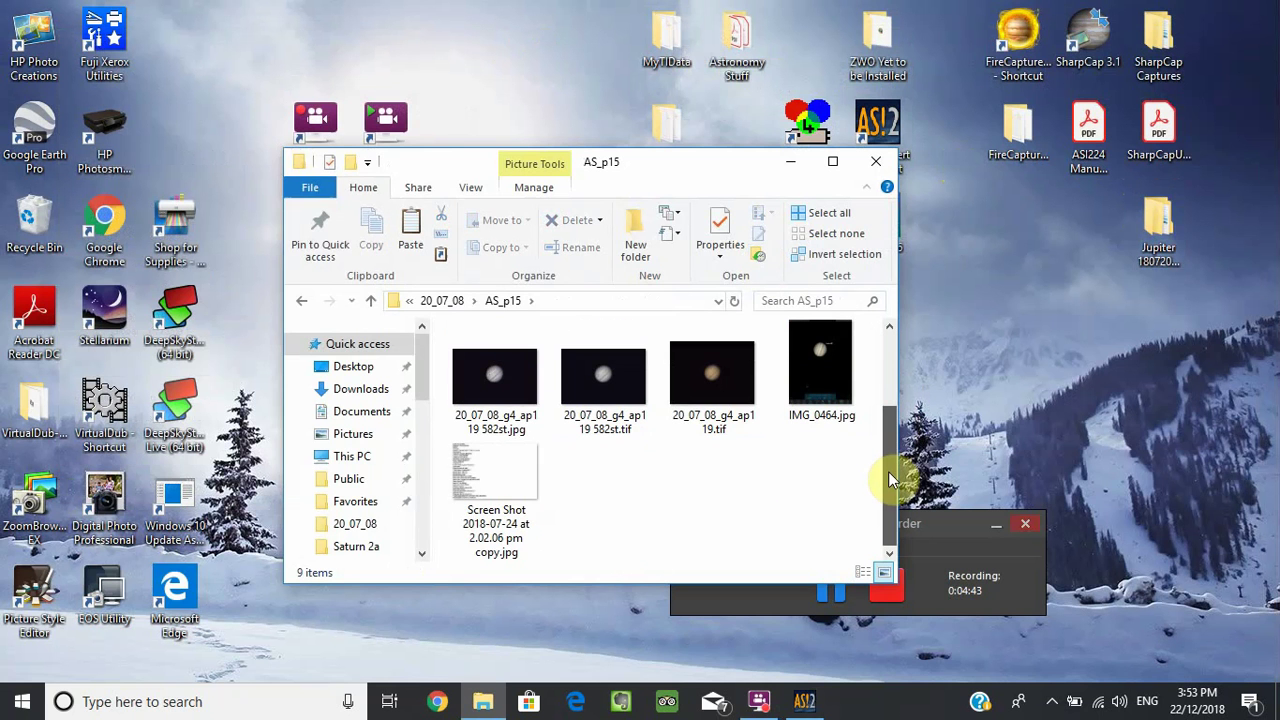
View the camera capture settings in Screen Shot 2018-07-24 at 2.02.06 pm copy.jpg, and close the image and the folder.
{"action": "double_click", "coordinate": [474, 461]}
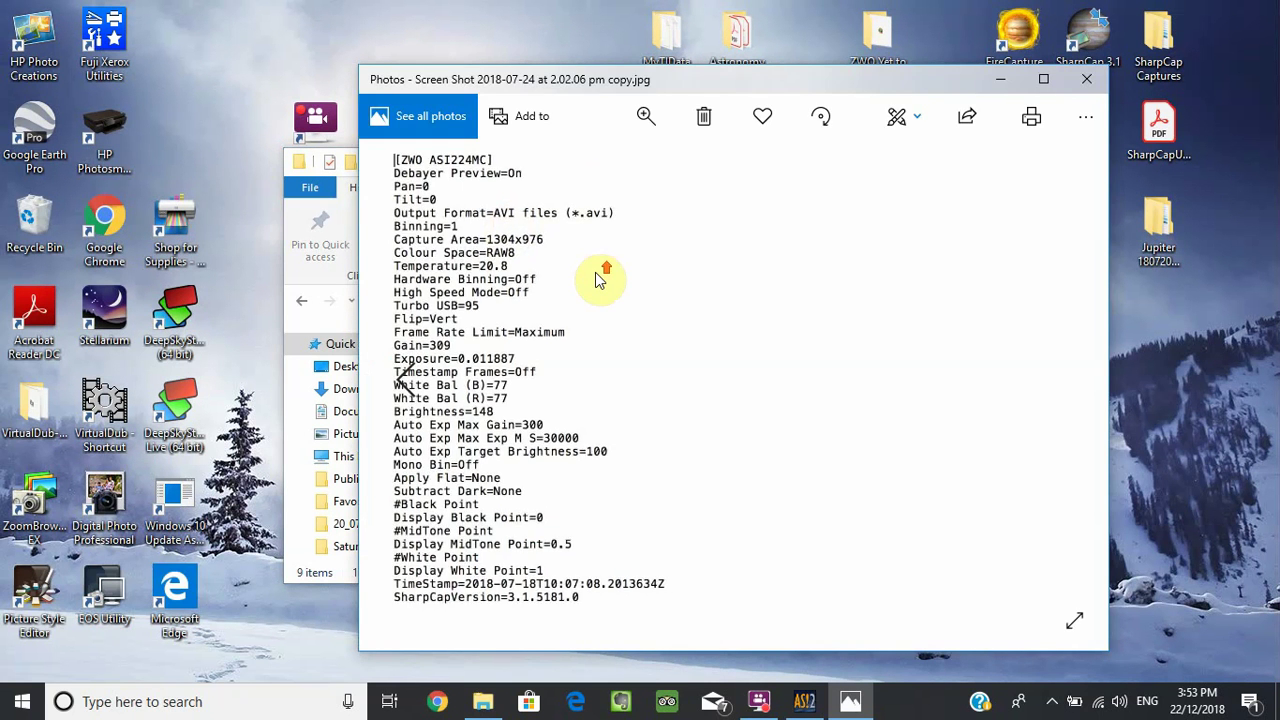
{"action": "scroll", "coordinate": [597, 277], "scroll_direction": "up", "scroll_amount": 1}
{"action": "left_click", "coordinate": [405, 372]}
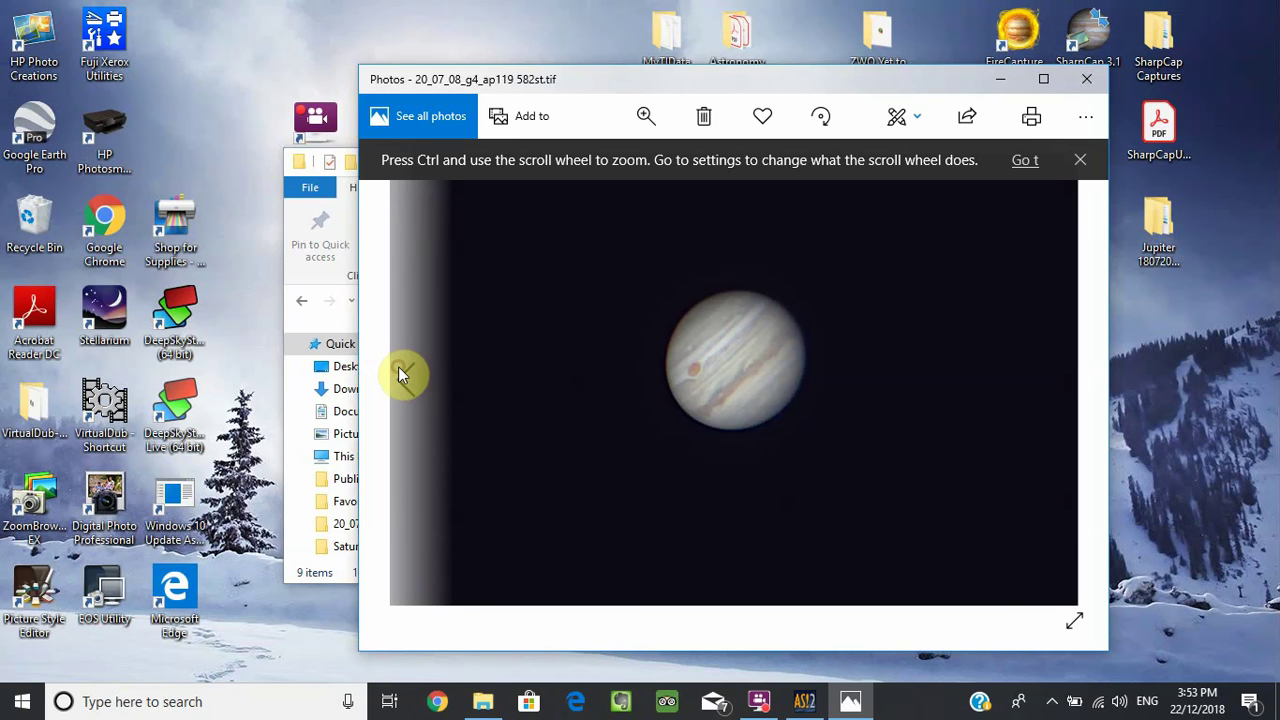
{"action": "left_click", "coordinate": [1086, 78]}
{"action": "double_click", "coordinate": [521, 462]}
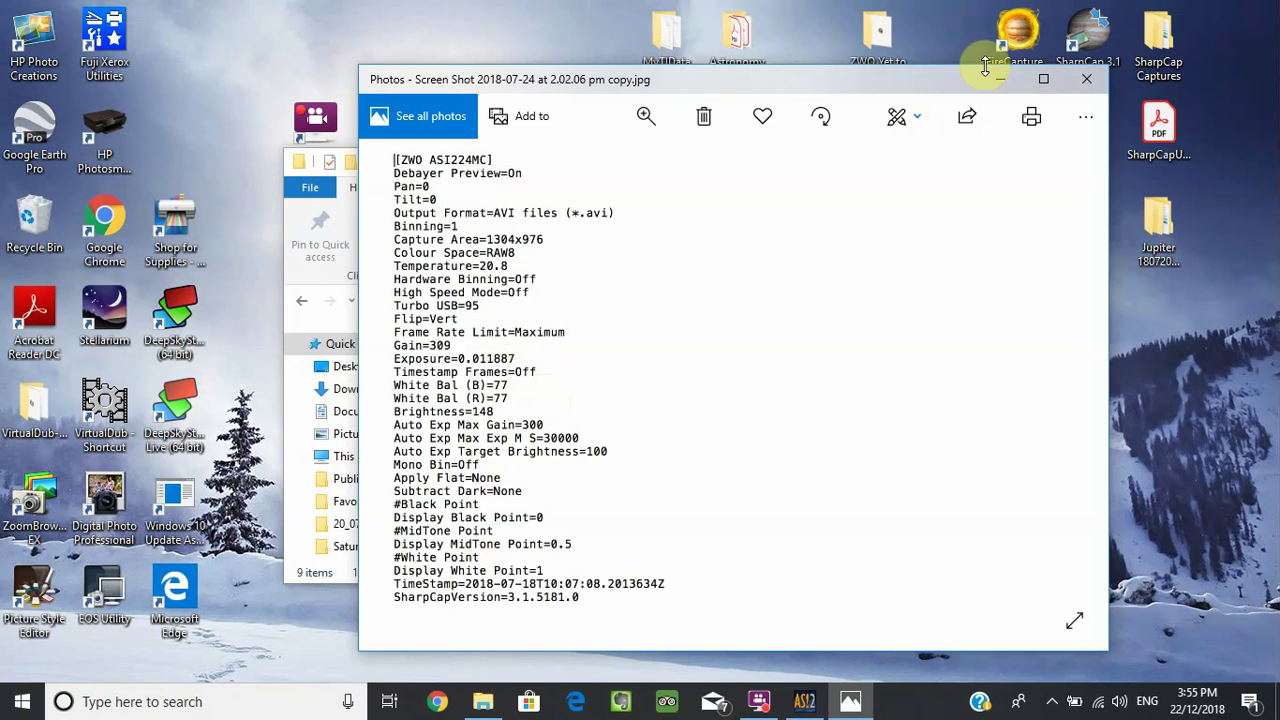
{"action": "left_click_drag", "start_coordinate": [956, 90], "coordinate": [930, 112]}
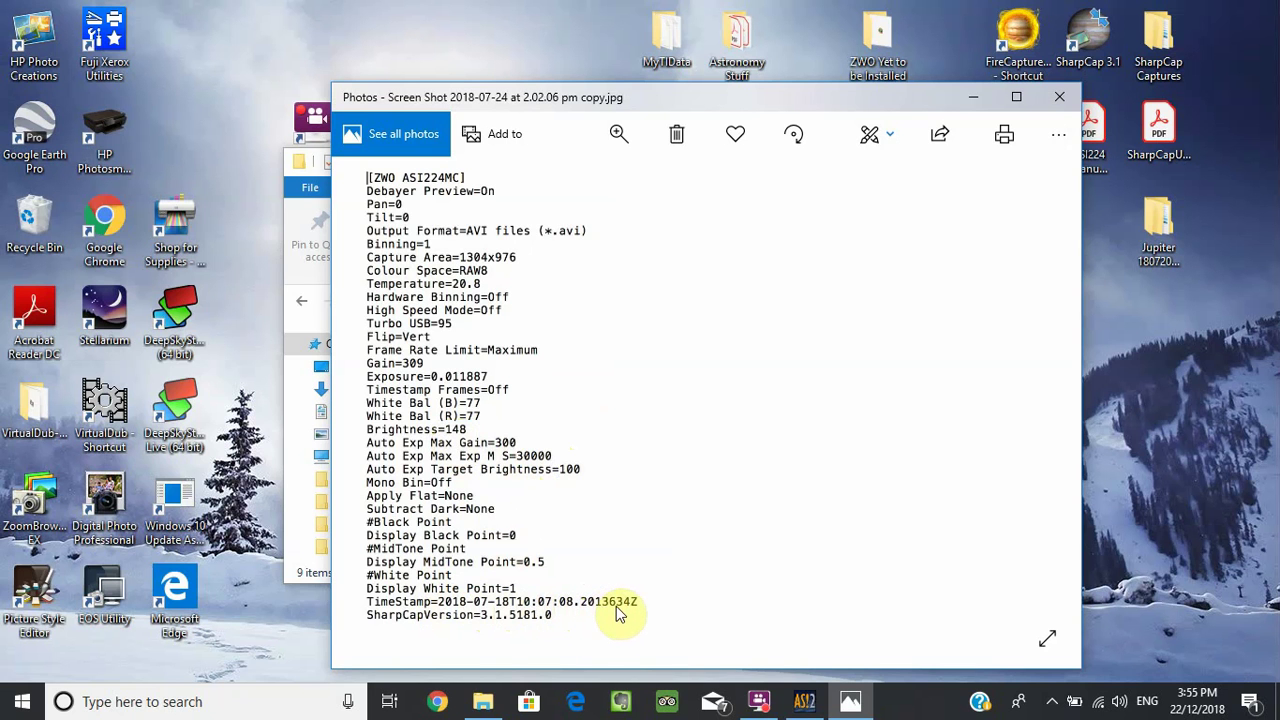
{"action": "left_click", "coordinate": [1059, 97]}
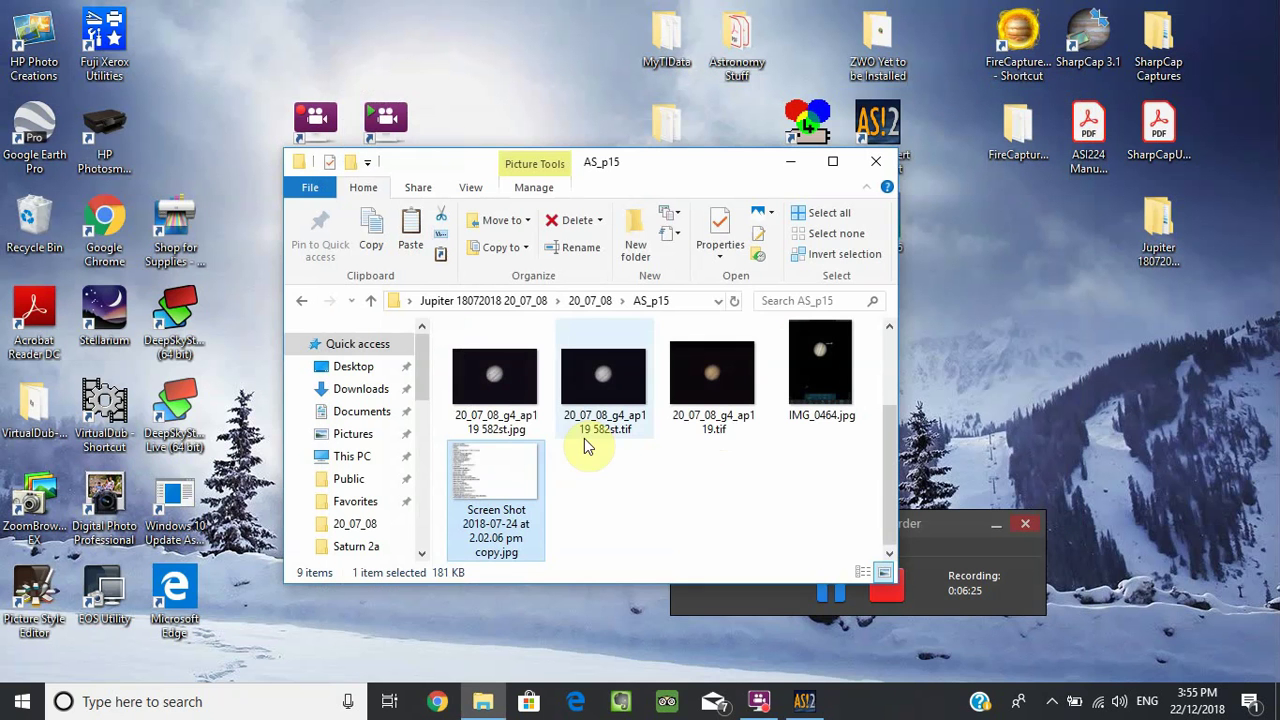
{"action": "left_click", "coordinate": [866, 168]}
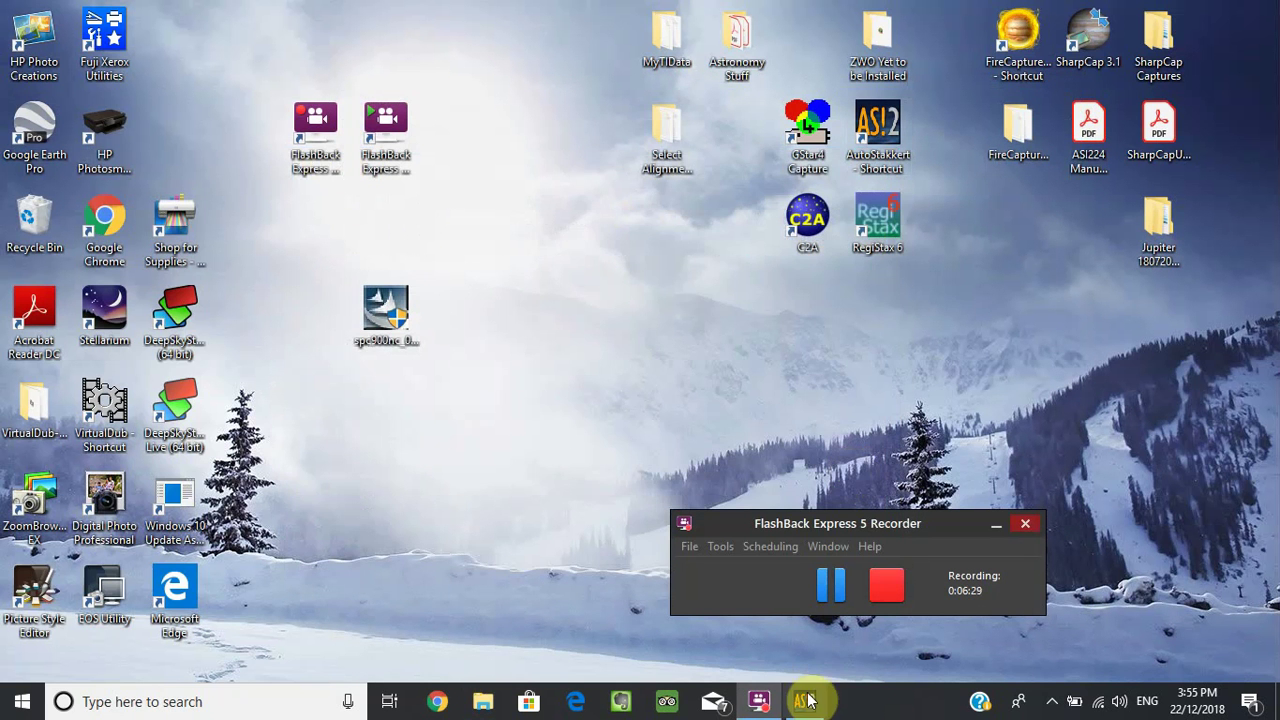
Switch back to AutoStakkert and reopen the 20_07_08.avi video.
{"action": "left_click", "coordinate": [805, 701]}
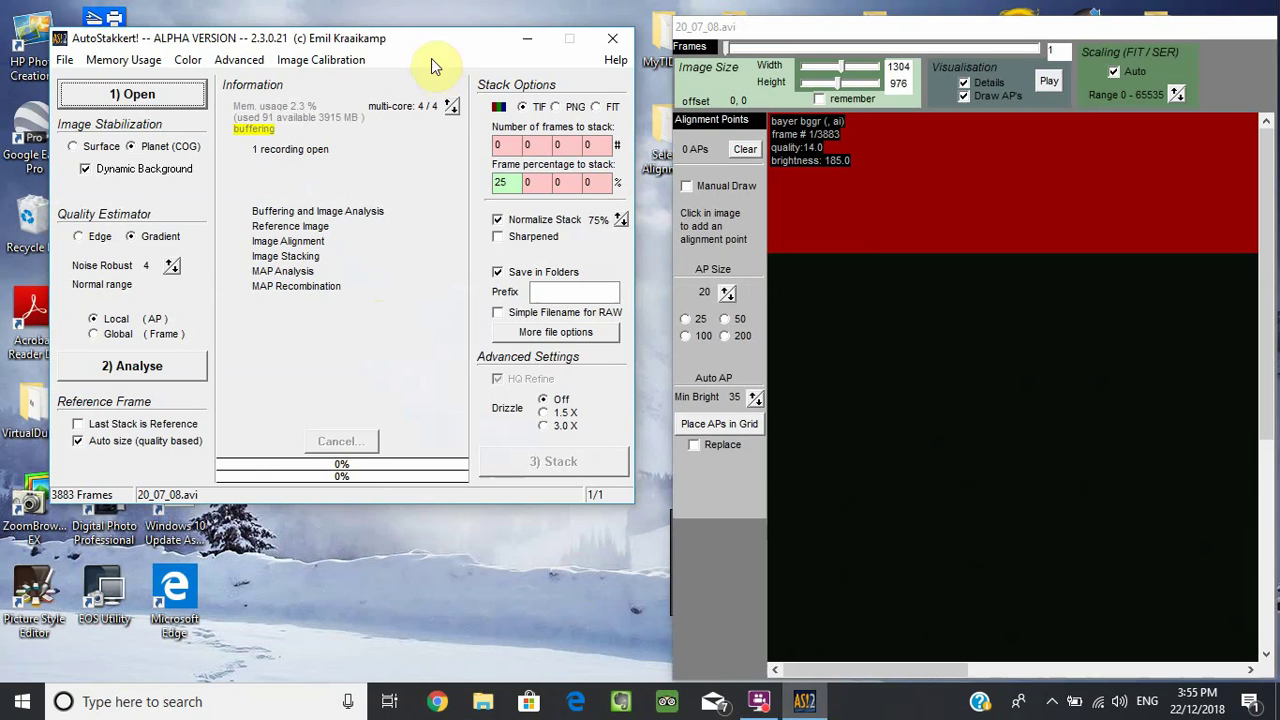
{"action": "left_click", "coordinate": [126, 94]}
{"action": "left_click", "coordinate": [465, 252]}
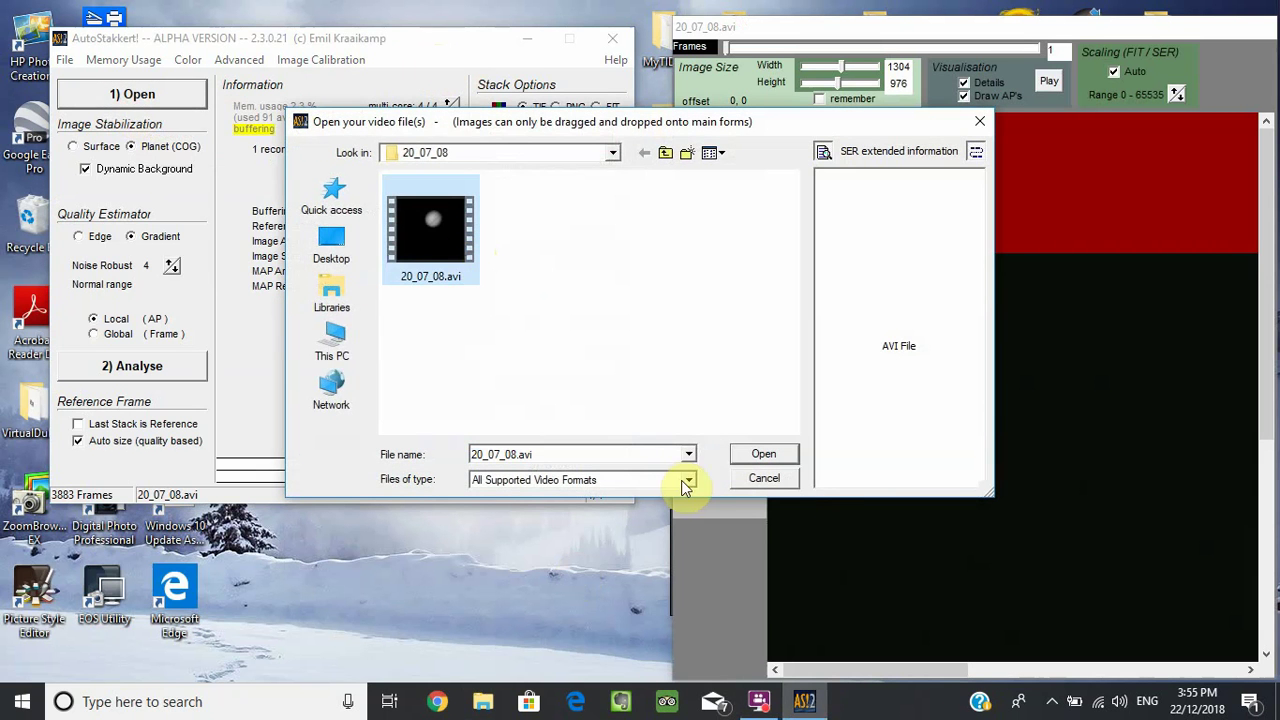
{"action": "left_click", "coordinate": [763, 455]}
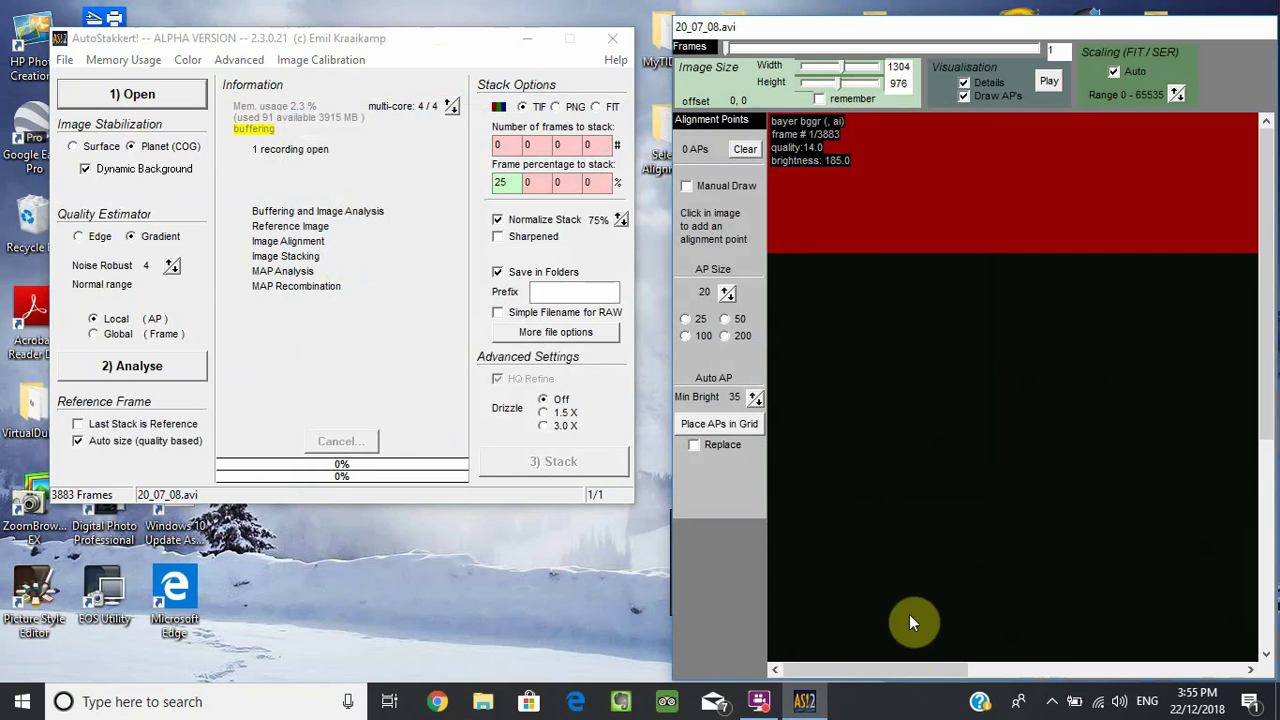
Bring Jupiter into view in the frame preview and set the image size to 800 wide by 600 high.
{"action": "left_click_drag", "start_coordinate": [897, 669], "coordinate": [1052, 665]}
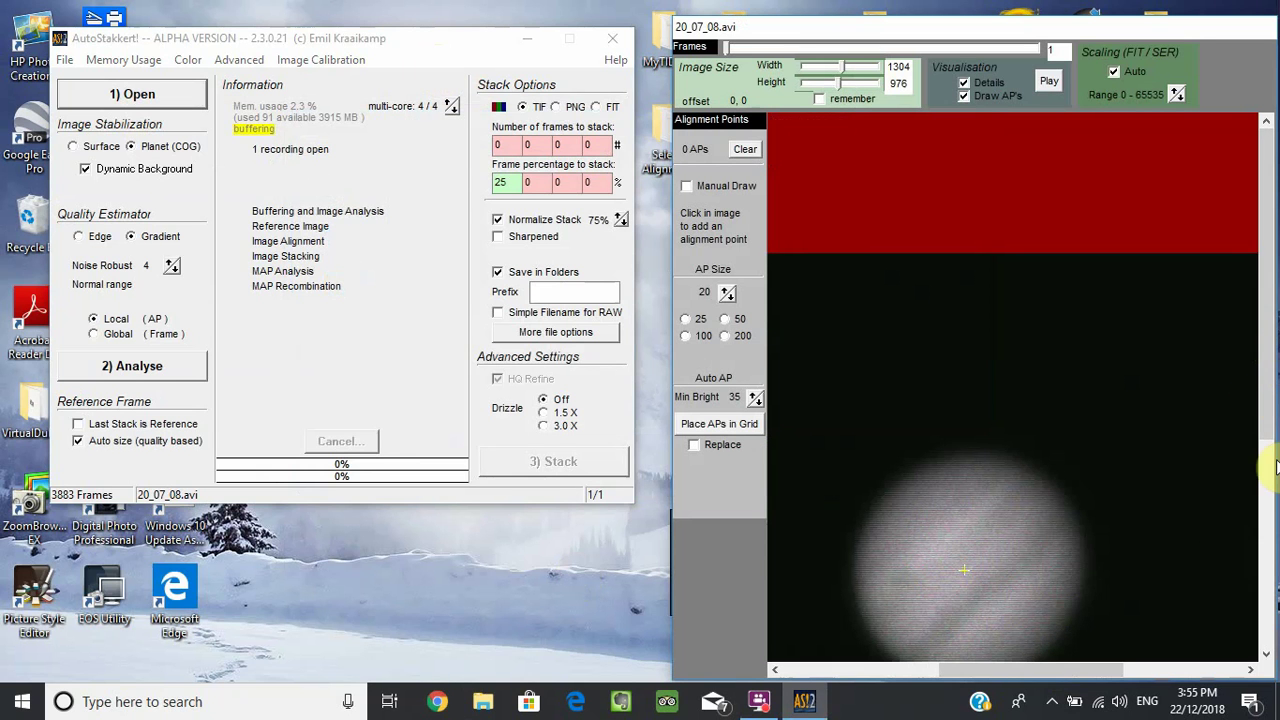
{"action": "mouse_move", "coordinate": [1268, 465]}
{"action": "left_mouse_down"}
{"action": "mouse_move", "coordinate": [1266, 412]}
{"action": "mouse_move", "coordinate": [1263, 472]}
{"action": "left_mouse_up"}
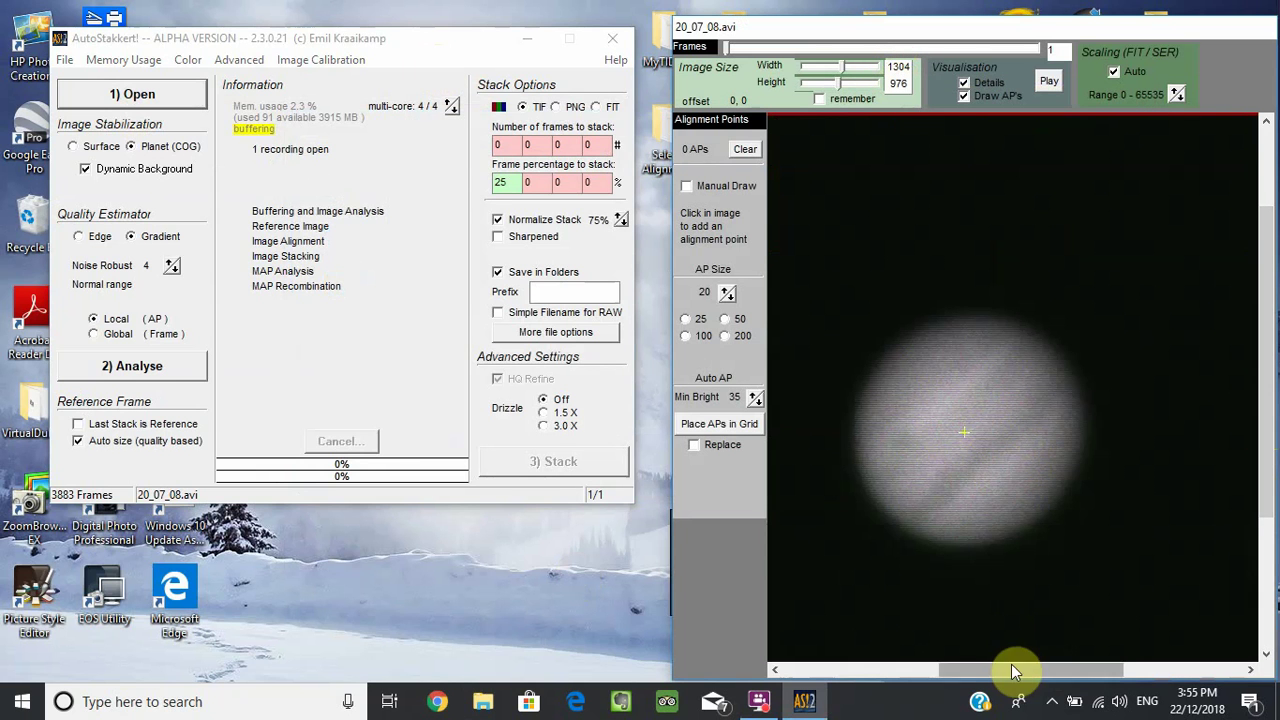
{"action": "left_click_drag", "start_coordinate": [1011, 670], "coordinate": [1003, 672]}
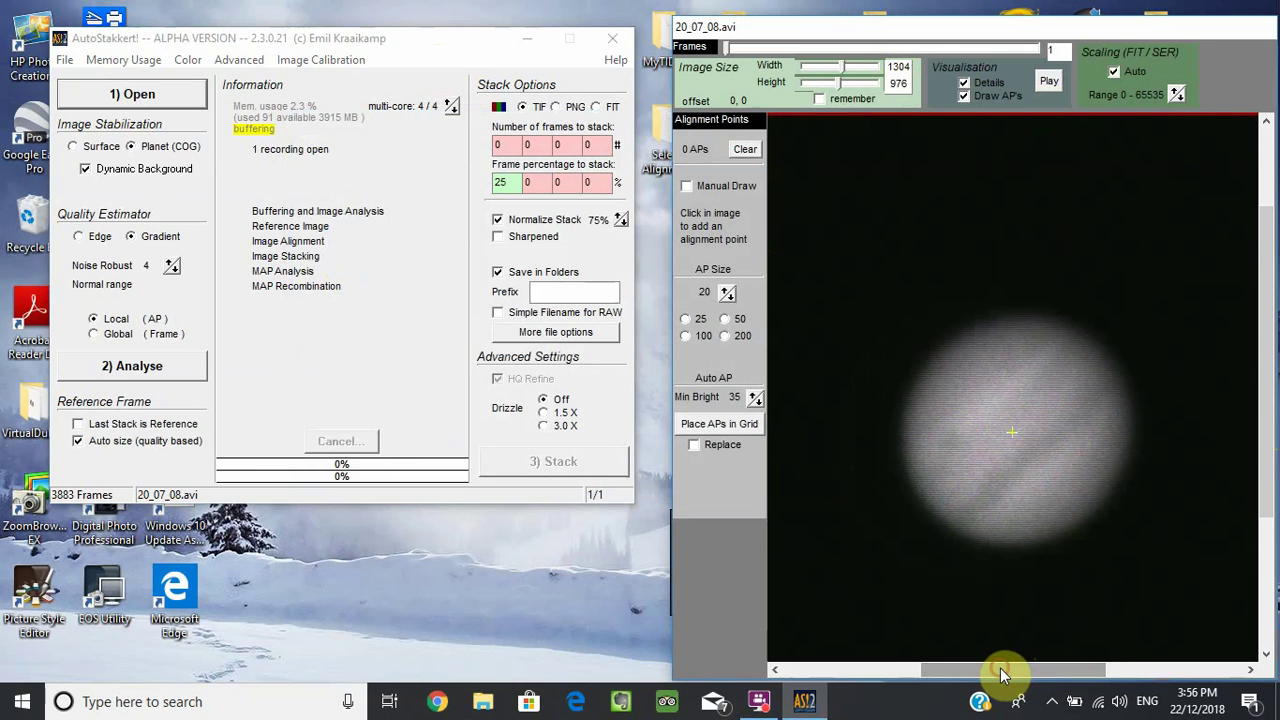
{"action": "left_click_drag", "start_coordinate": [1268, 338], "coordinate": [1266, 353]}
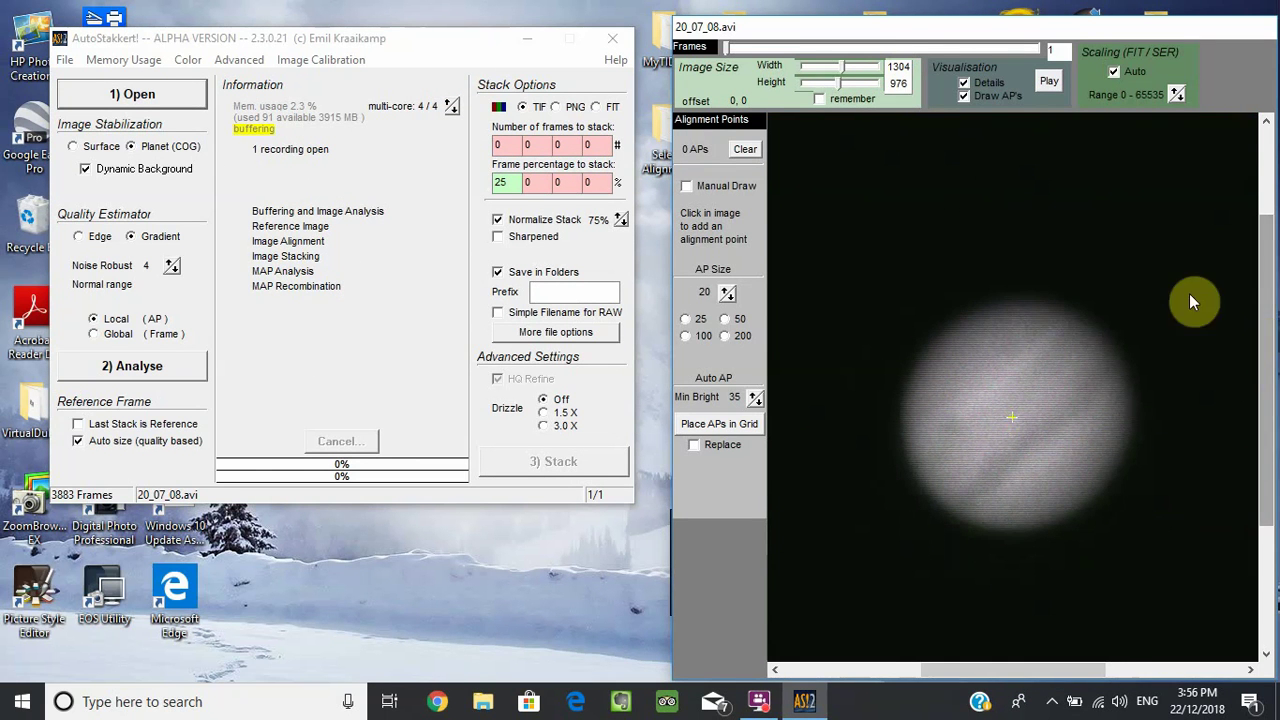
{"action": "double_click", "coordinate": [897, 68]}
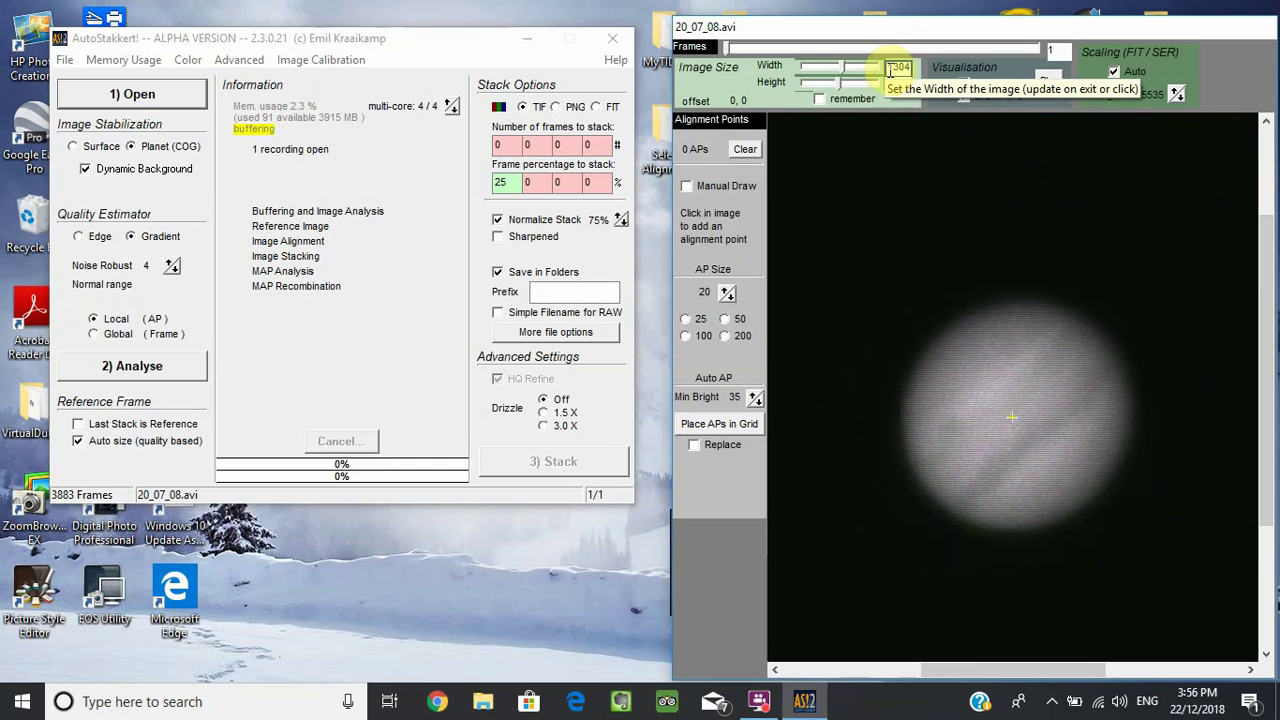
{"action": "type", "text": "800"}
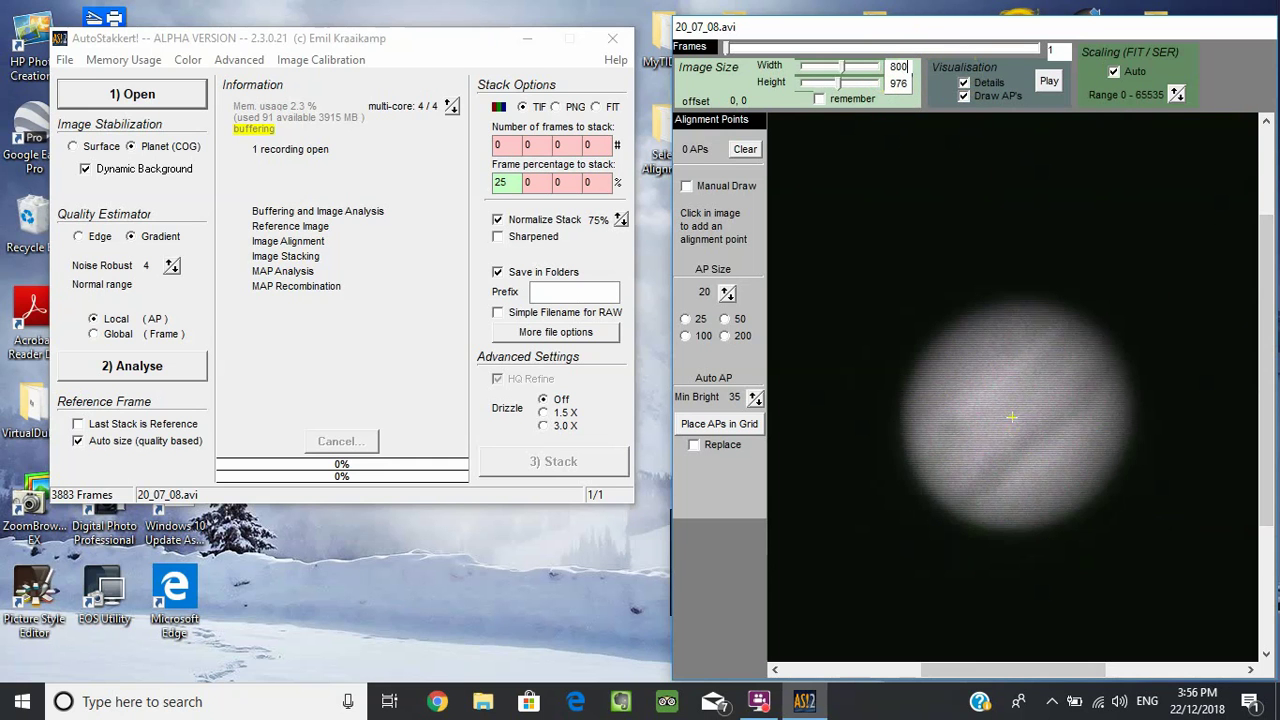
{"action": "double_click", "coordinate": [895, 84]}
{"action": "type", "text": "600"}
{"action": "left_click", "coordinate": [921, 308]}
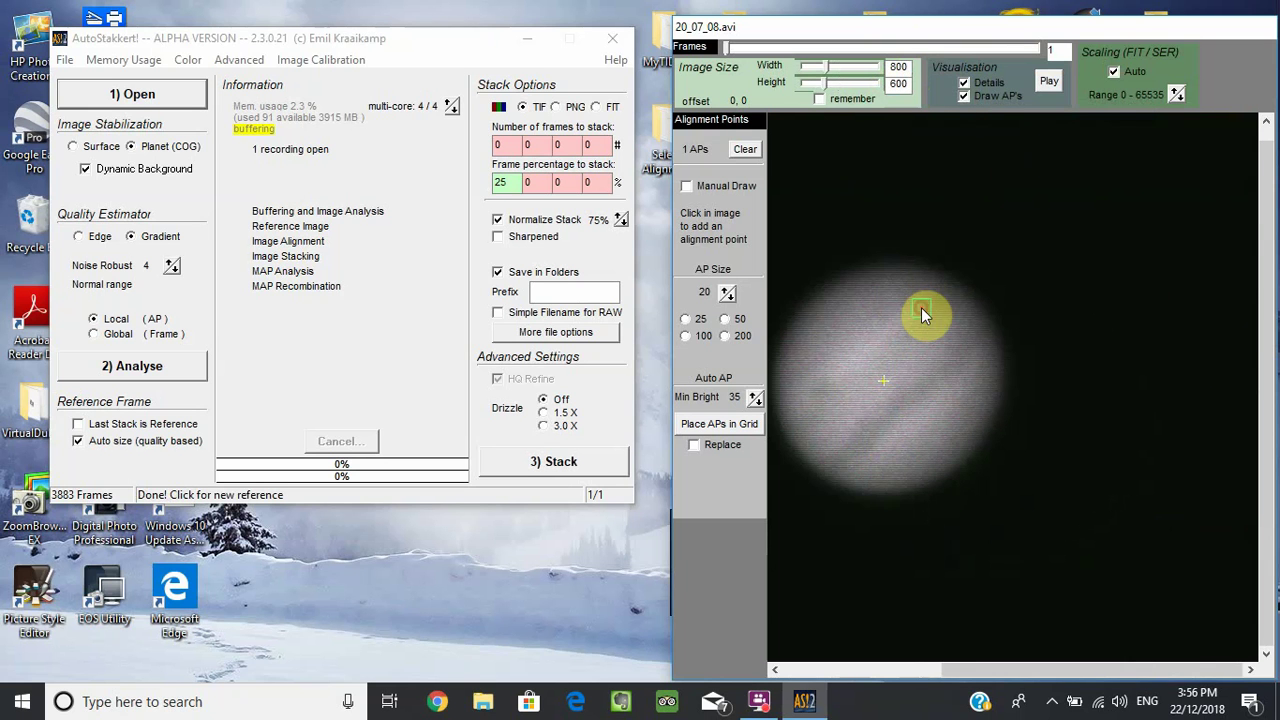
Clear the stray alignment point on Jupiter and analyse the video's frames.
{"action": "left_click_drag", "start_coordinate": [1057, 672], "coordinate": [965, 678]}
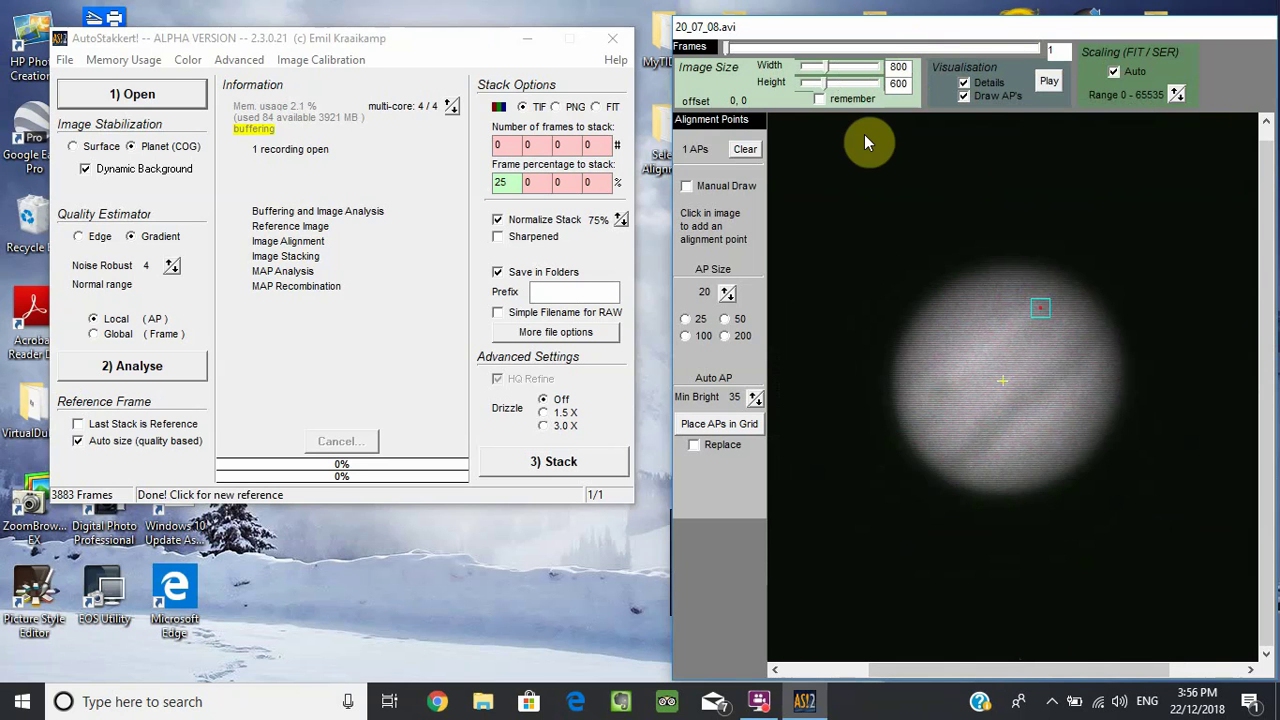
{"action": "left_click", "coordinate": [741, 151]}
{"action": "left_click", "coordinate": [155, 370]}
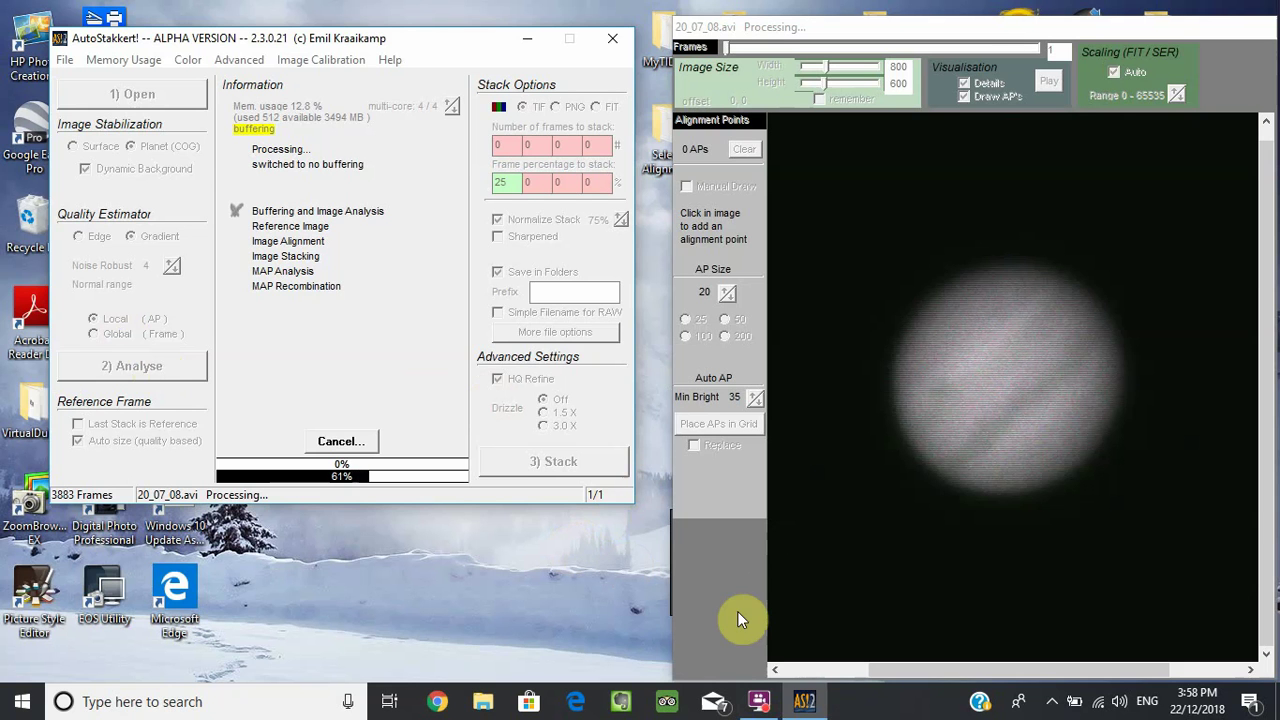
Examine the quality graph and the reference frame options, browse through the quality-ranked frames, and return to frame 1.
{"action": "left_click", "coordinate": [759, 700]}
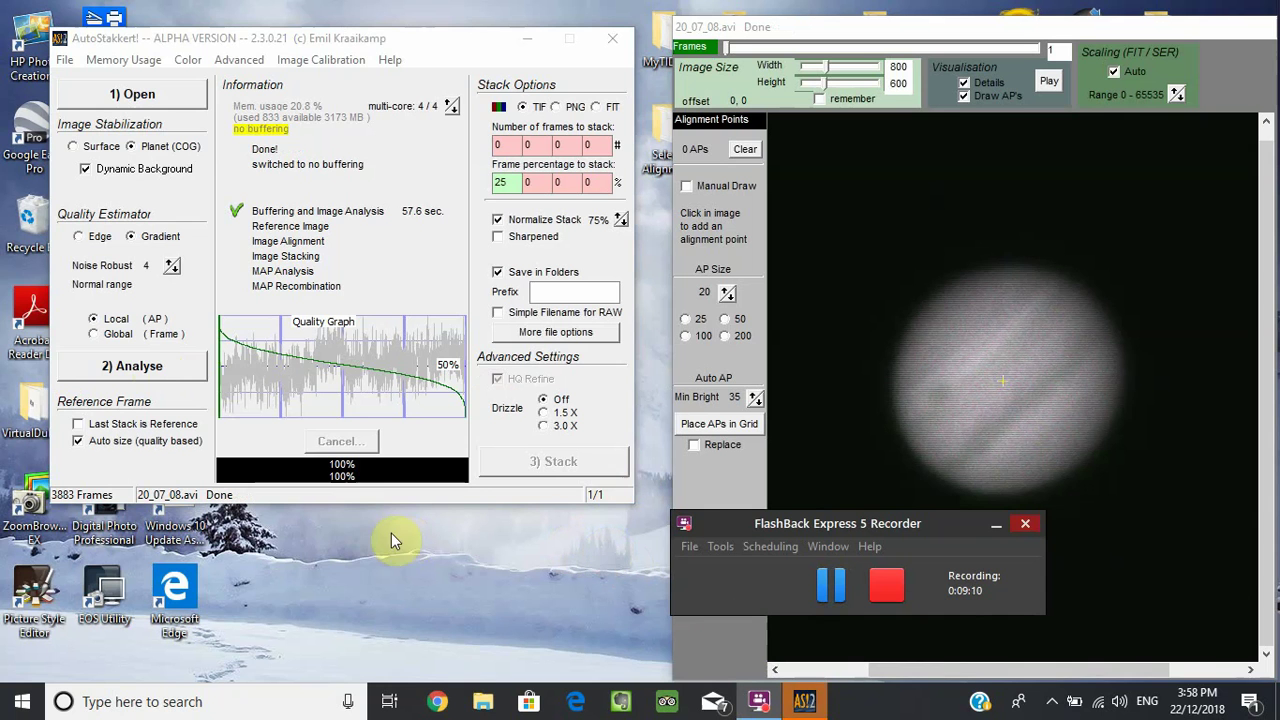
{"action": "mouse_move", "coordinate": [300, 355]}
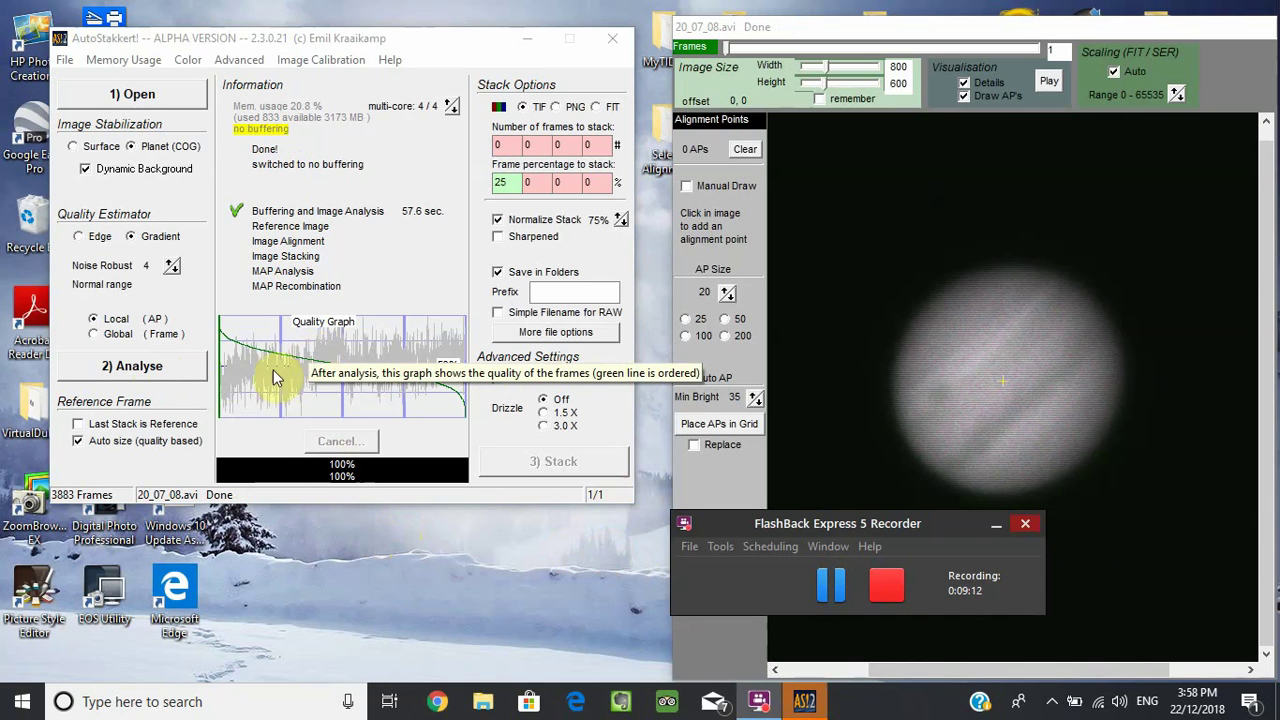
{"action": "mouse_move", "coordinate": [143, 450]}
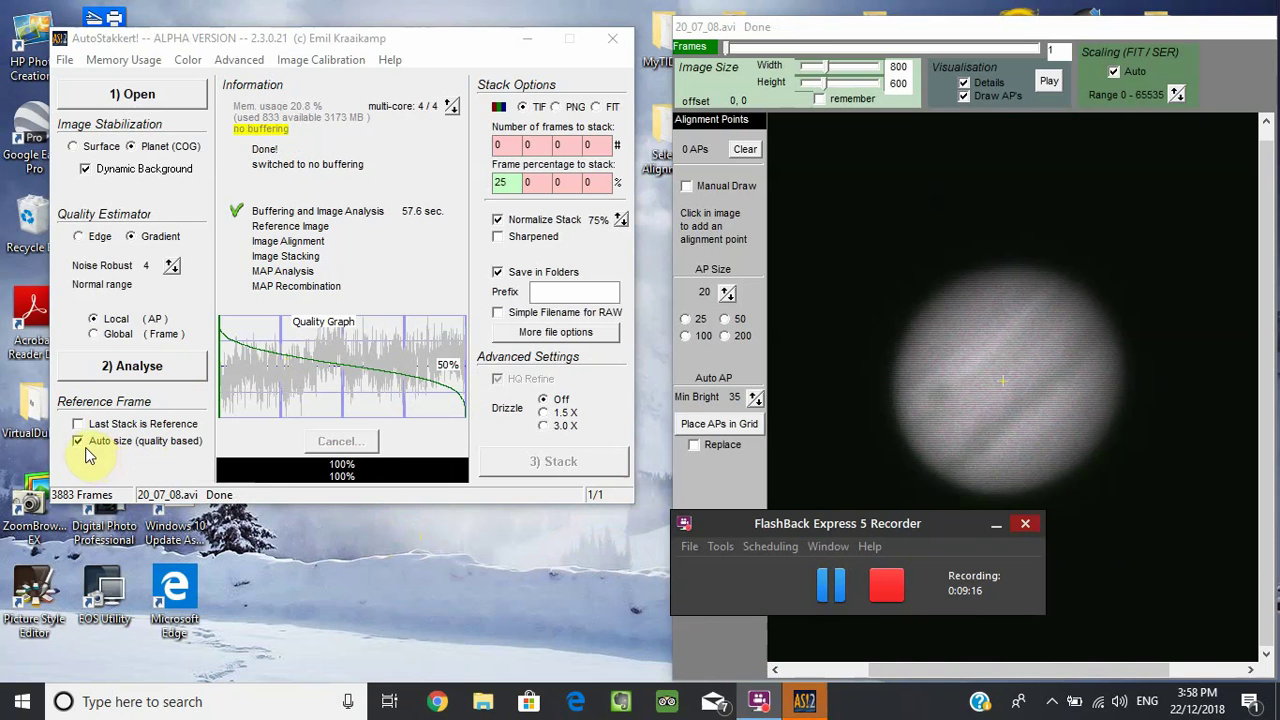
{"action": "mouse_move", "coordinate": [84, 450]}
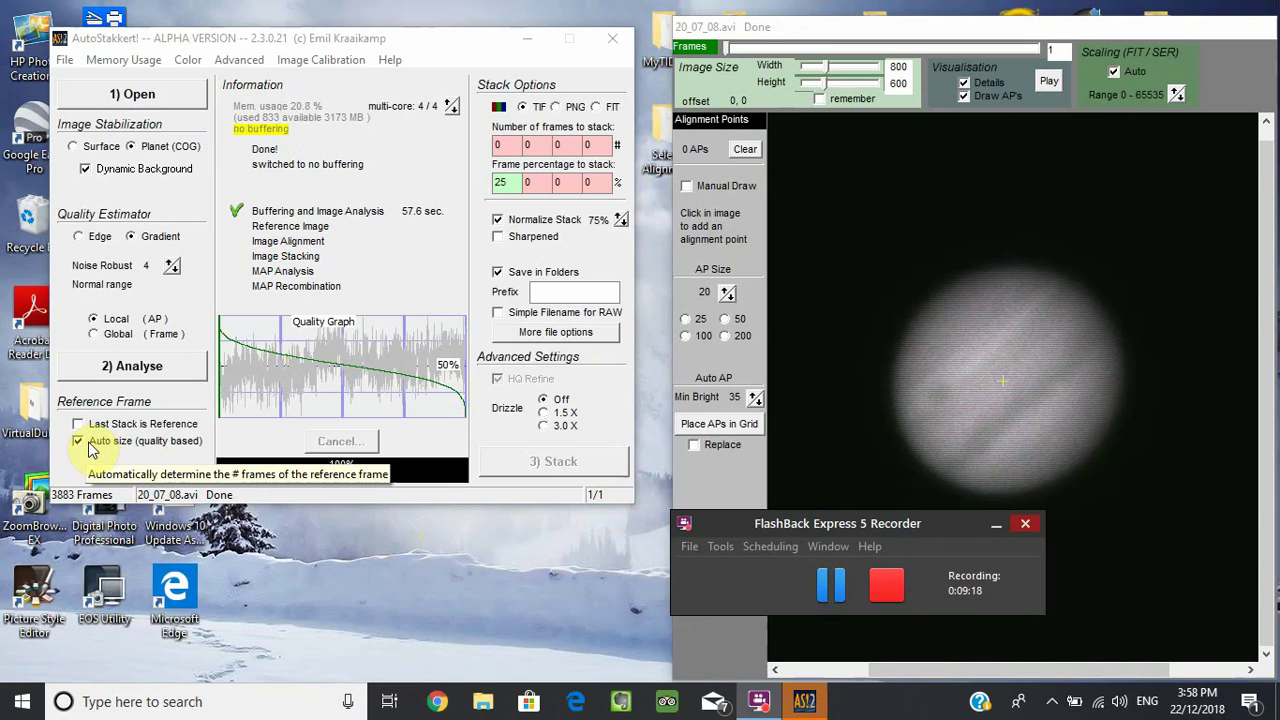
{"action": "mouse_move", "coordinate": [117, 426]}
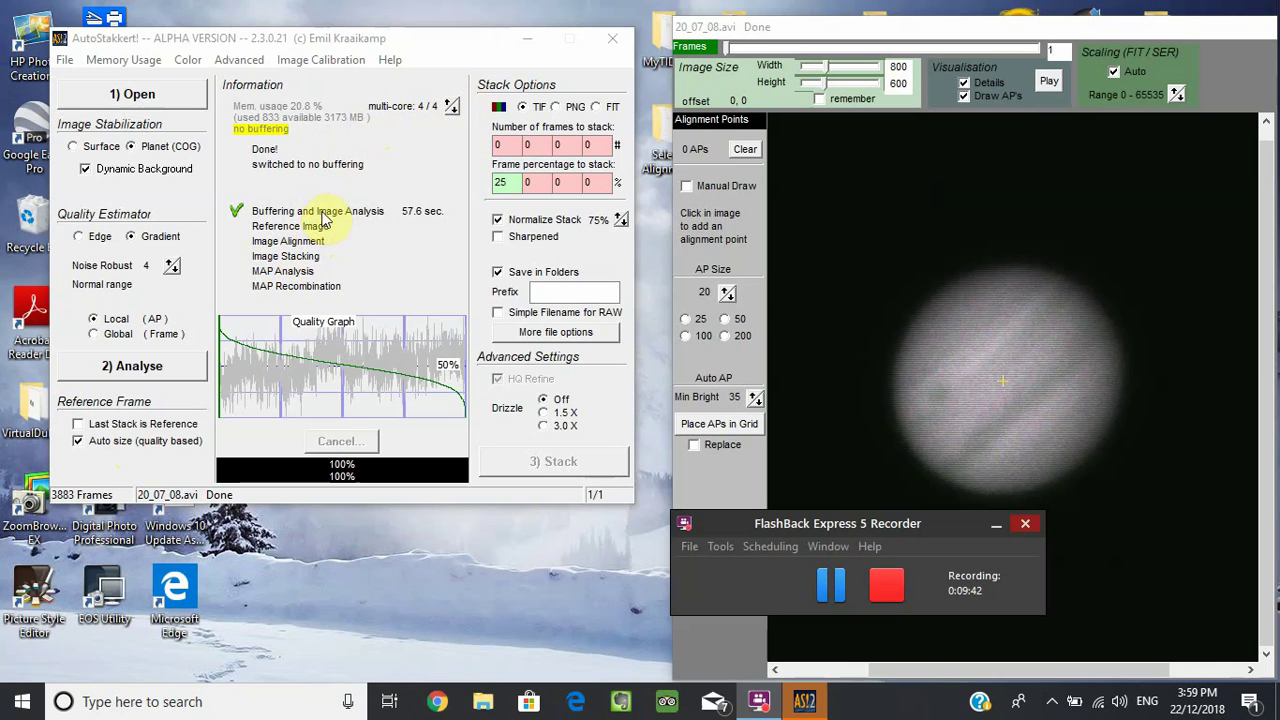
{"action": "mouse_move", "coordinate": [222, 340]}
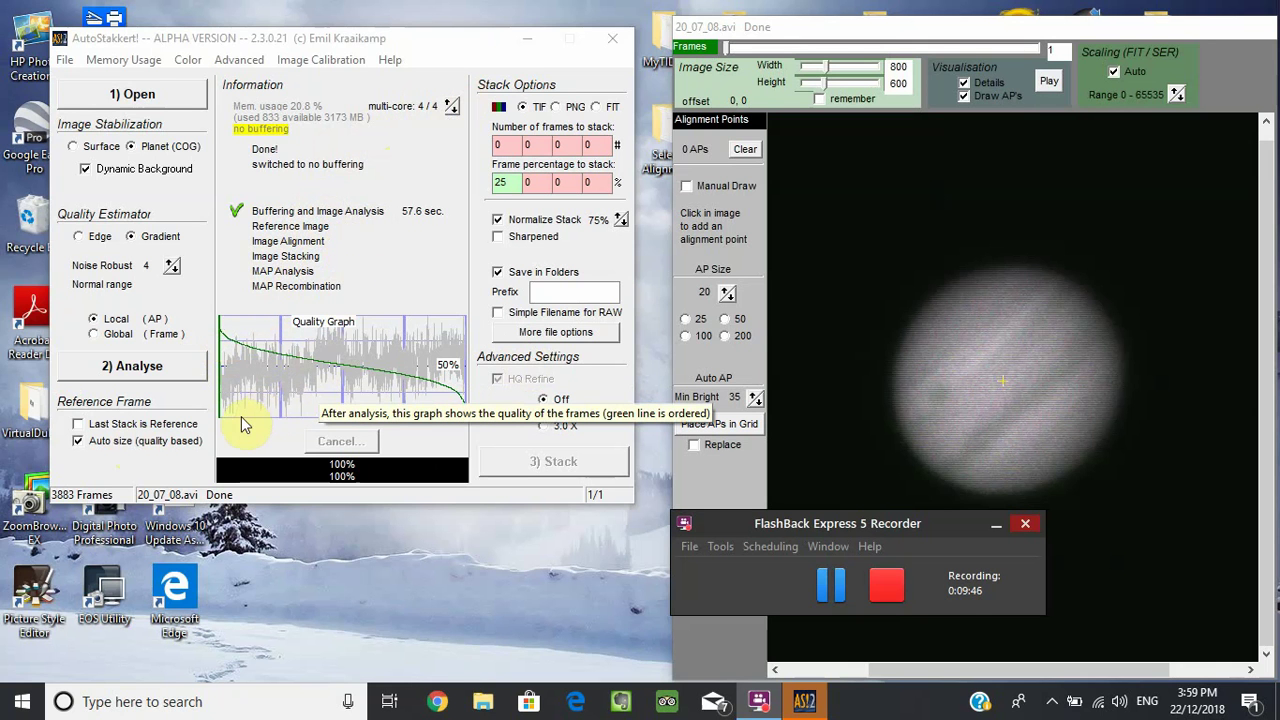
{"action": "left_click", "coordinate": [237, 353]}
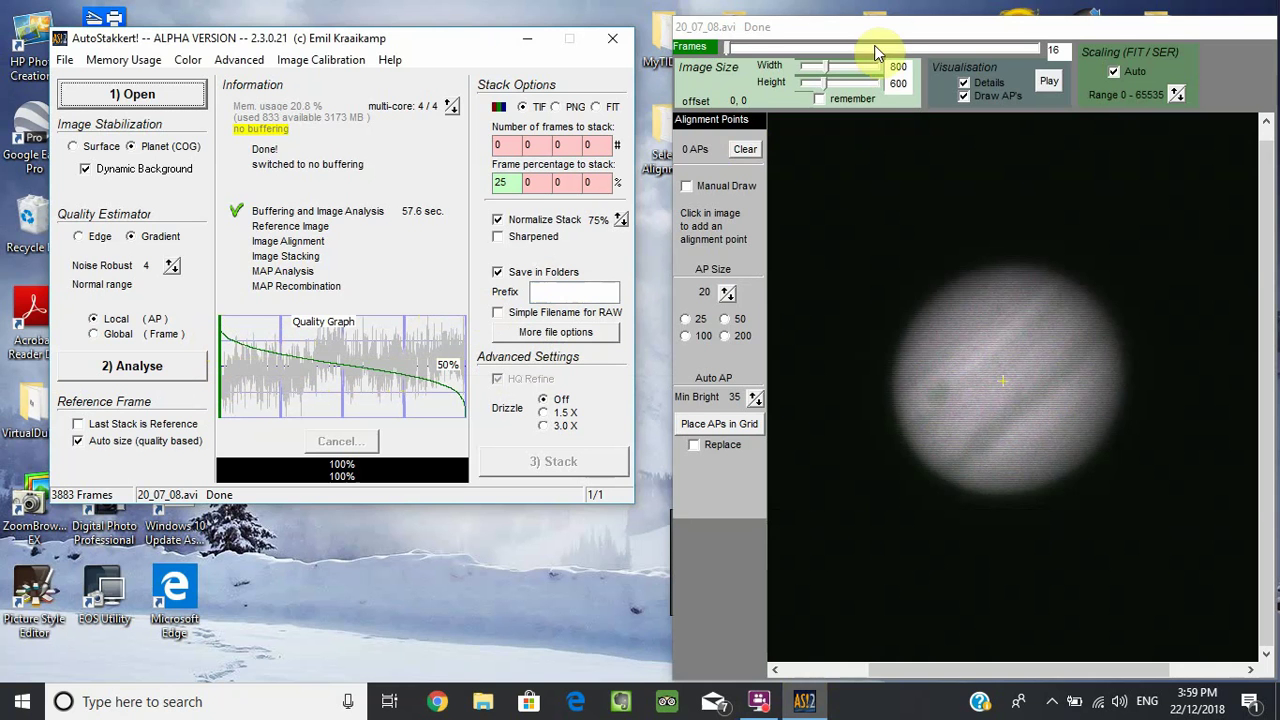
{"action": "left_click_drag", "start_coordinate": [732, 50], "coordinate": [754, 53]}
{"action": "mouse_move", "coordinate": [777, 46]}
{"action": "left_mouse_down"}
{"action": "mouse_move", "coordinate": [1044, 46]}
{"action": "mouse_move", "coordinate": [873, 46]}
{"action": "left_mouse_up"}
{"action": "left_click", "coordinate": [723, 47]}
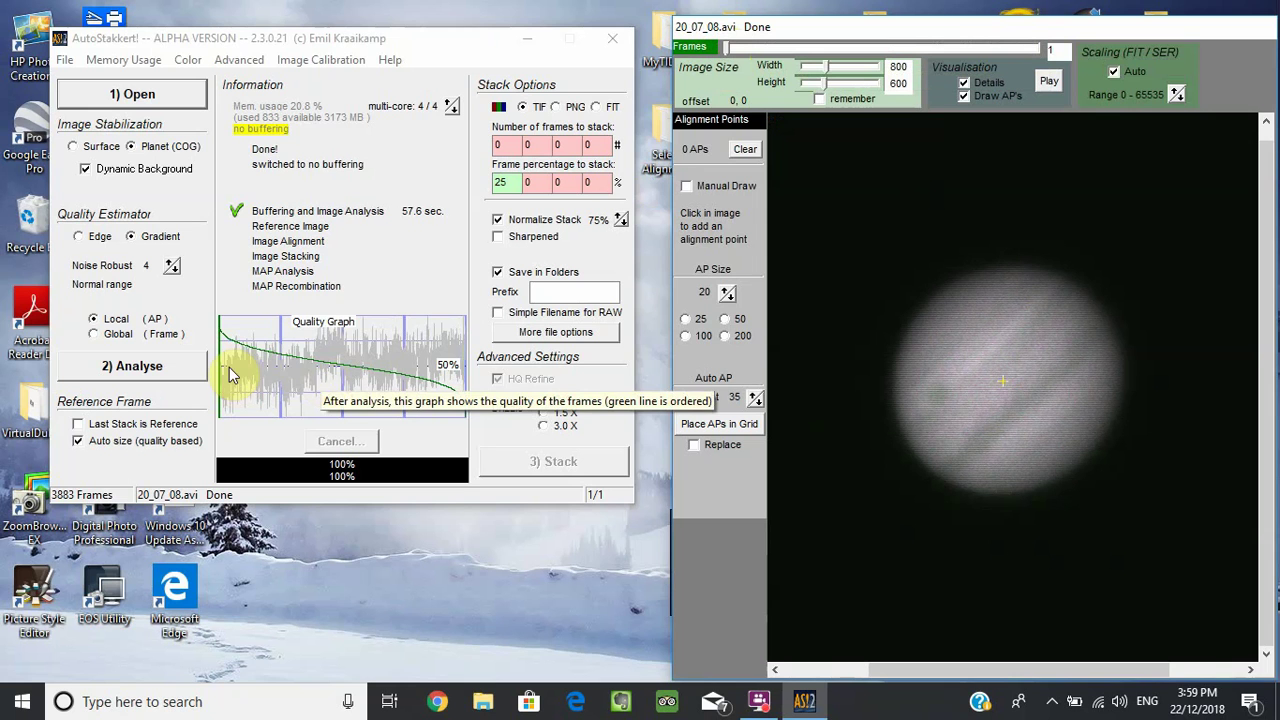
Inspect frames near the middle of the quality graph and set the first frame percentage to stack to 46.
{"action": "double_click", "coordinate": [505, 182]}
{"action": "key", "text": "BackSpace"}
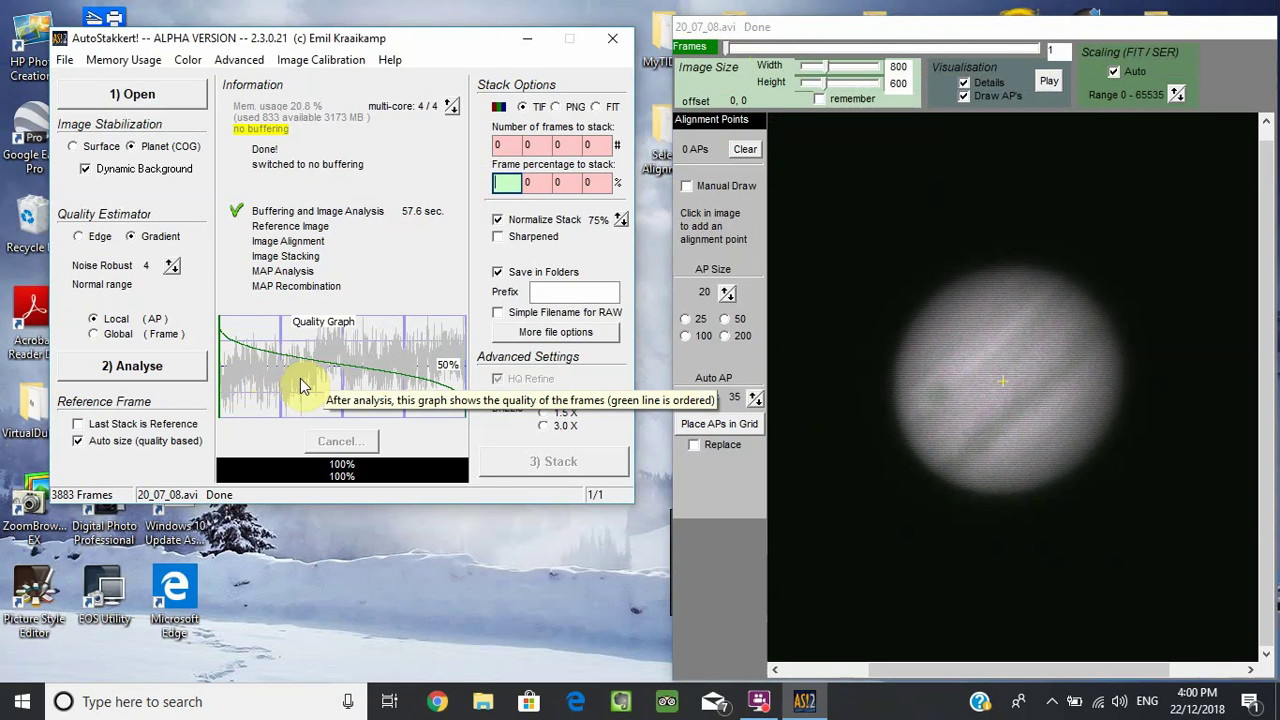
{"action": "left_click", "coordinate": [321, 362]}
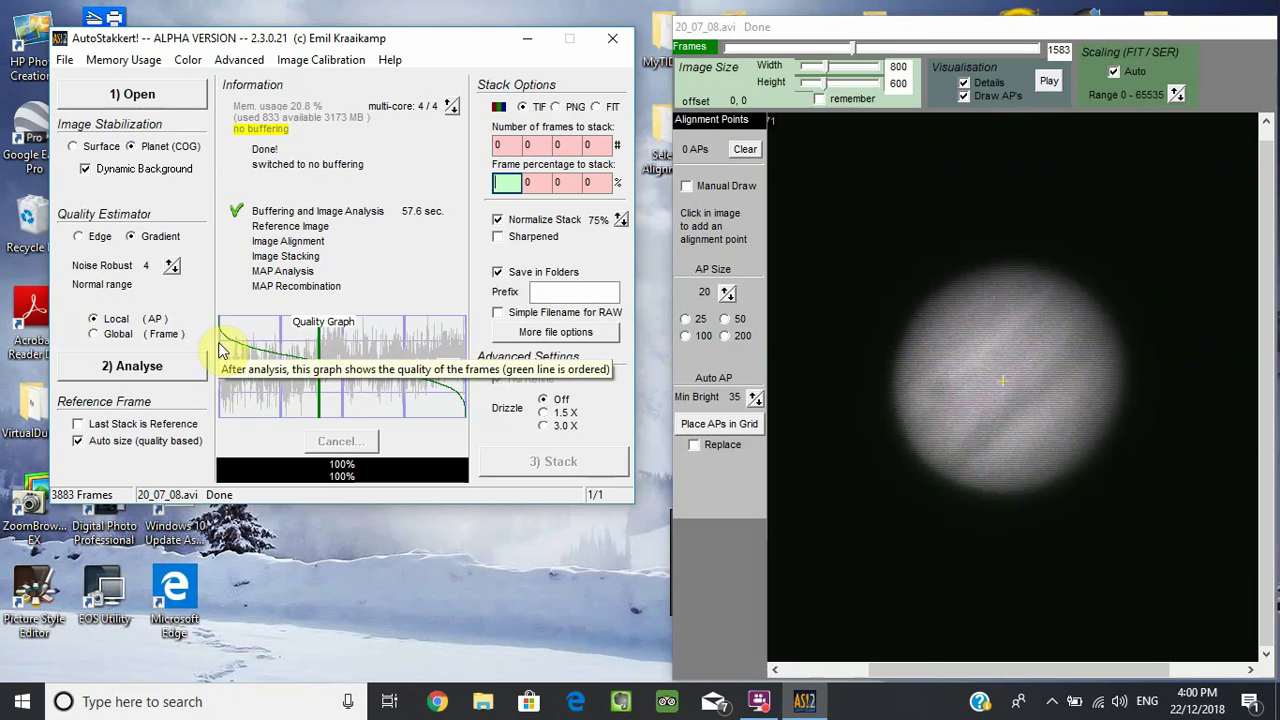
{"action": "left_click", "coordinate": [335, 349]}
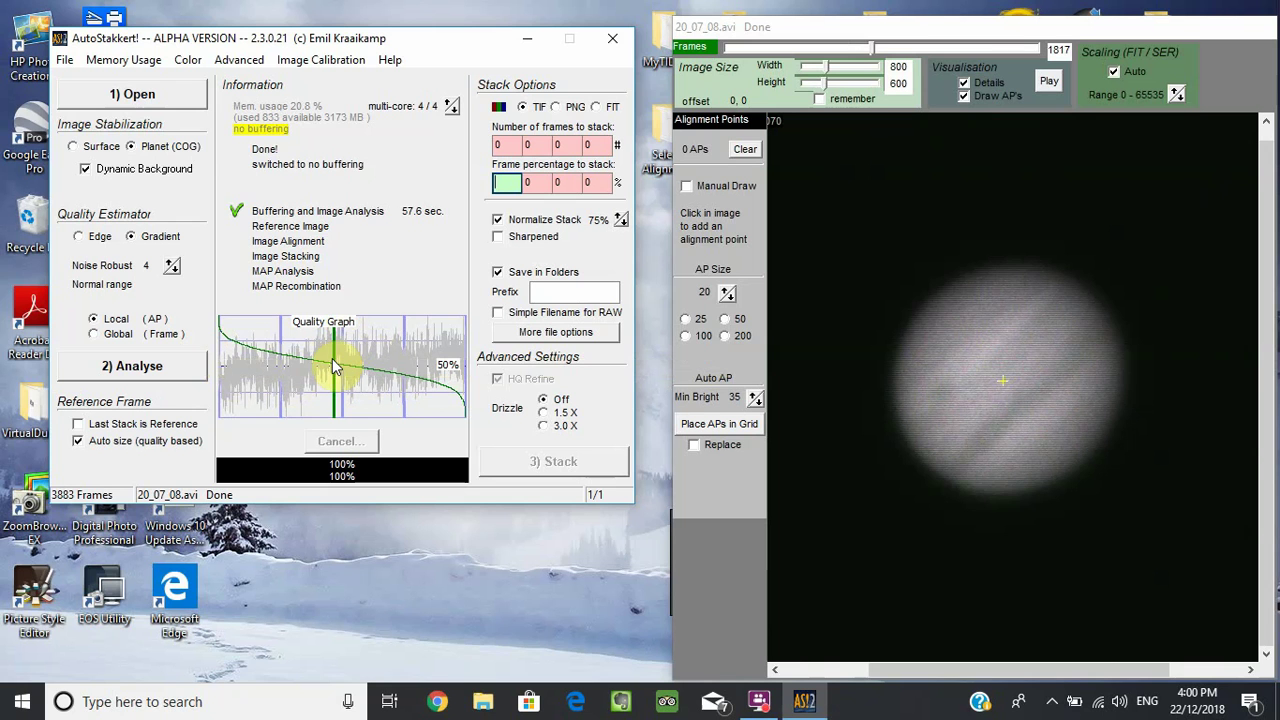
{"action": "type", "text": "46"}
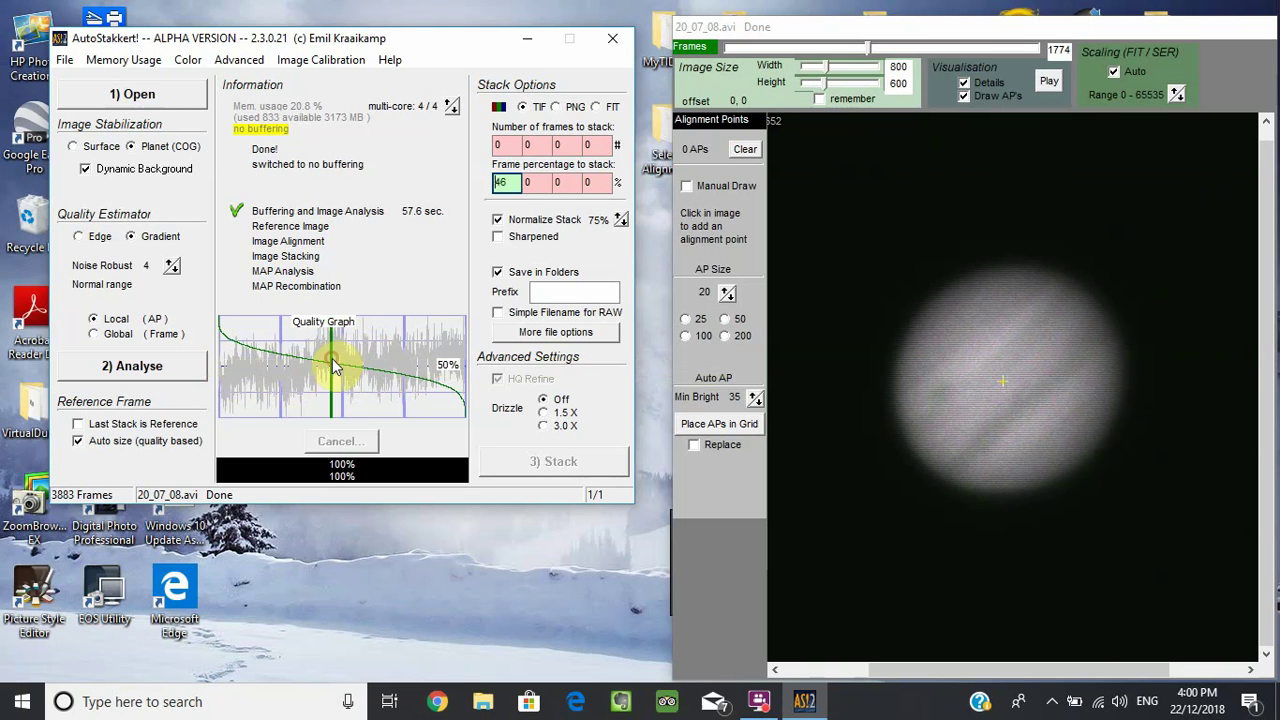
Set the first two frame percentages to stack to 15 and 25.
{"action": "left_click", "coordinate": [515, 183]}
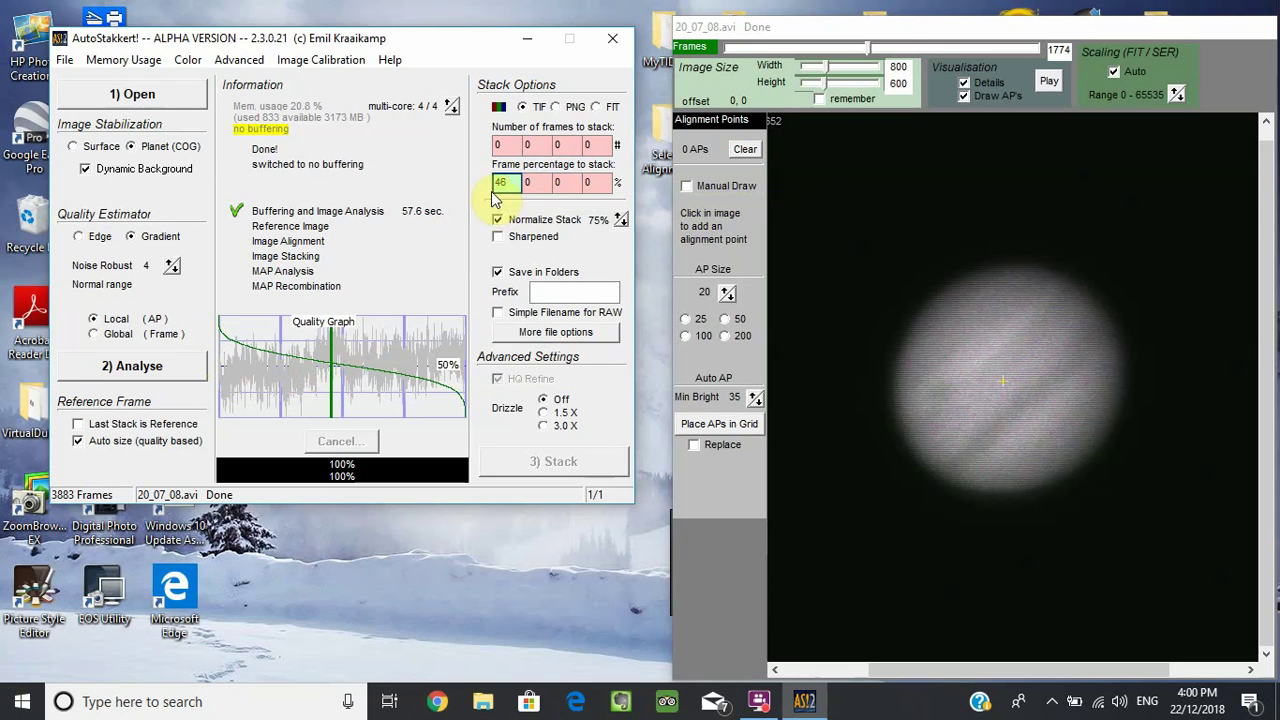
{"action": "key", "text": "BackSpace"}
{"action": "key", "text": "BackSpace"}
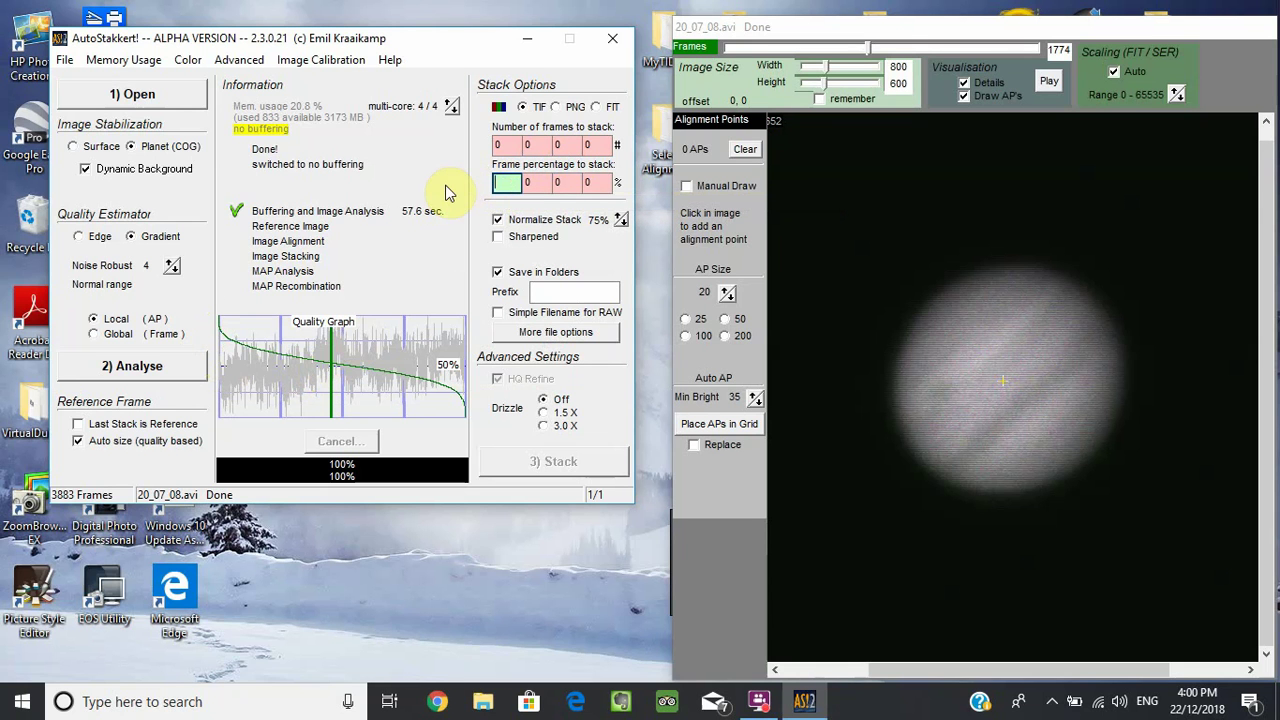
{"action": "type", "text": "15"}
{"action": "left_click", "coordinate": [527, 182]}
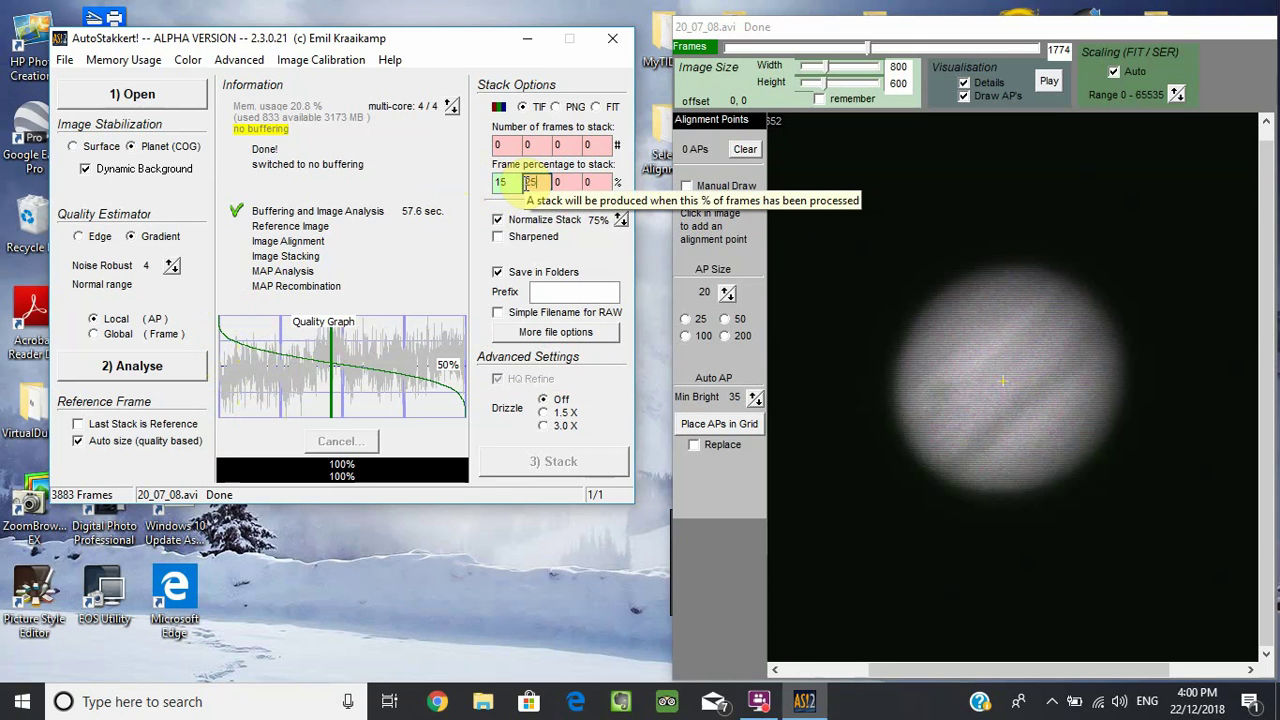
{"action": "type", "text": "25"}
{"action": "left_click", "coordinate": [569, 182]}
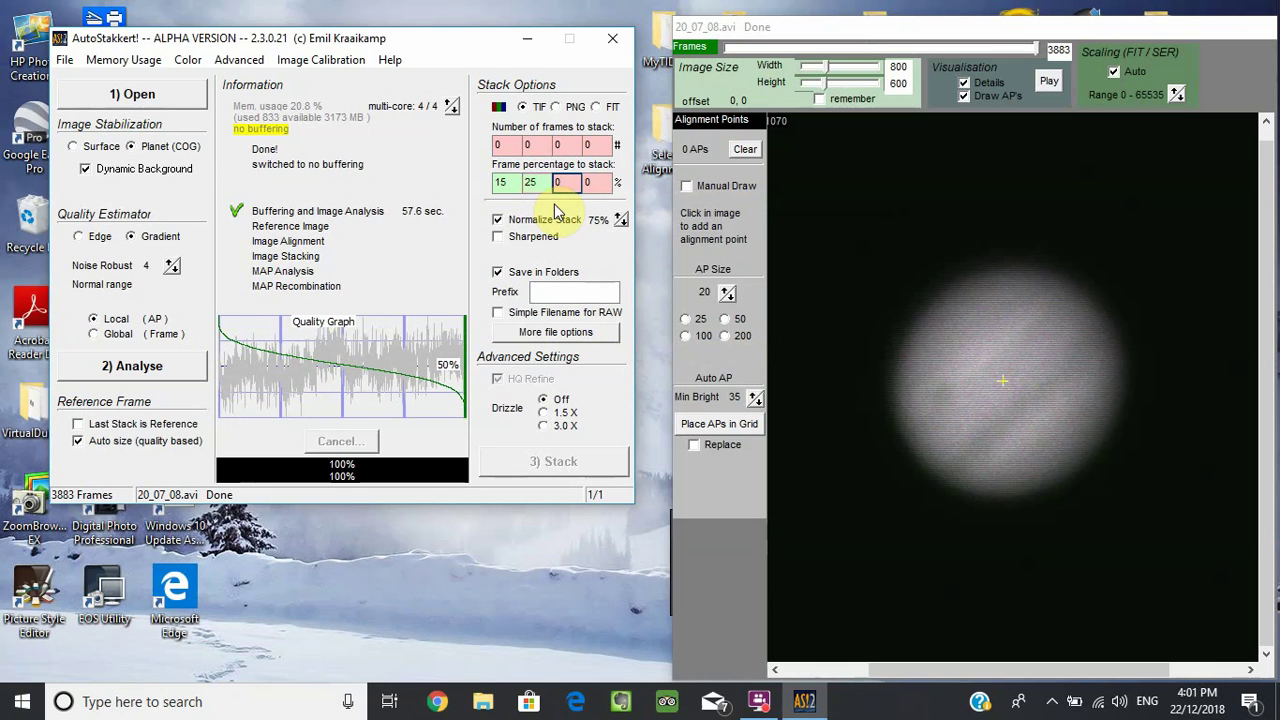
Mark the 45% cut-off on the quality graph, and re-enter 15 and 25 as the frame percentages to stack.
{"action": "left_click", "coordinate": [333, 370]}
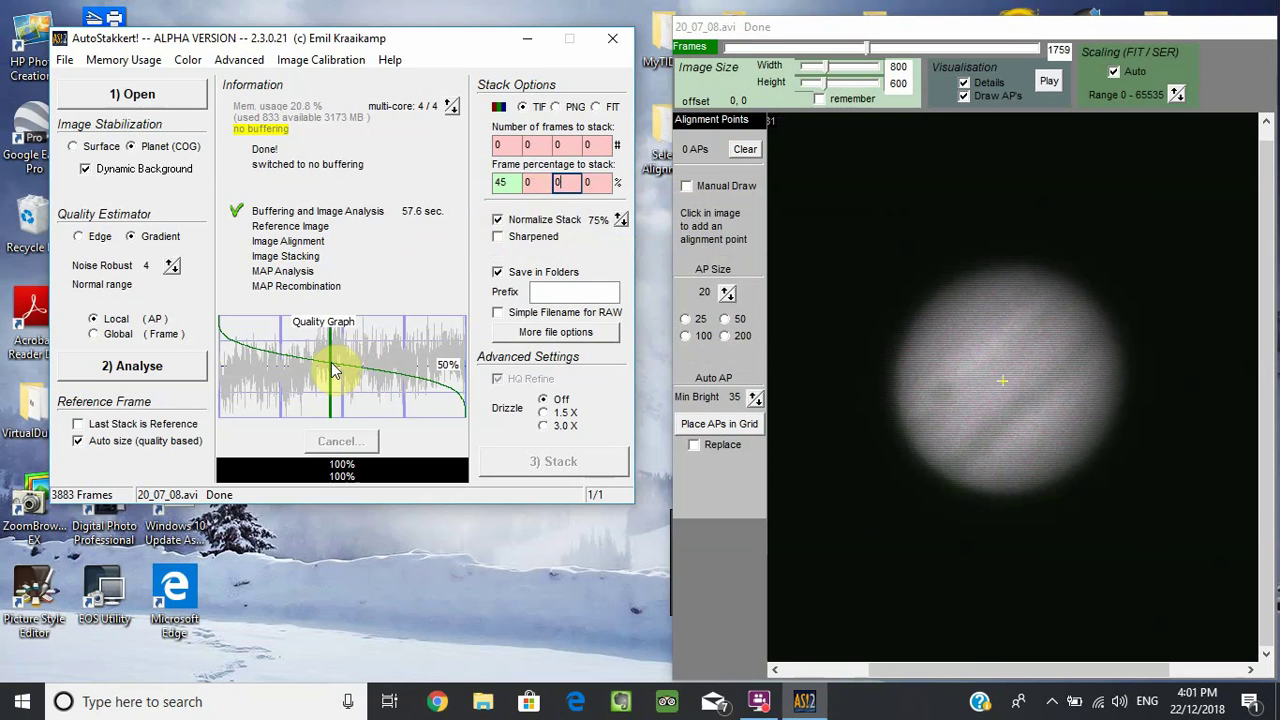
{"action": "double_click", "coordinate": [503, 182]}
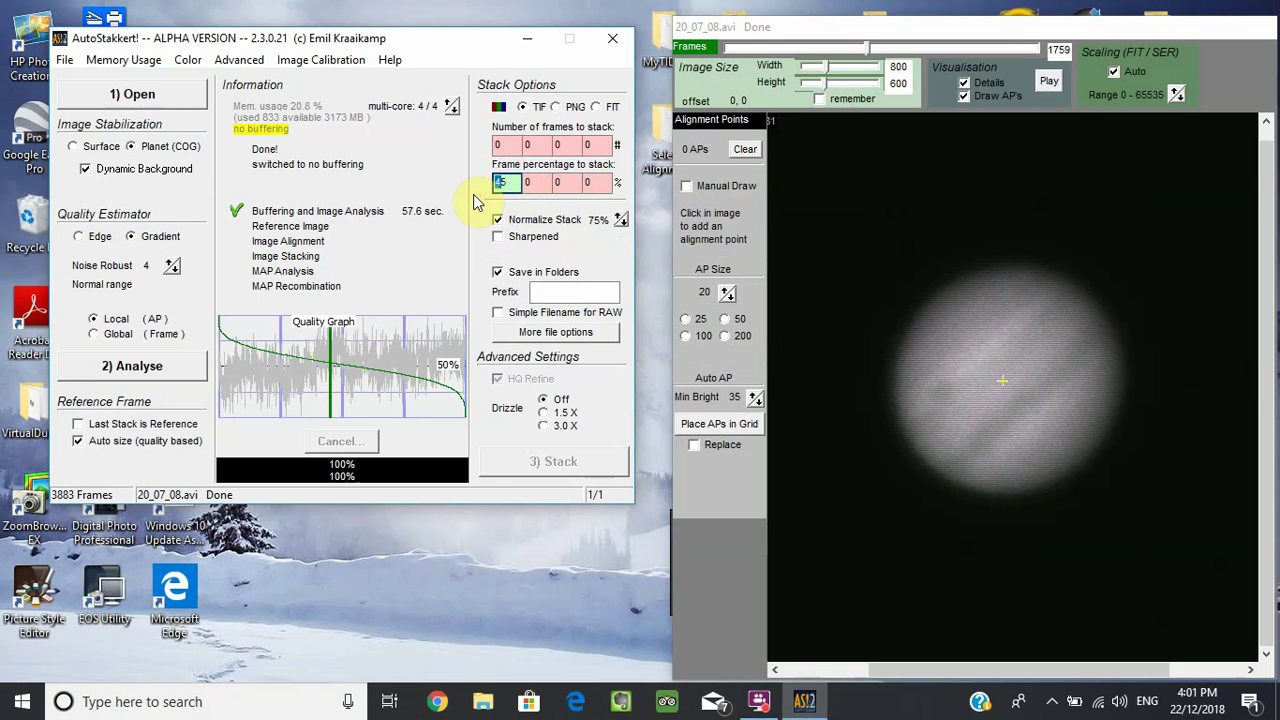
{"action": "key", "text": "BackSpace"}
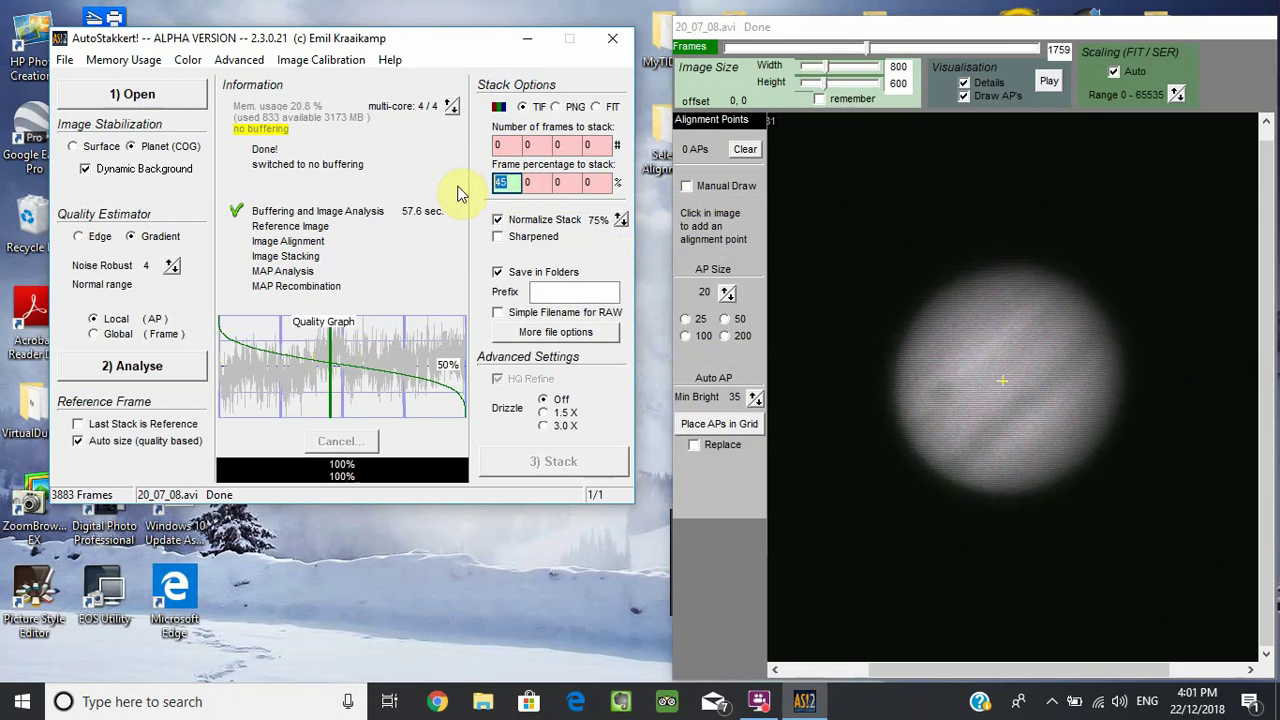
{"action": "type", "text": "1"}
{"action": "left_click", "coordinate": [551, 183]}
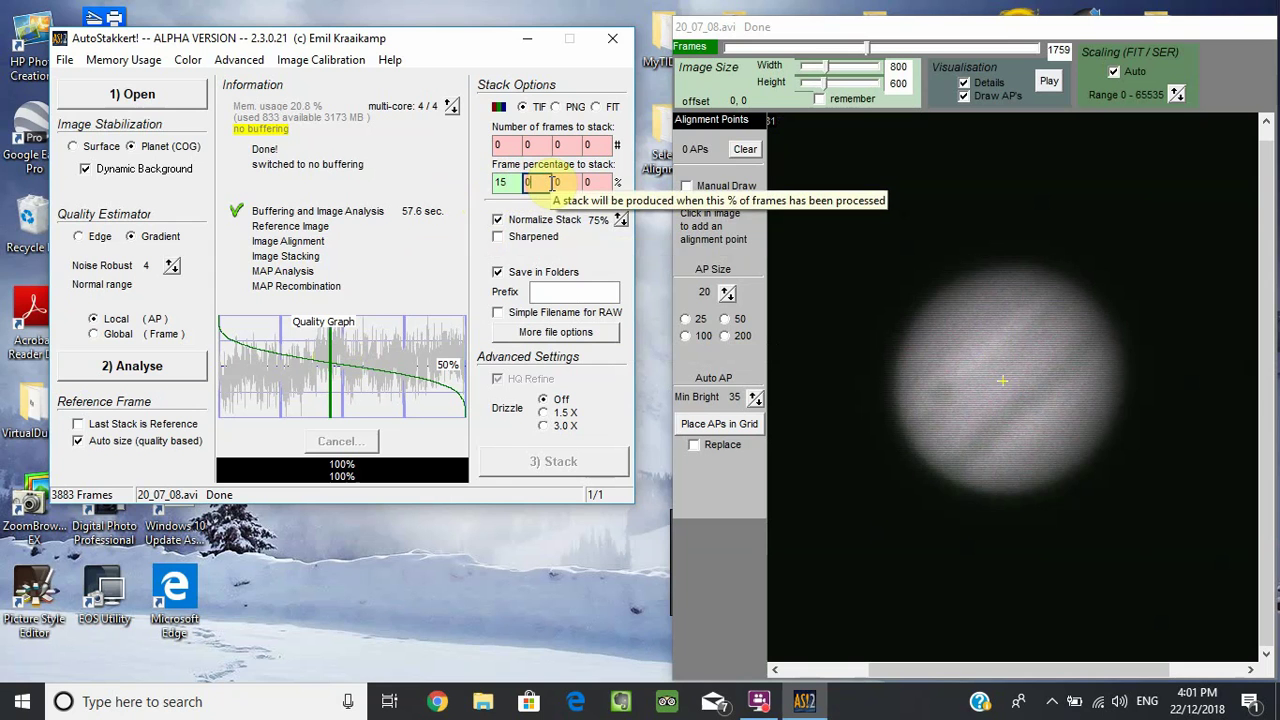
{"action": "type", "text": "25"}
{"action": "left_click", "coordinate": [567, 183]}
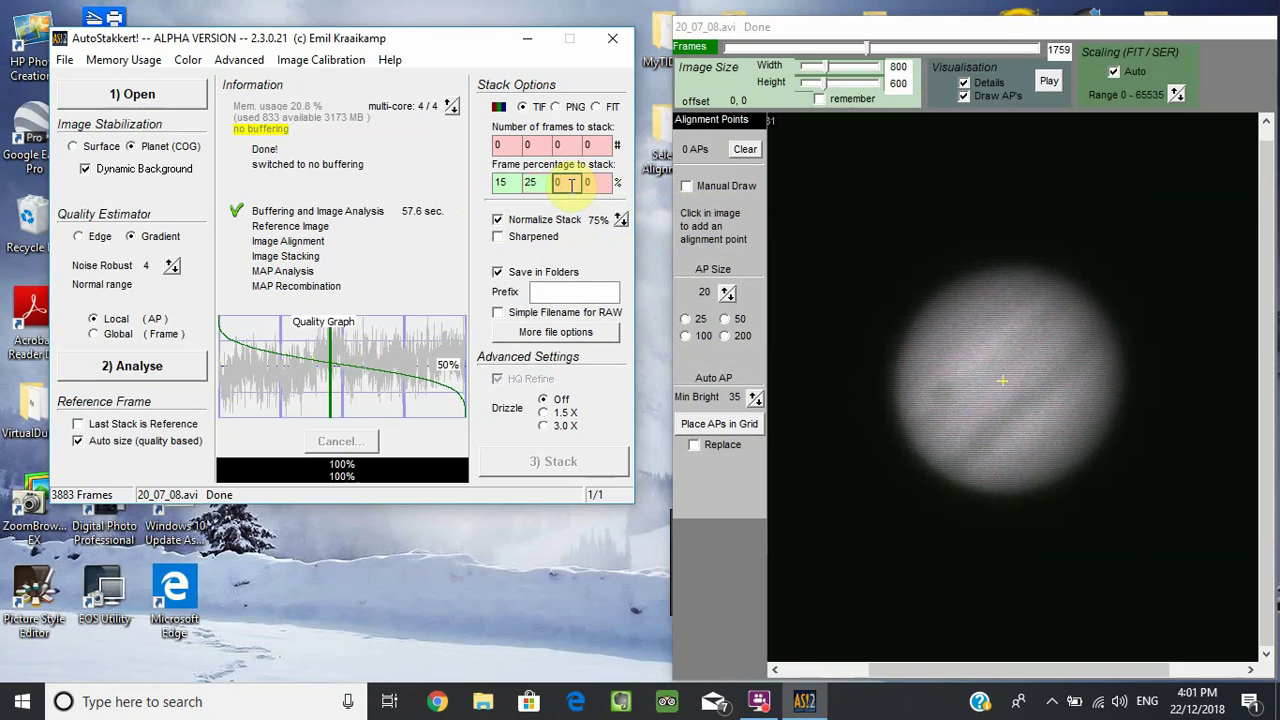
{"action": "double_click", "coordinate": [569, 184]}
{"action": "left_click", "coordinate": [503, 185]}
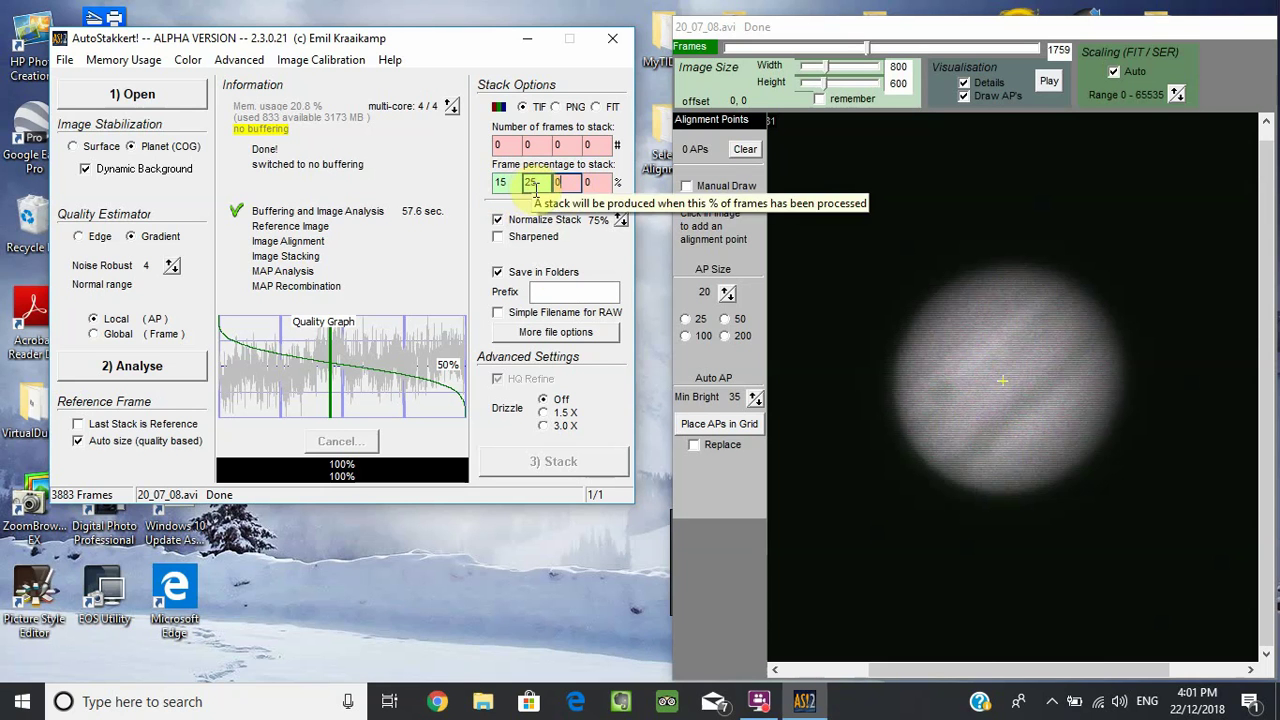
{"action": "left_click", "coordinate": [500, 146]}
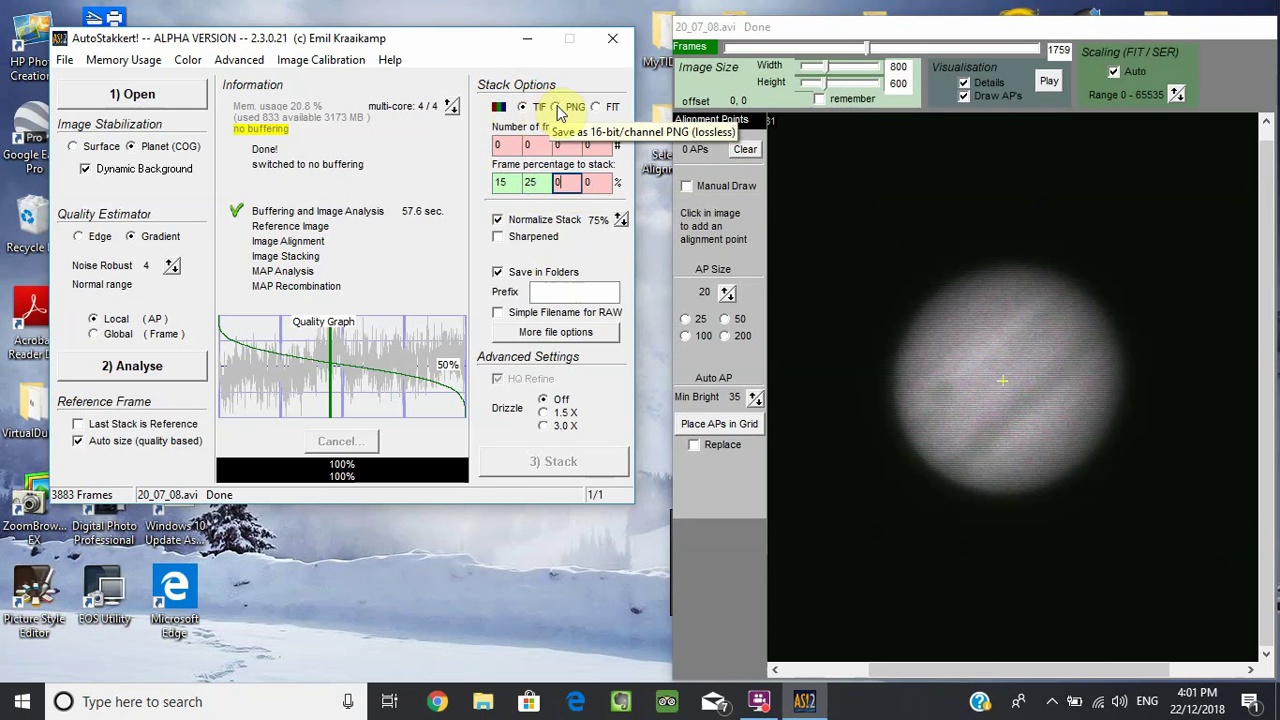
Look over the frame count and filename prefix options, and return the preview to frame 1 of the quality-sorted frames.
{"action": "left_click", "coordinate": [507, 145]}
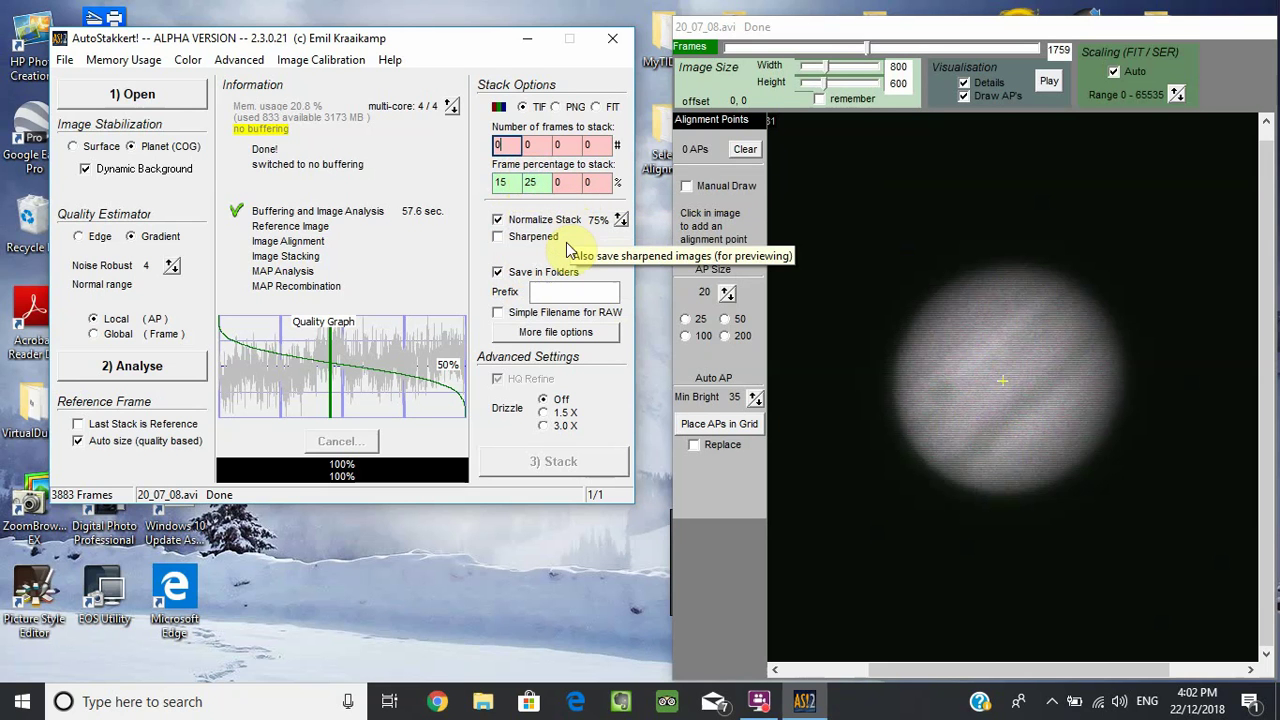
{"action": "left_click", "coordinate": [541, 292]}
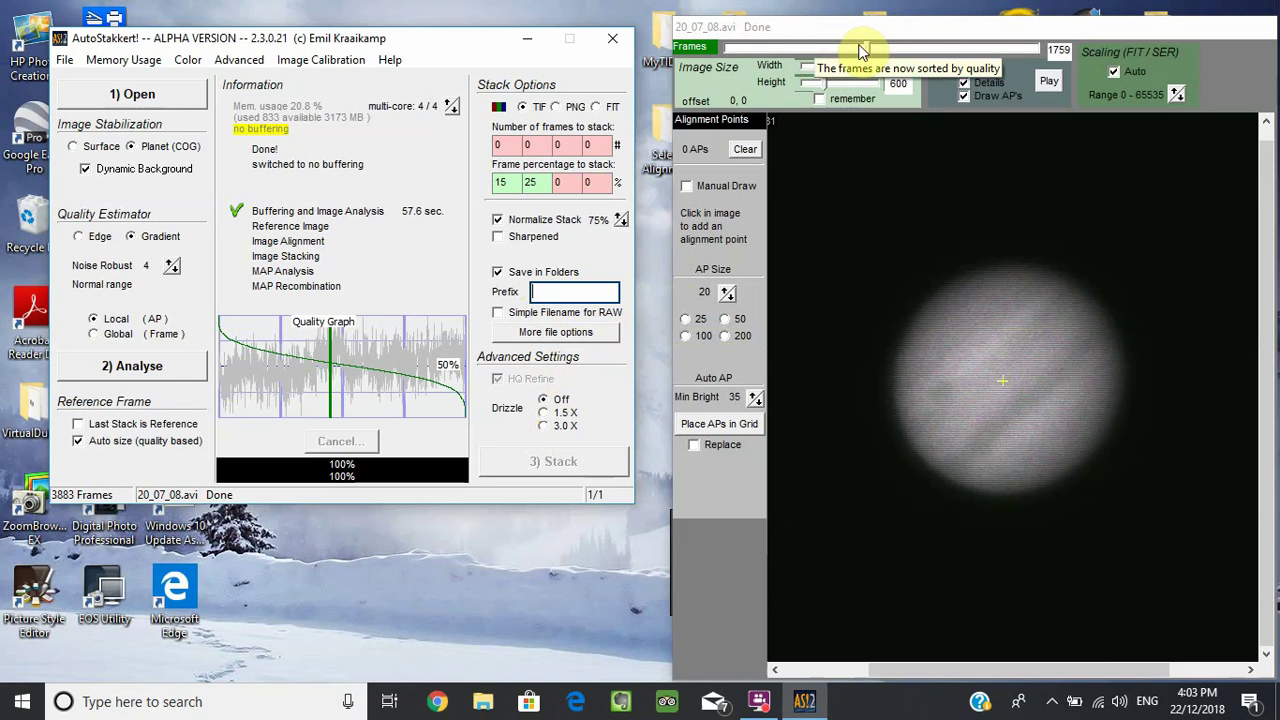
{"action": "left_click_drag", "start_coordinate": [866, 50], "coordinate": [722, 50]}
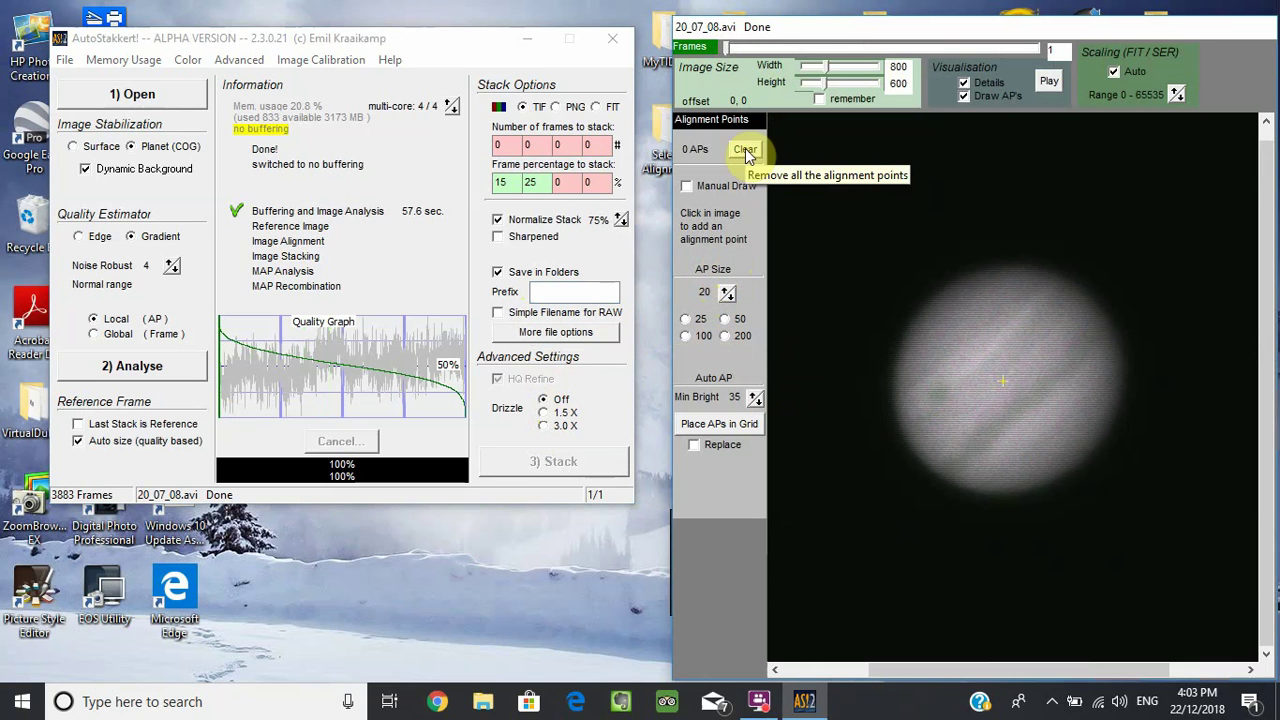
Try drawing custom-sized alignment points manually on and around Jupiter, clear them all, and turn manual drawing off.
{"action": "left_click", "coordinate": [687, 187]}
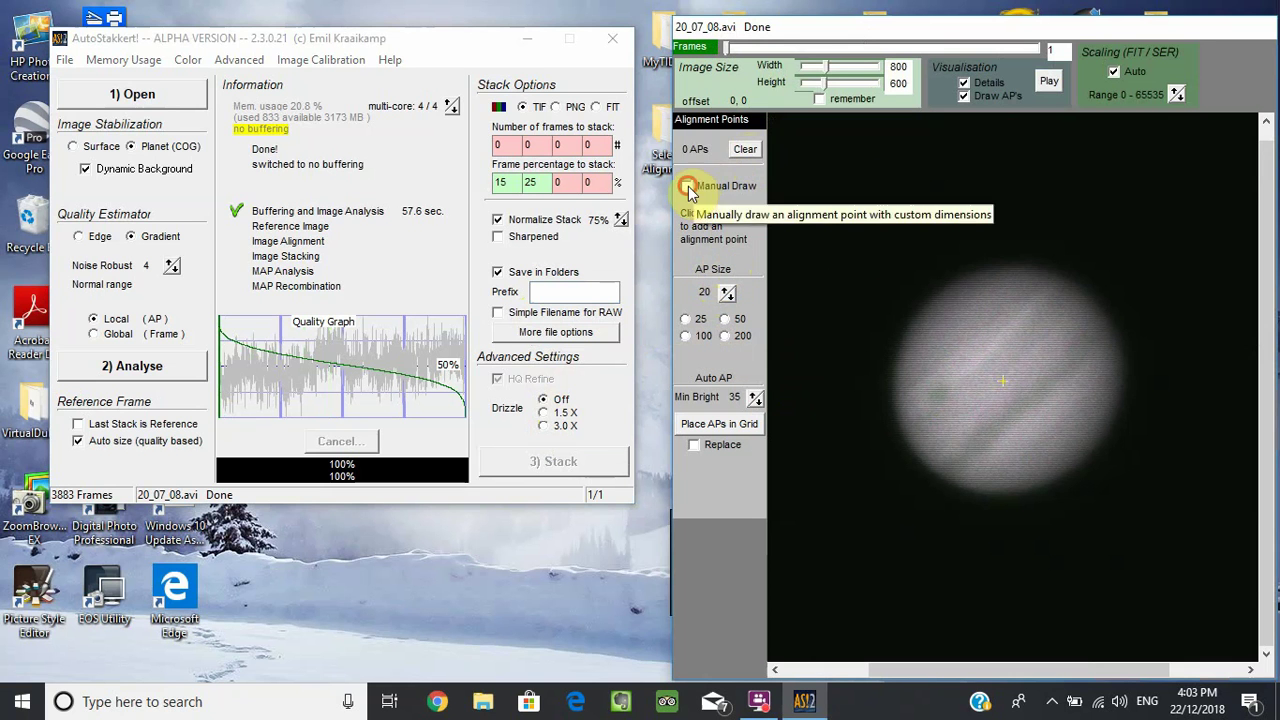
{"action": "left_click", "coordinate": [978, 336]}
{"action": "left_click_drag", "start_coordinate": [1011, 345], "coordinate": [1046, 406]}
{"action": "left_click_drag", "start_coordinate": [946, 408], "coordinate": [770, 262]}
{"action": "left_click_drag", "start_coordinate": [846, 276], "coordinate": [770, 196]}
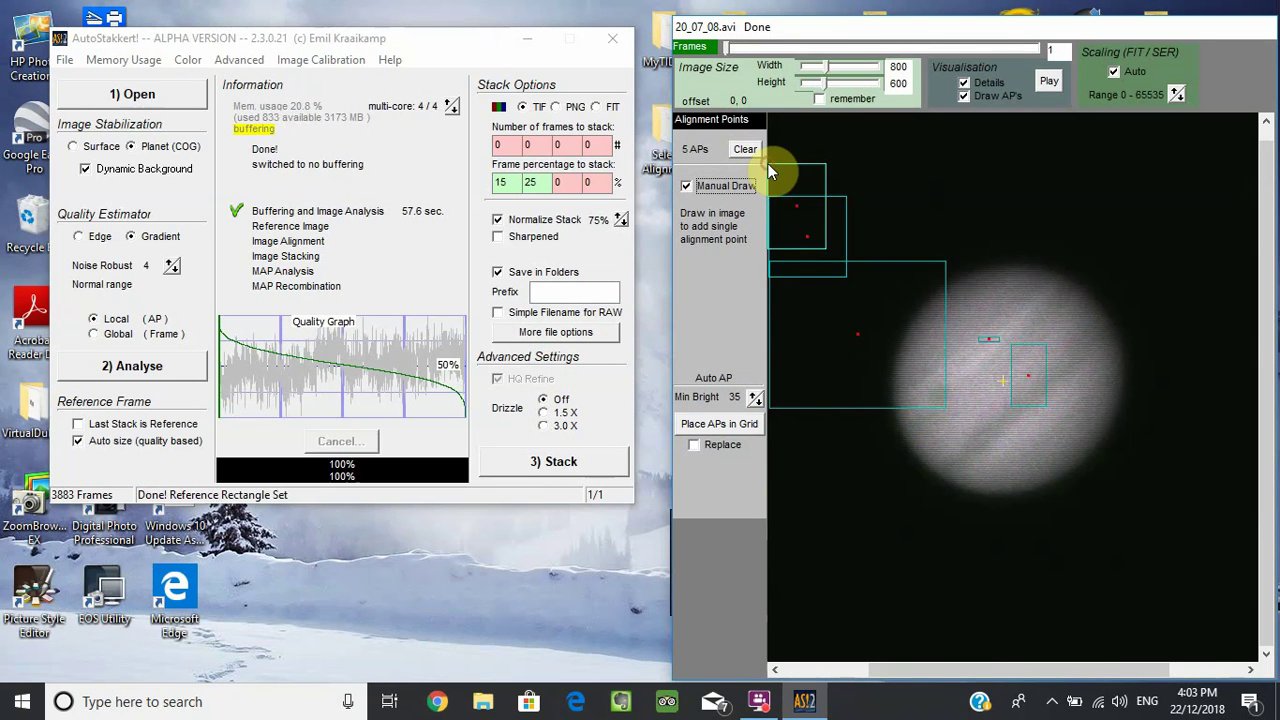
{"action": "left_click", "coordinate": [750, 151]}
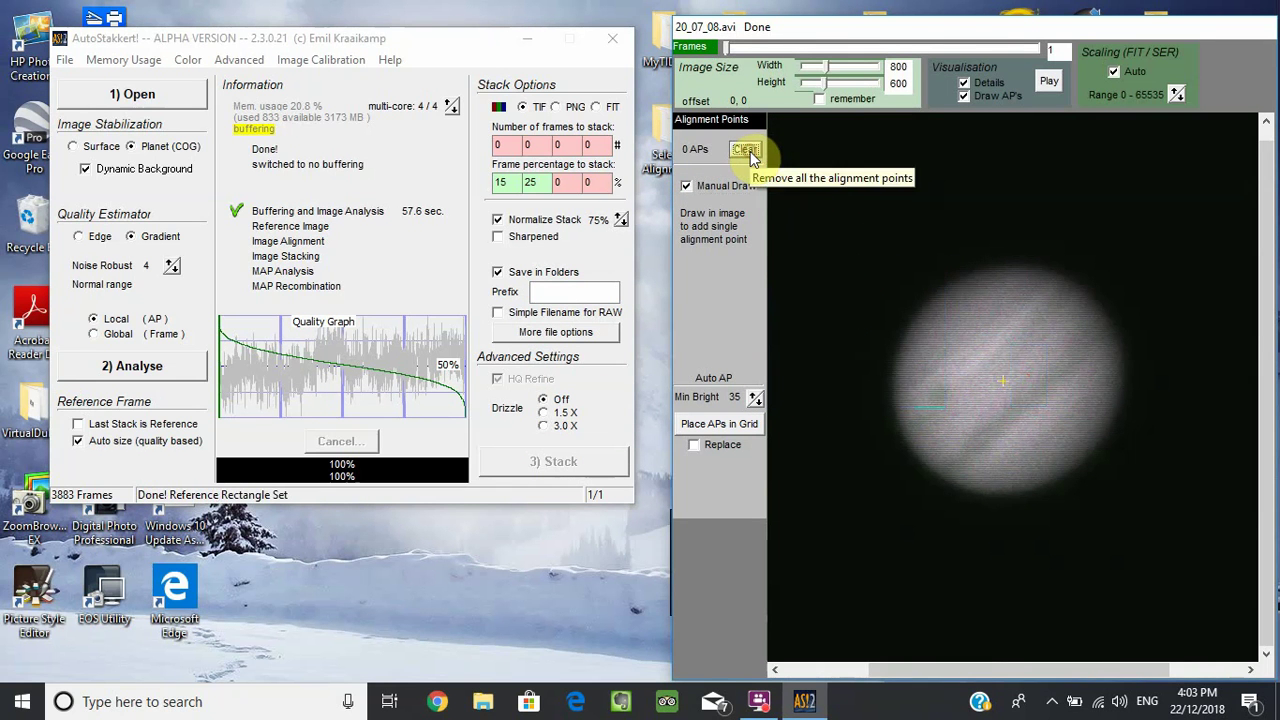
{"action": "left_click", "coordinate": [688, 187]}
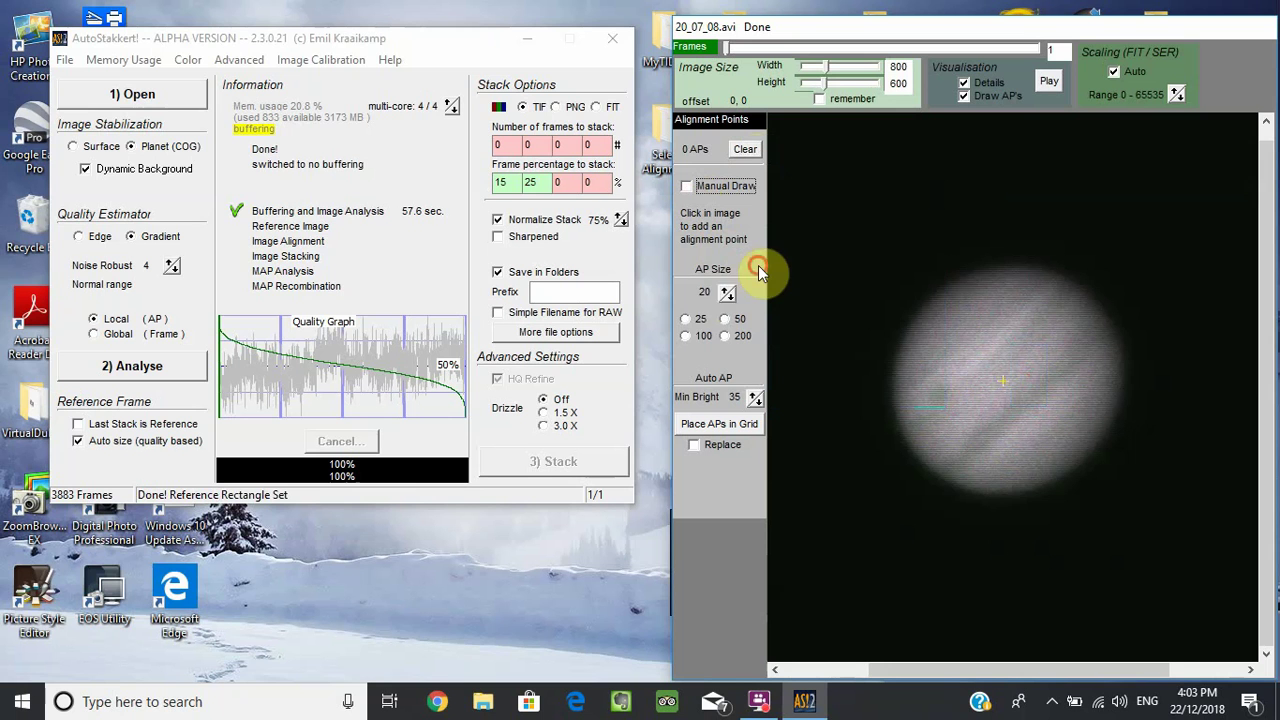
Try placing individual alignment points of size 25 by hand on Jupiter's disc, and clear them all.
{"action": "left_click", "coordinate": [686, 320]}
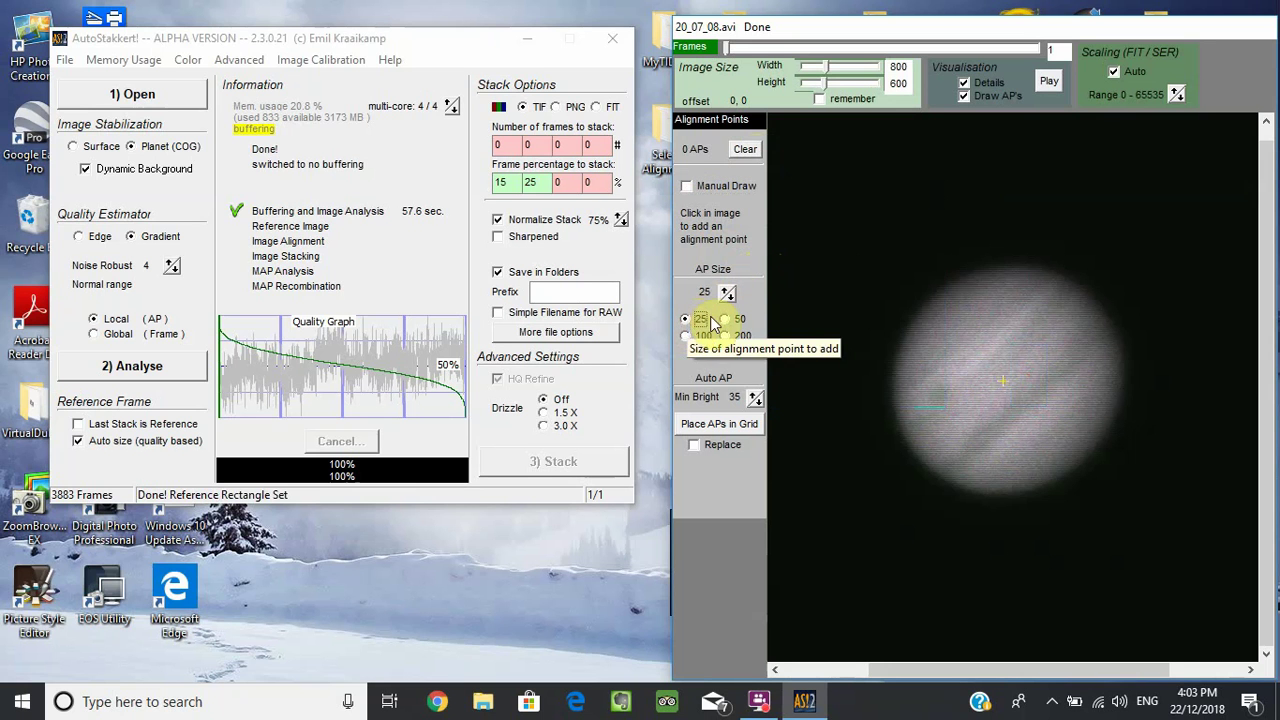
{"action": "left_click", "coordinate": [924, 344]}
{"action": "left_click", "coordinate": [946, 364]}
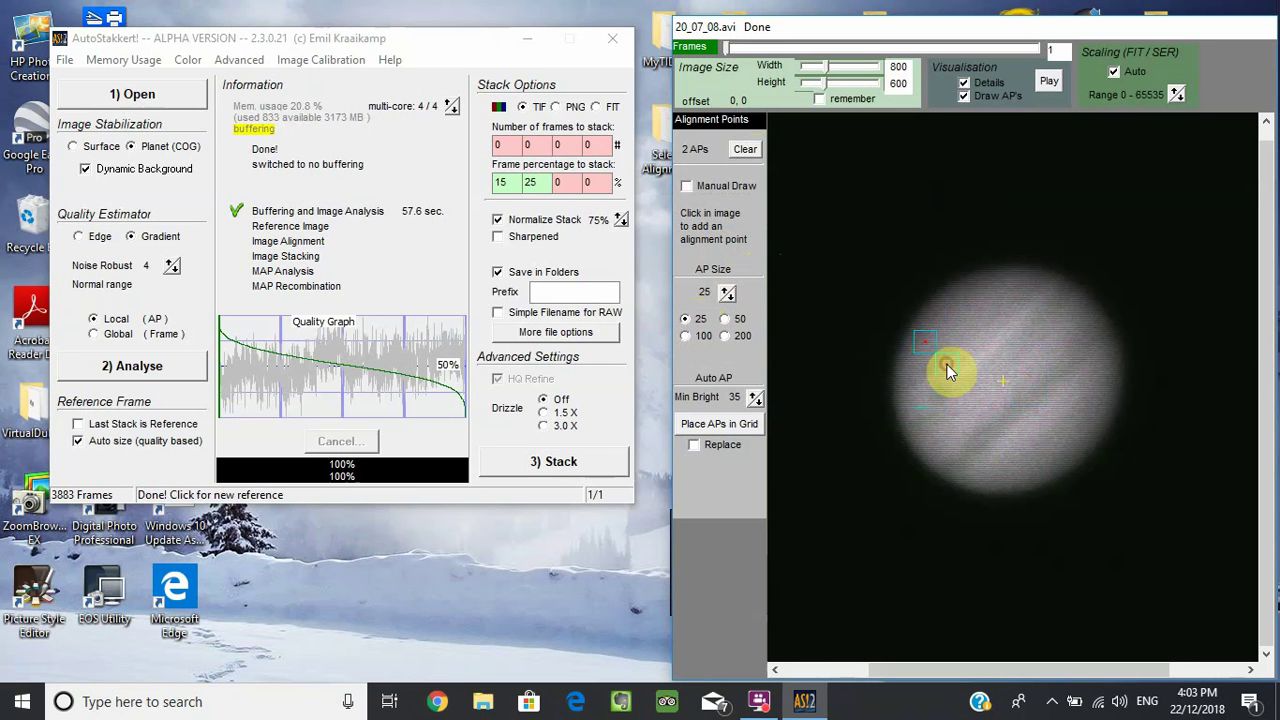
{"action": "left_click", "coordinate": [923, 398]}
{"action": "left_click", "coordinate": [743, 151]}
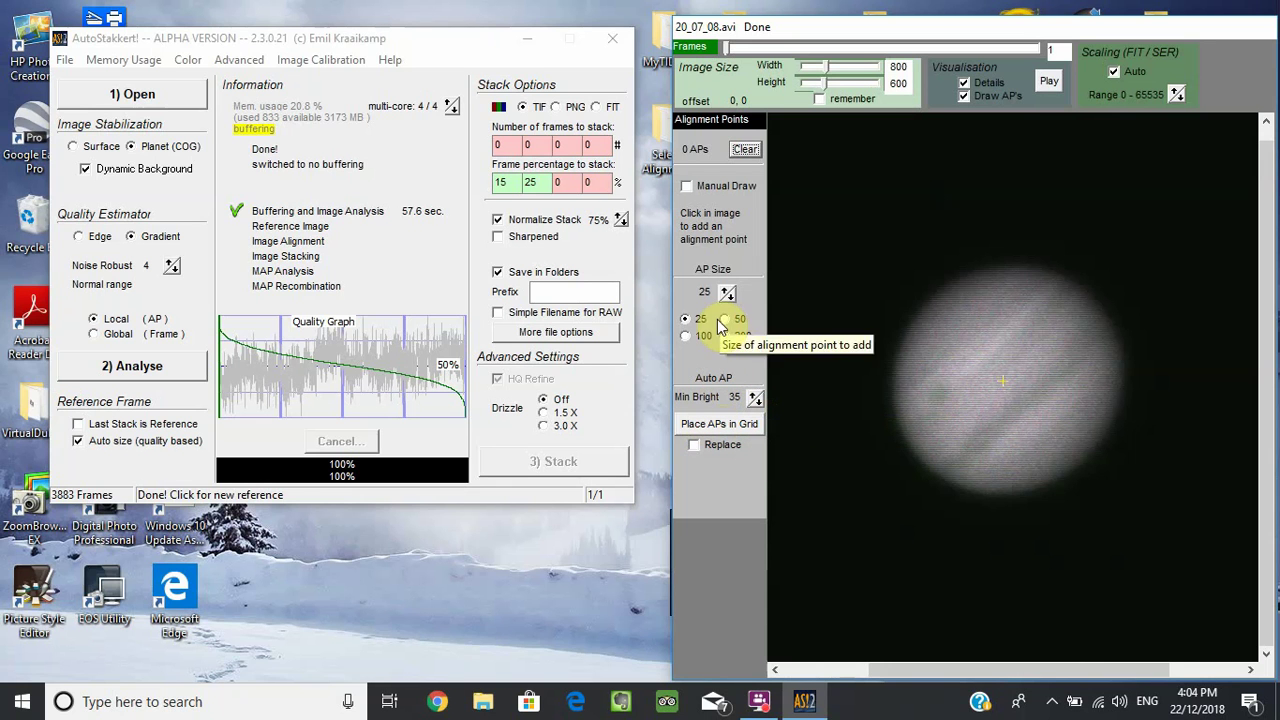
Set the alignment point size to 30, try placing the points automatically in a grid, and clear them.
{"action": "left_click", "coordinate": [728, 288]}
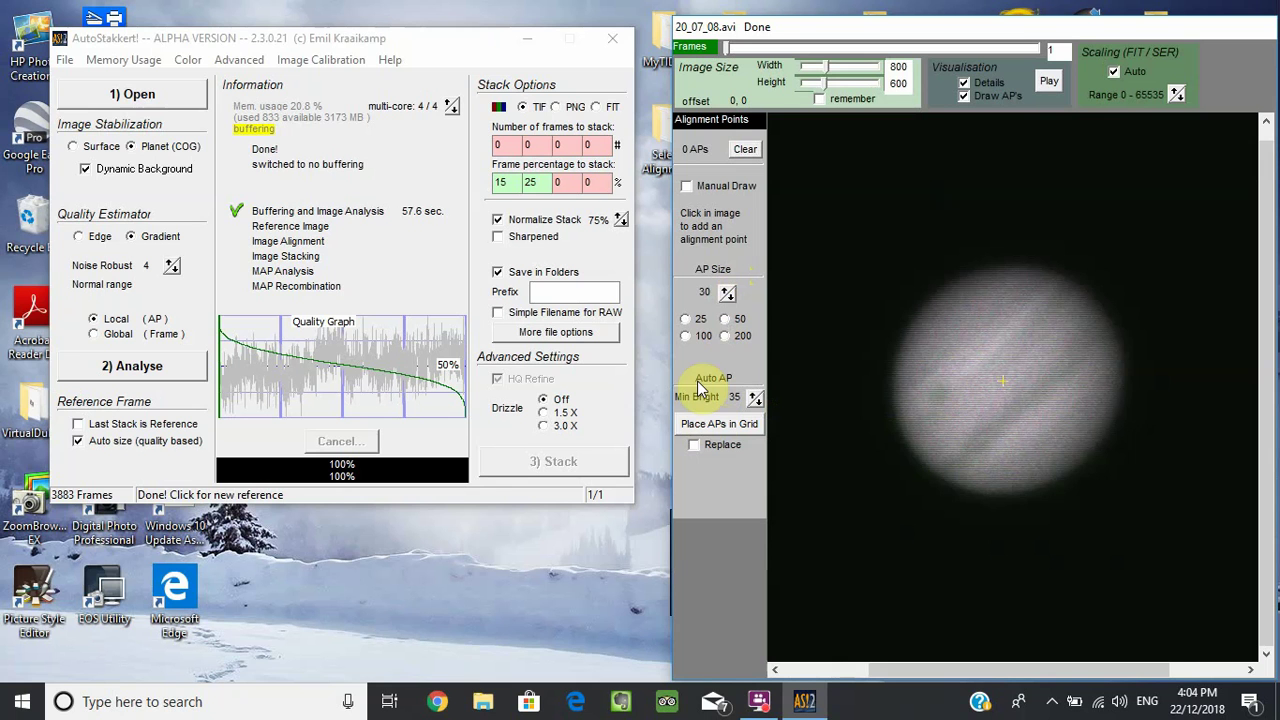
{"action": "left_click", "coordinate": [717, 429]}
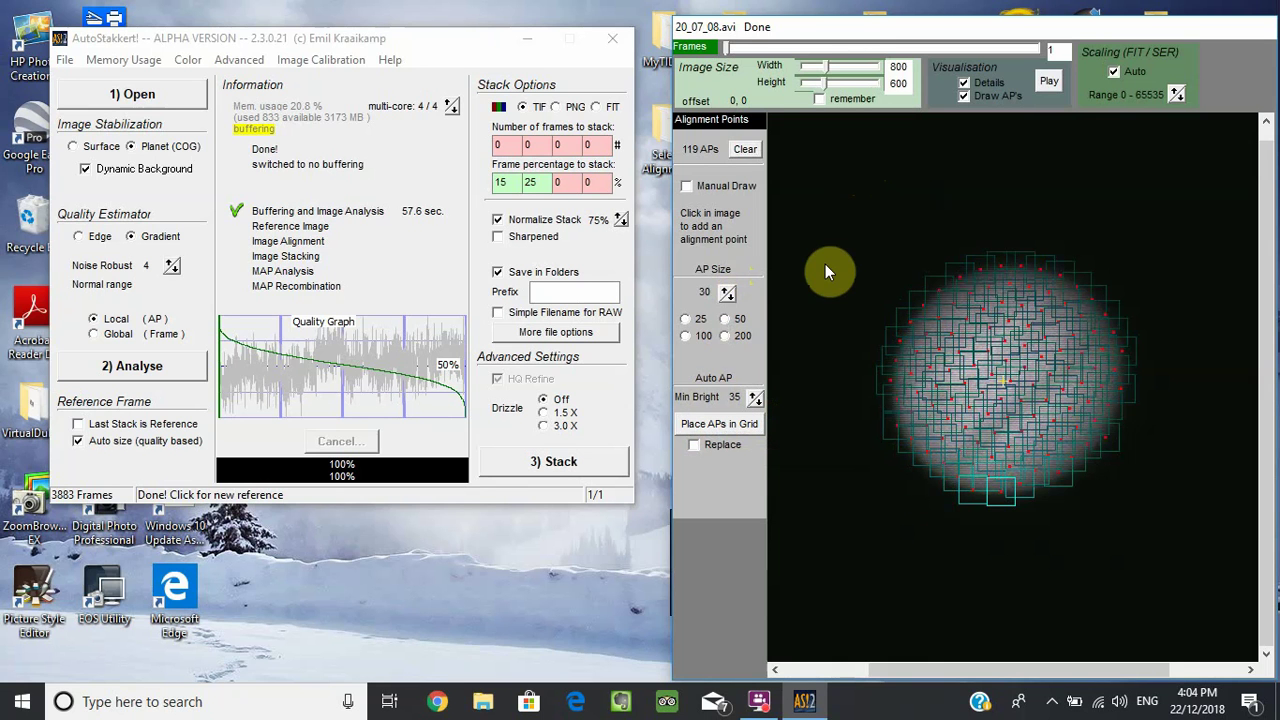
{"action": "left_click", "coordinate": [744, 149]}
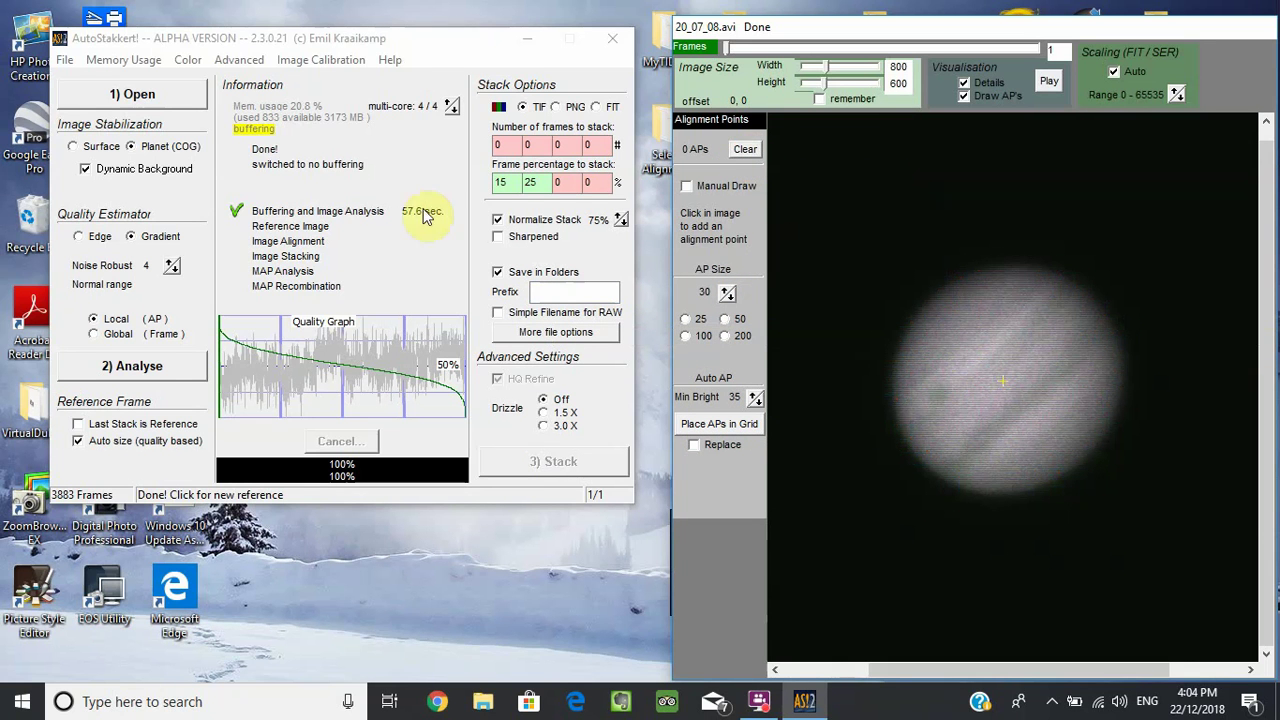
Try the Auto Detect, Grayscale and RGB colour modes on the Jupiter frame.
{"action": "left_click", "coordinate": [188, 60]}
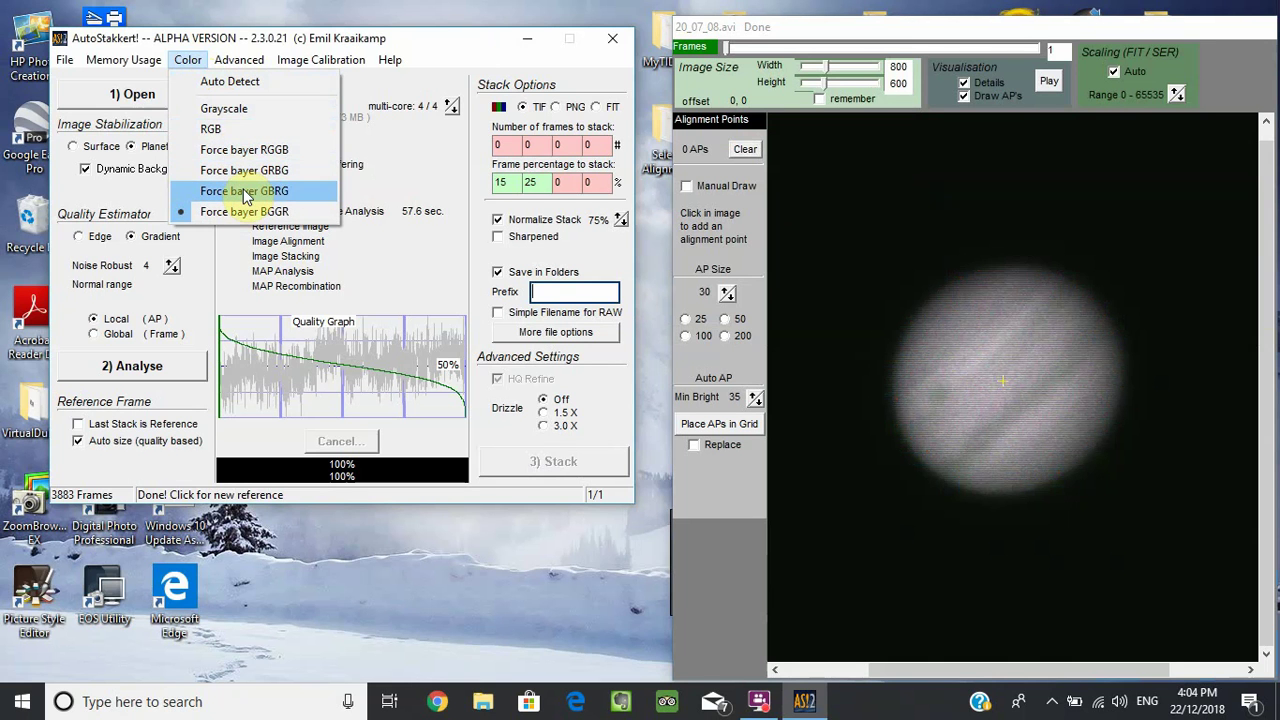
{"action": "left_click", "coordinate": [238, 83]}
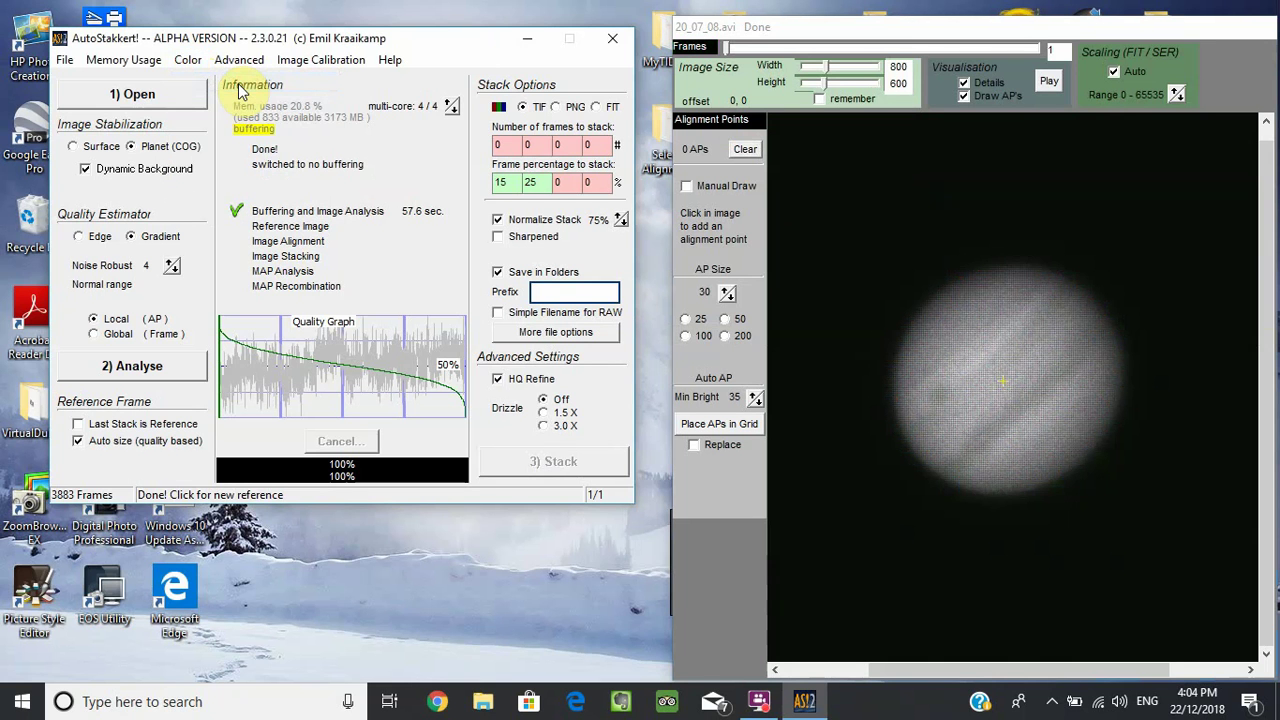
{"action": "left_click", "coordinate": [905, 337]}
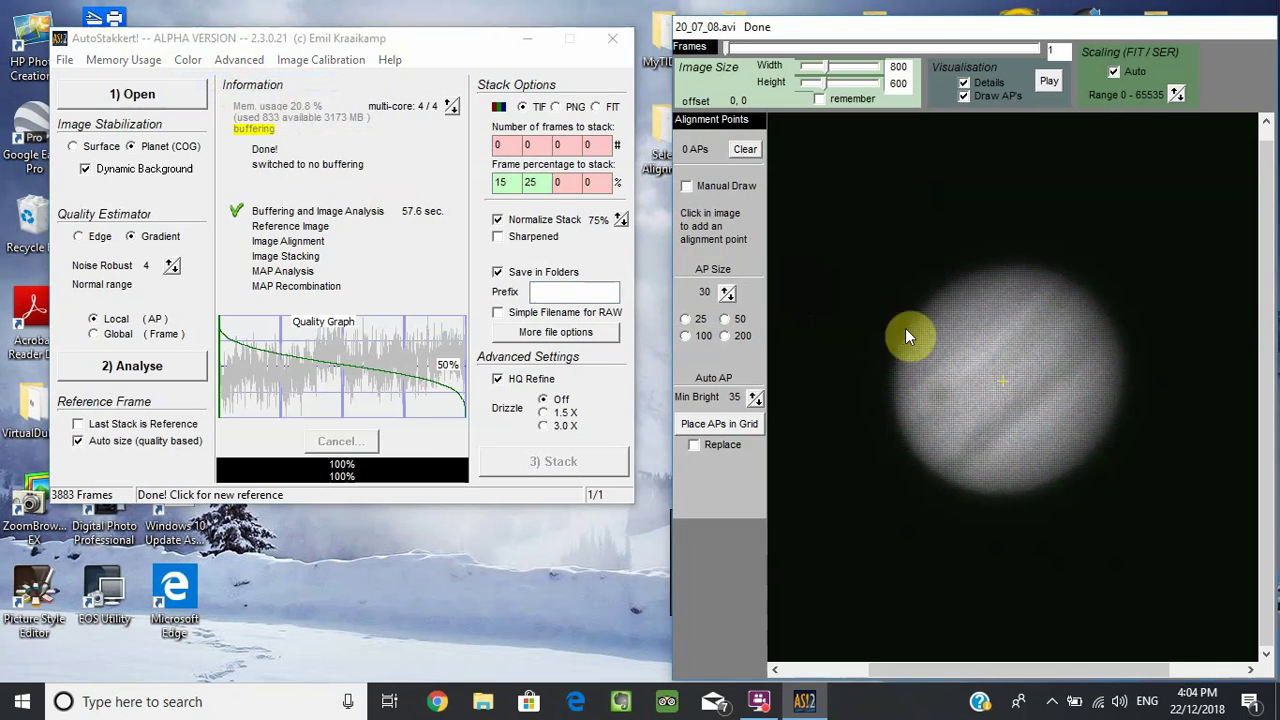
{"action": "left_click", "coordinate": [203, 62]}
{"action": "left_click", "coordinate": [211, 112]}
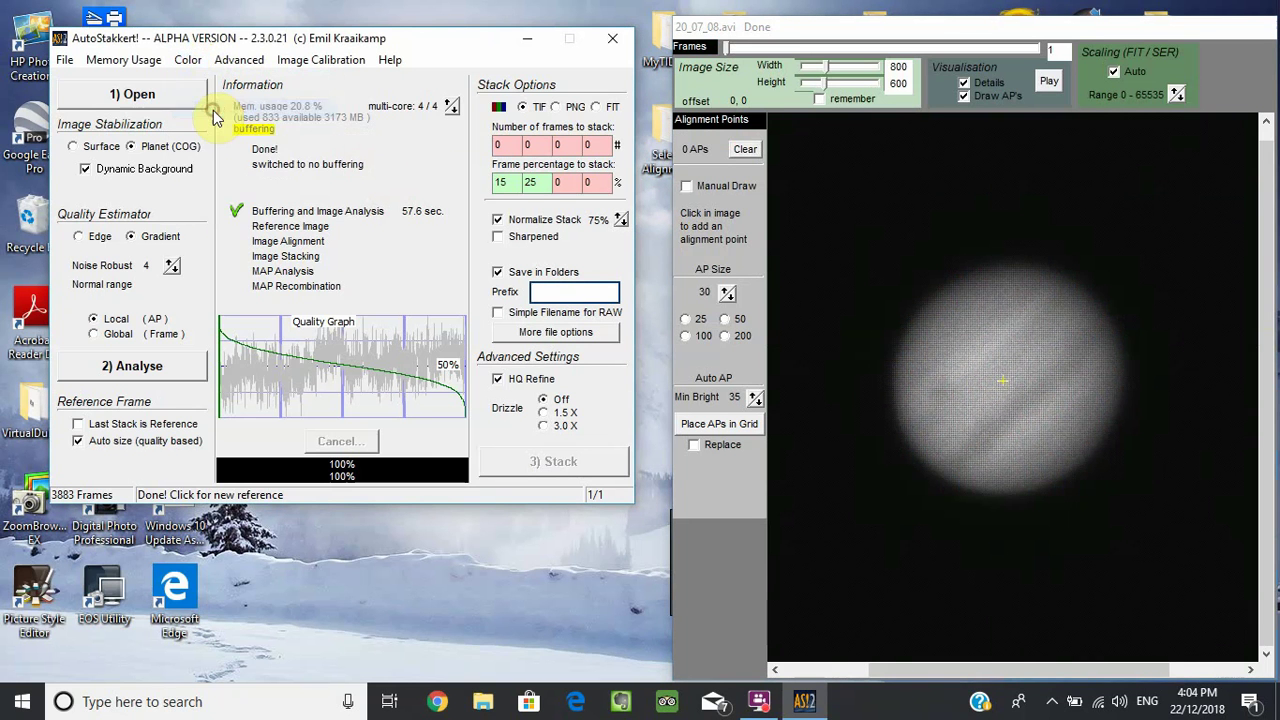
{"action": "left_click", "coordinate": [188, 62]}
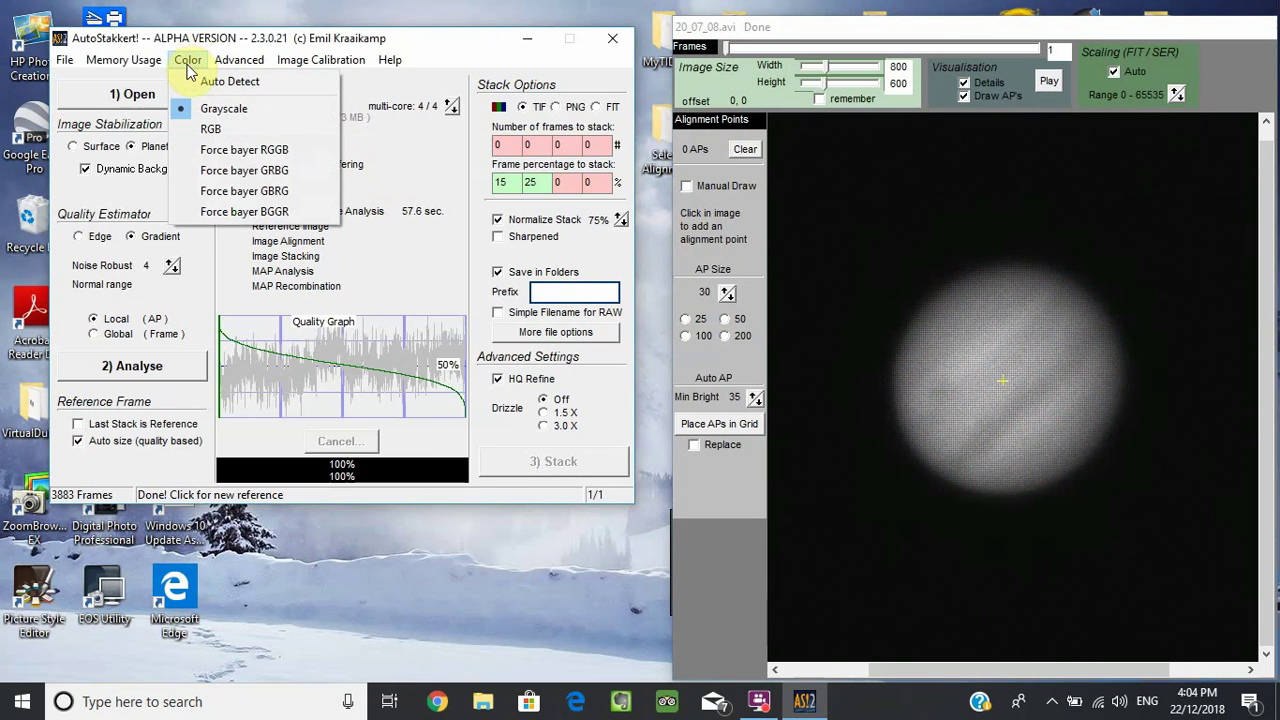
{"action": "left_click", "coordinate": [210, 128]}
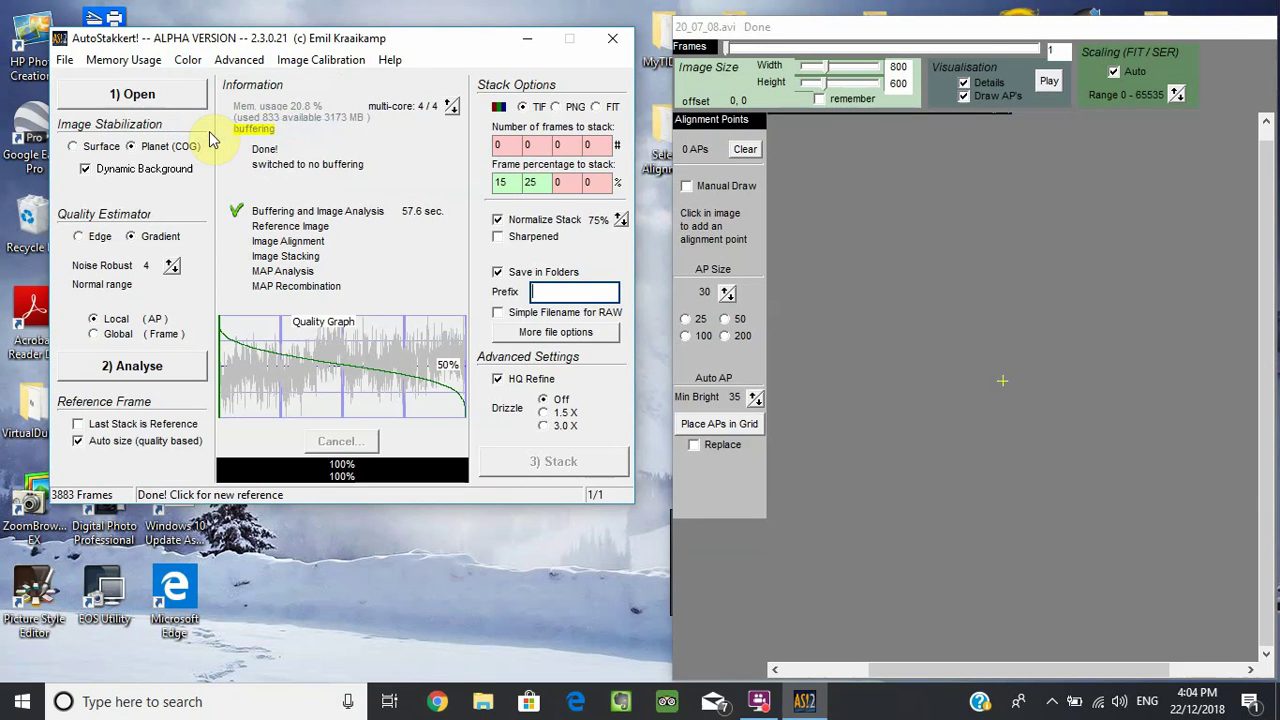
Try the Force bayer RGGB, GRBG, GBRG and BGGR colour modes in turn on the Jupiter frame.
{"action": "left_click", "coordinate": [188, 61]}
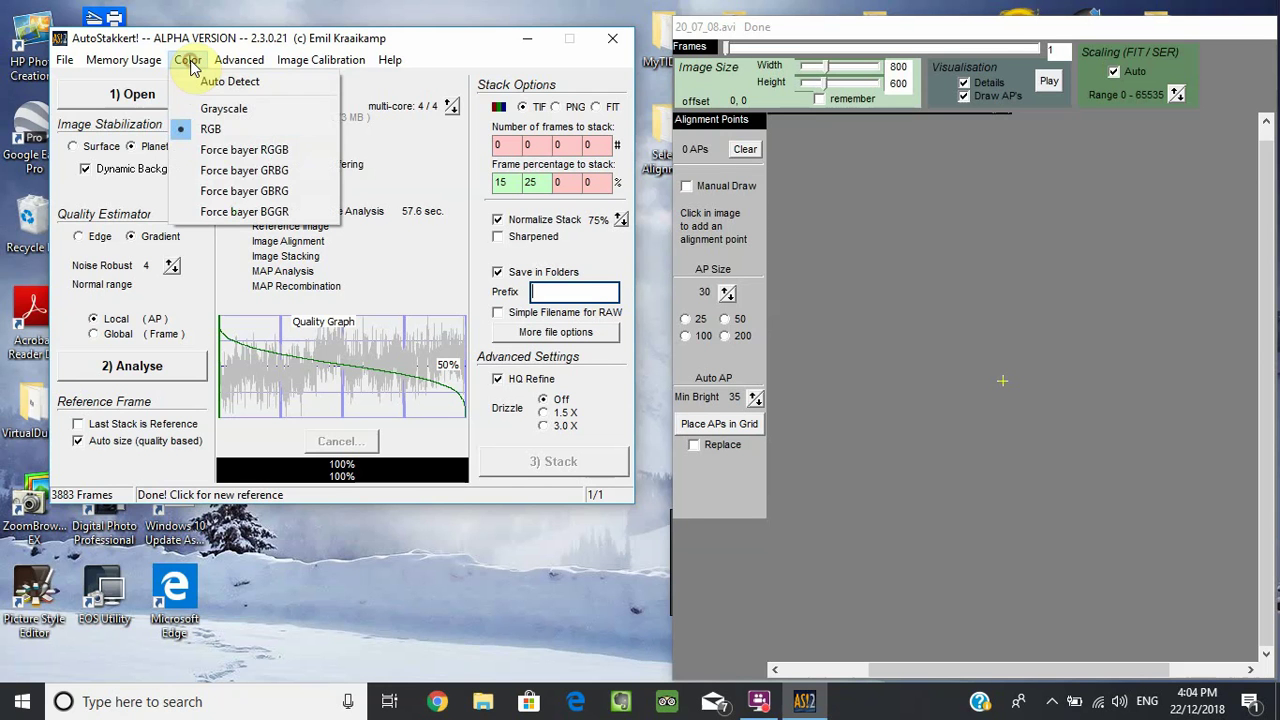
{"action": "left_click", "coordinate": [214, 150]}
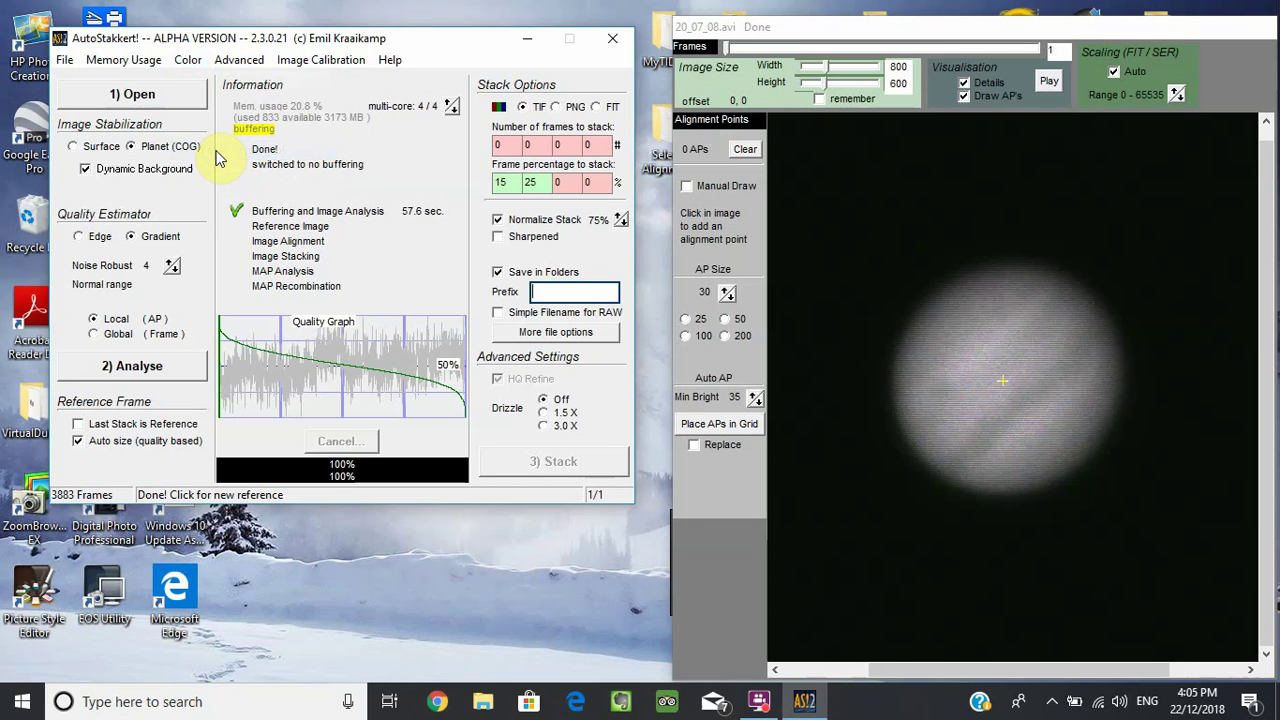
{"action": "left_click", "coordinate": [188, 61]}
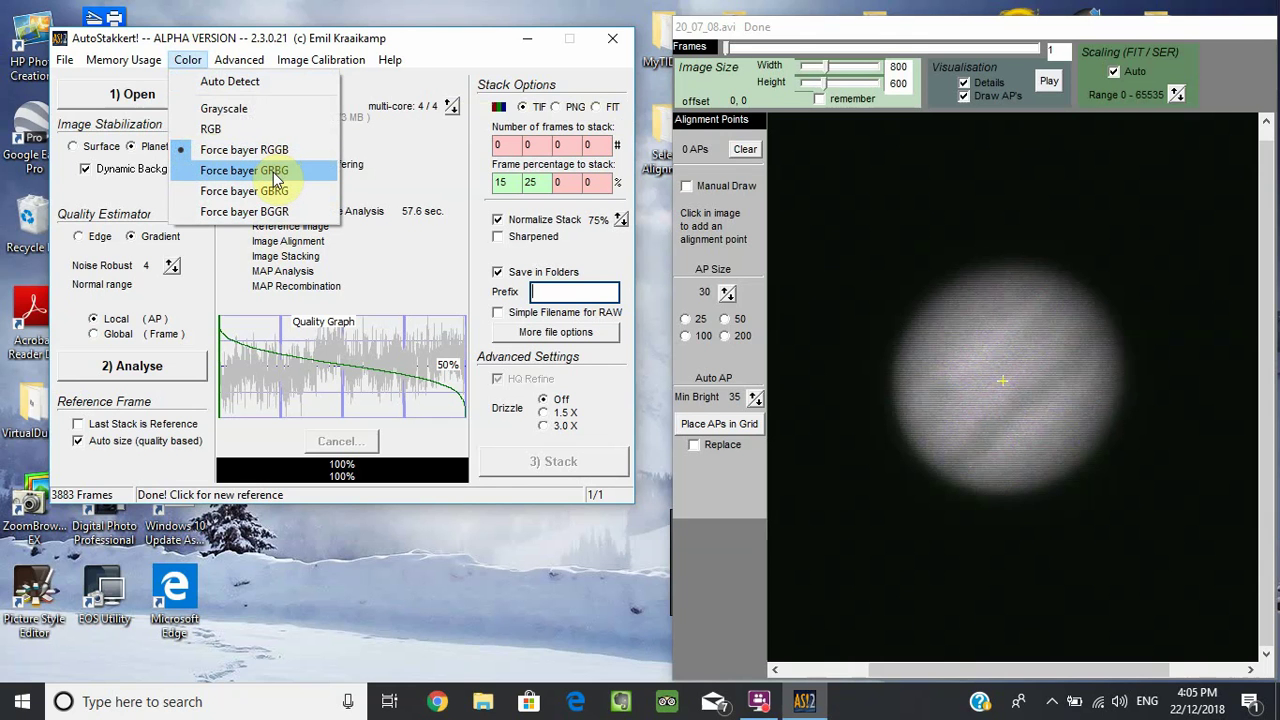
{"action": "left_click", "coordinate": [276, 176]}
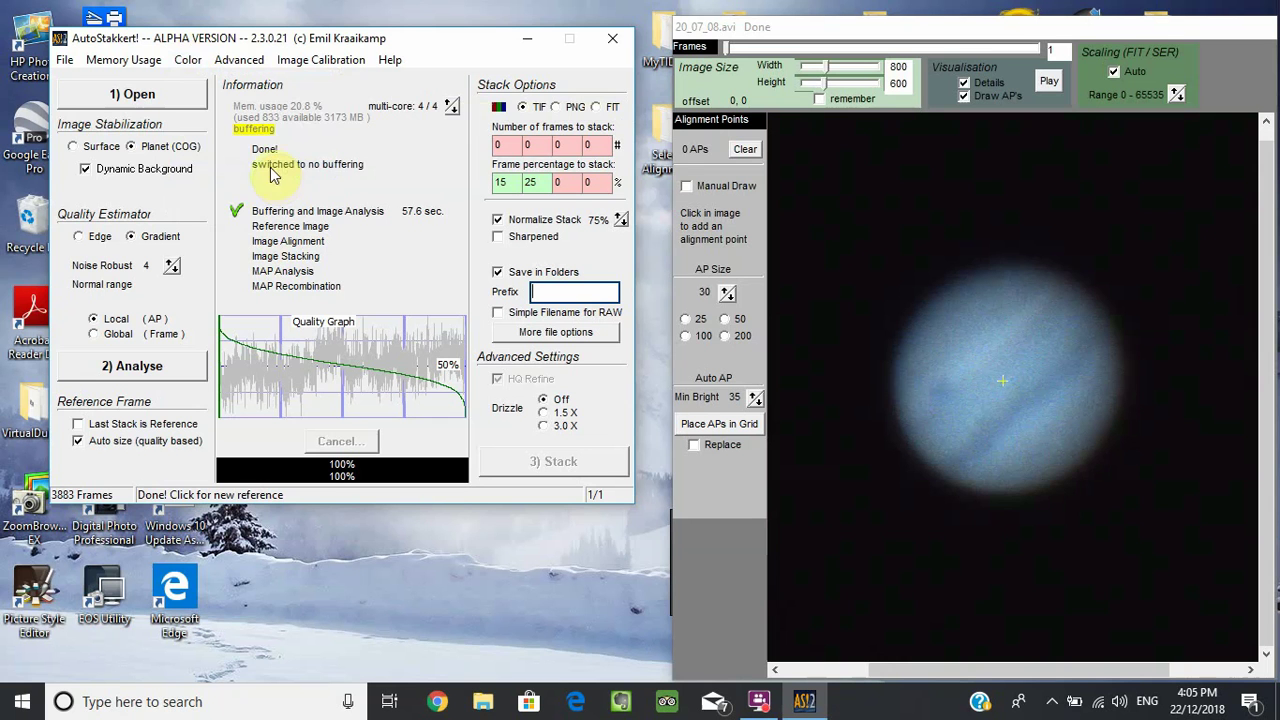
{"action": "left_click", "coordinate": [187, 60]}
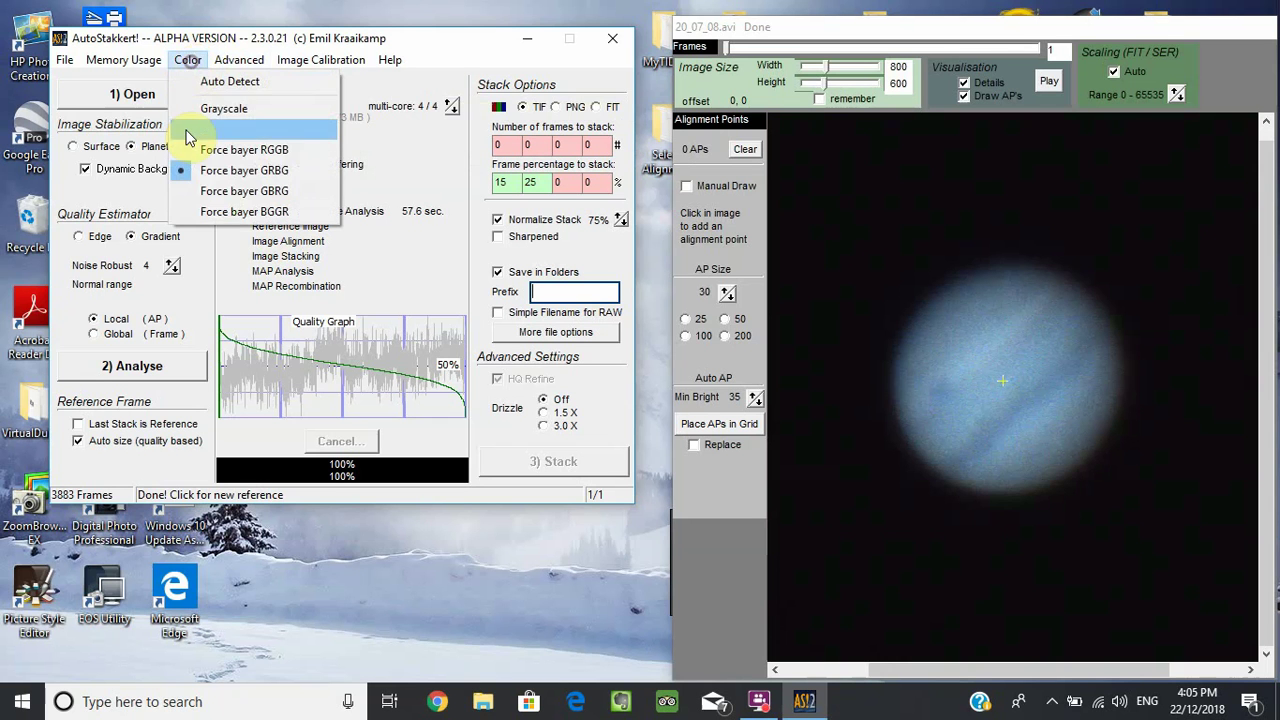
{"action": "left_click", "coordinate": [233, 191]}
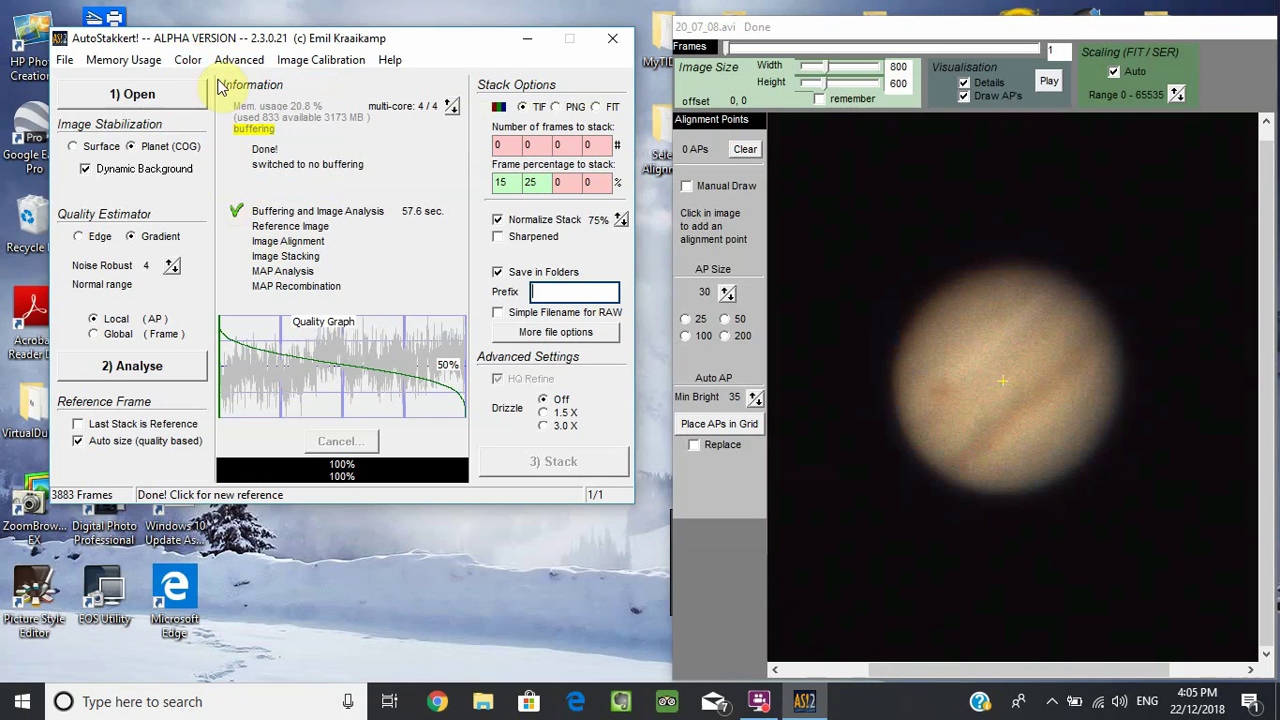
{"action": "left_click", "coordinate": [188, 59]}
{"action": "left_click", "coordinate": [208, 215]}
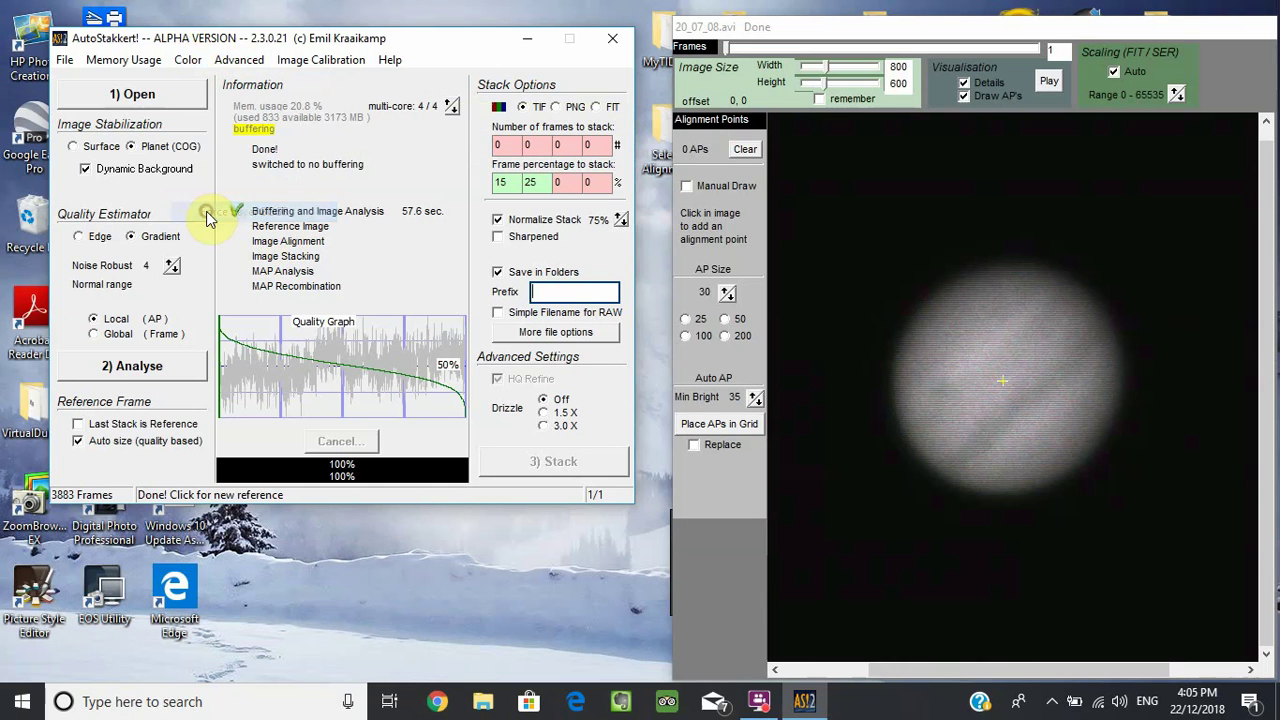
Compare Force bayer GRBG once more, set the colour mode to Force bayer GBRG, and check the planet's colour and the selected mode.
{"action": "left_click", "coordinate": [189, 61]}
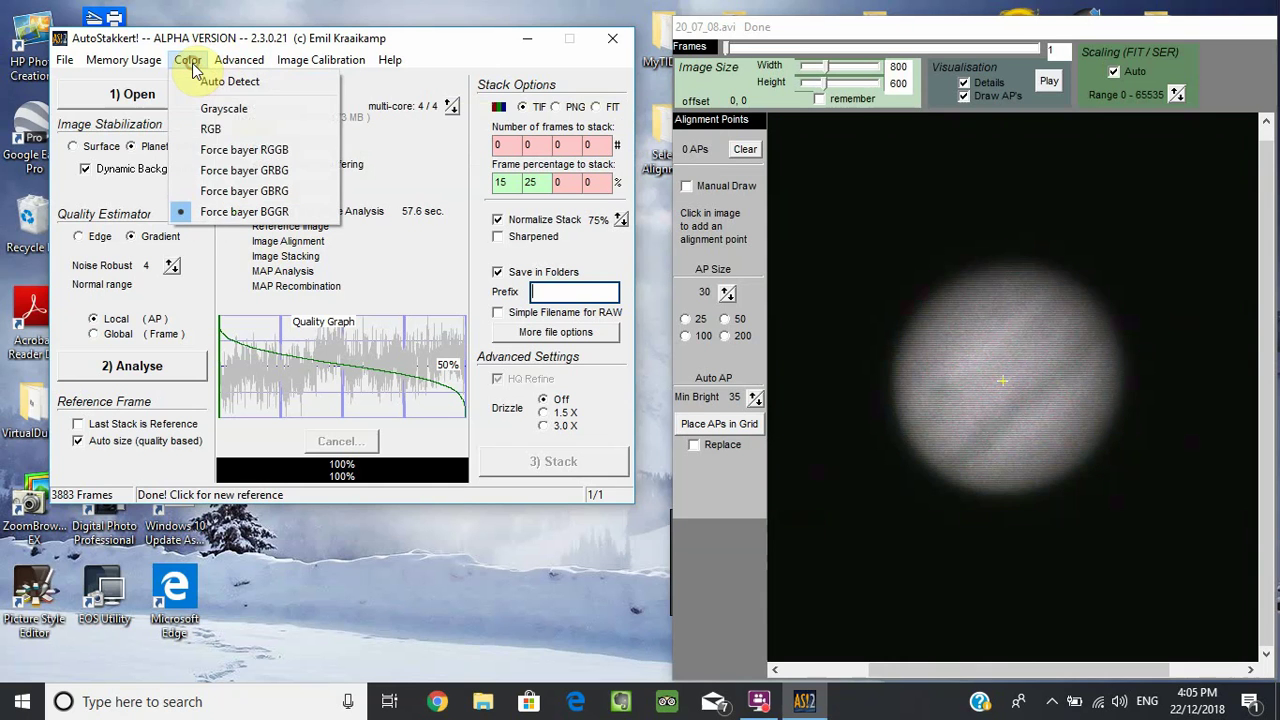
{"action": "left_click", "coordinate": [203, 172]}
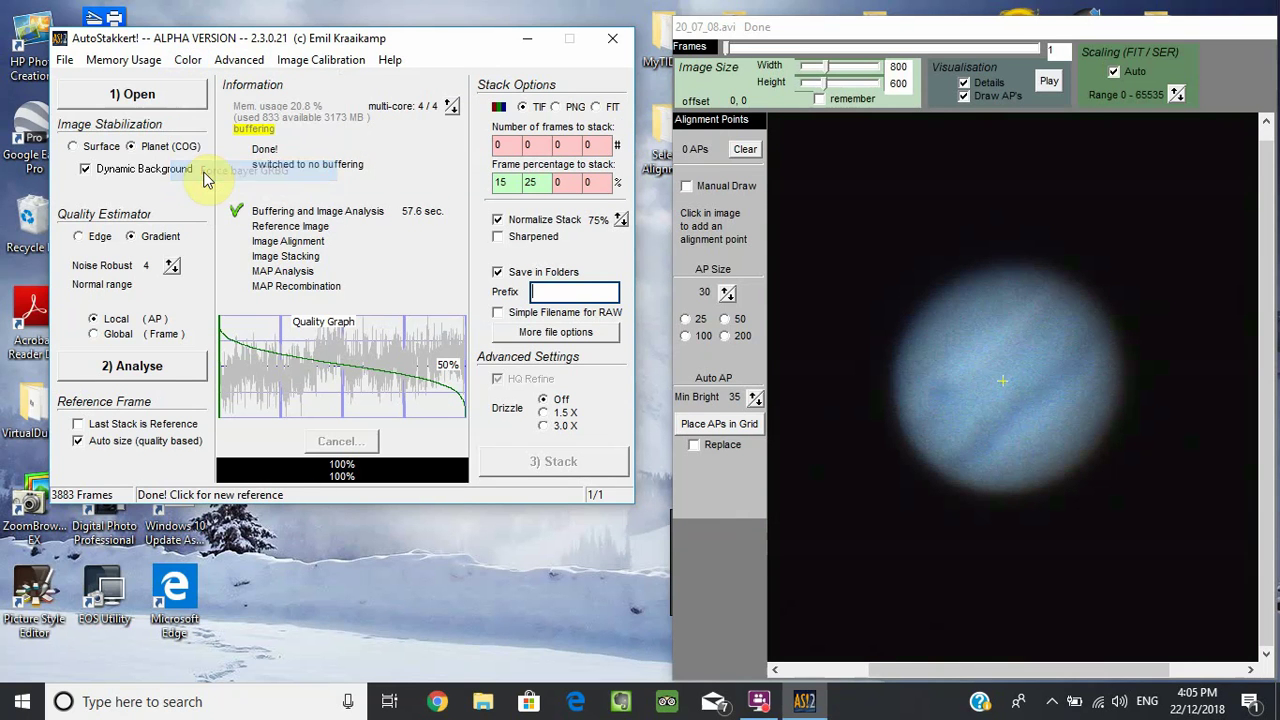
{"action": "left_click", "coordinate": [190, 61]}
{"action": "left_click", "coordinate": [207, 193]}
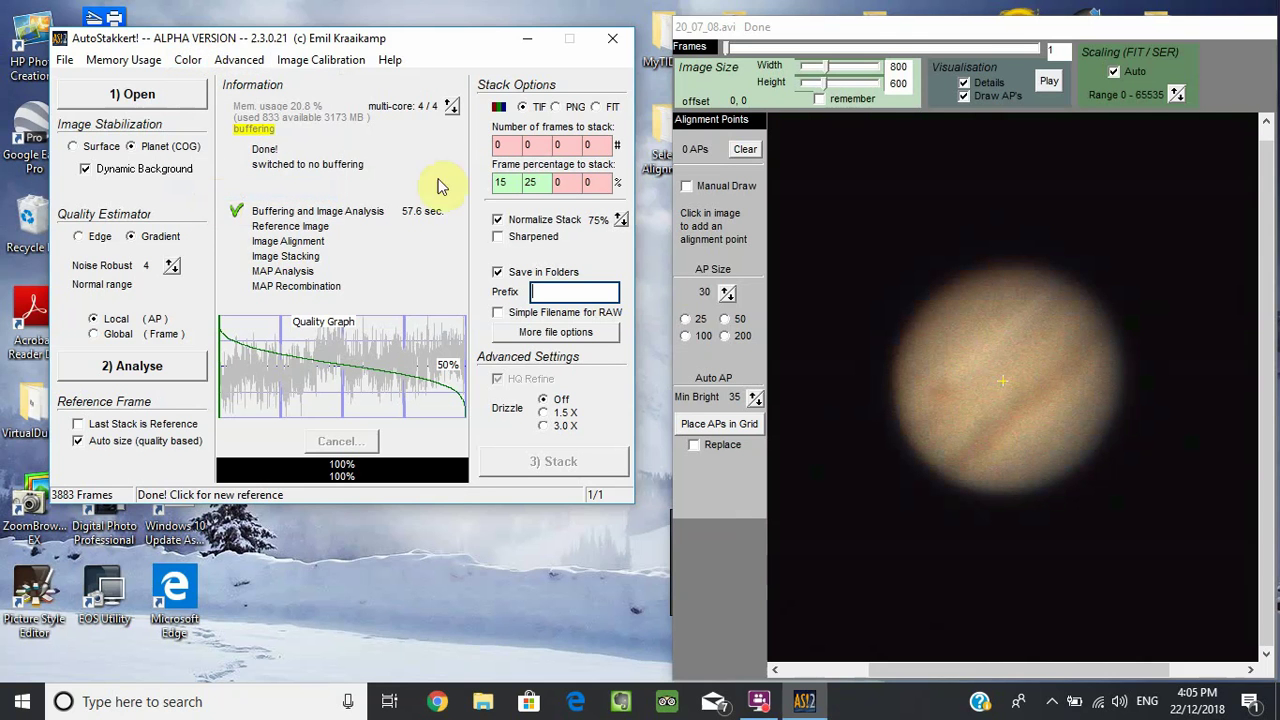
{"action": "left_click", "coordinate": [1108, 289]}
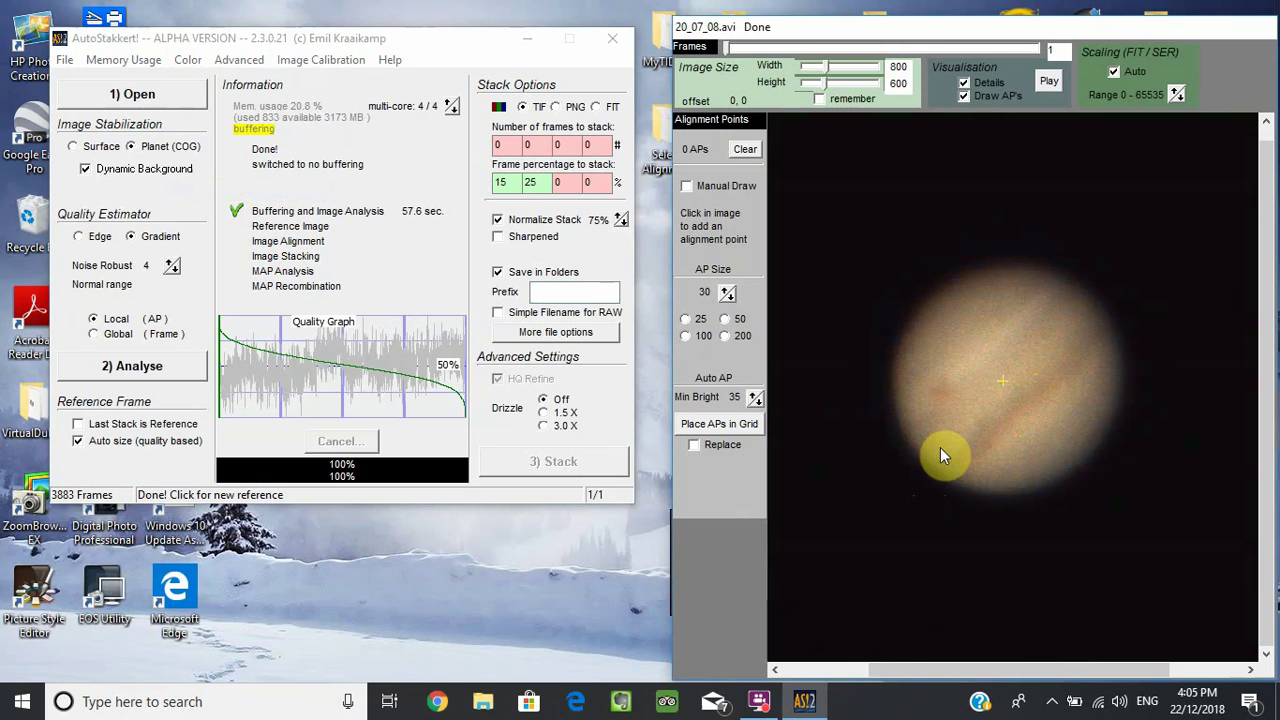
{"action": "left_click", "coordinate": [187, 60]}
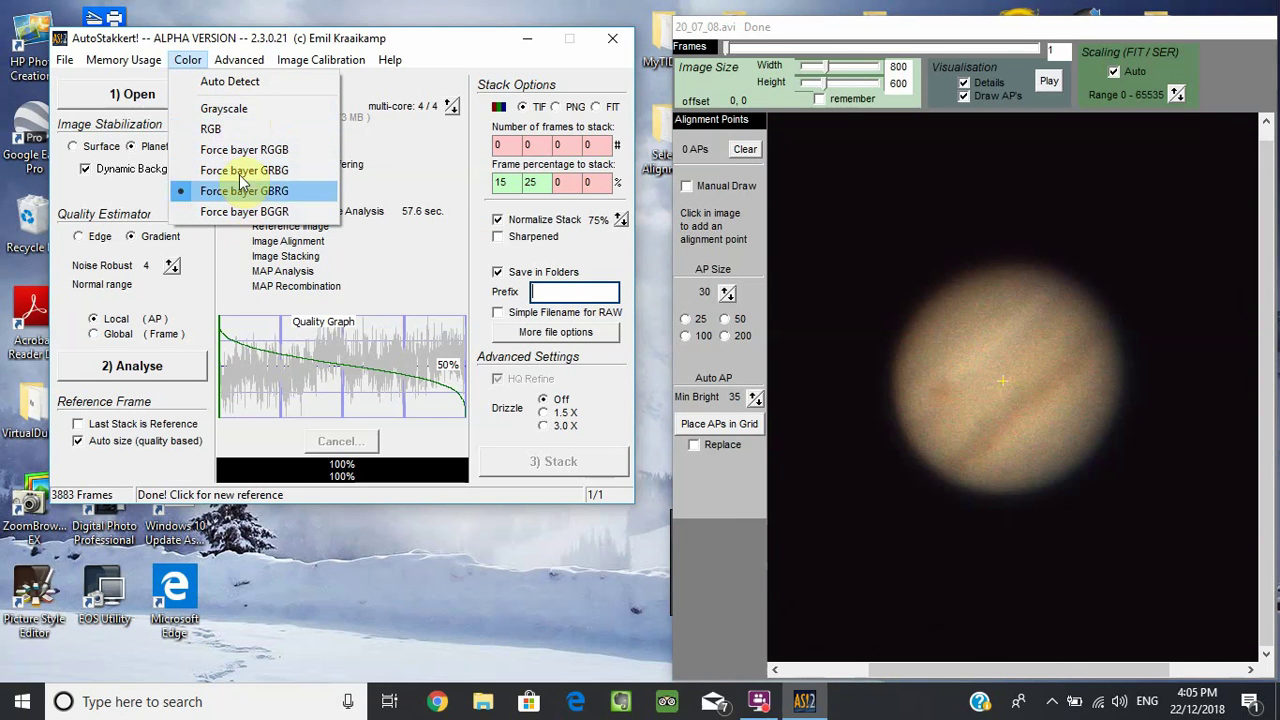
{"action": "left_click", "coordinate": [470, 61]}
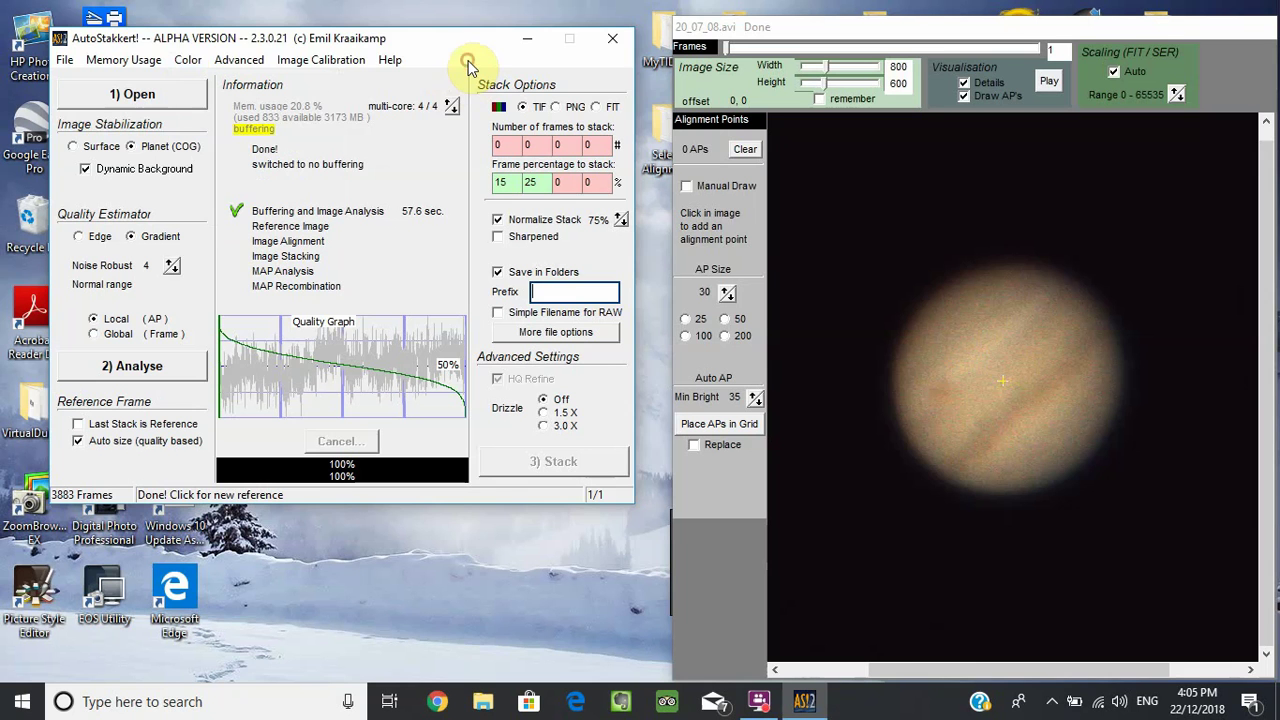
Place size-30 alignment points in a grid over Jupiter and start stacking the frames.
{"action": "left_click", "coordinate": [716, 426]}
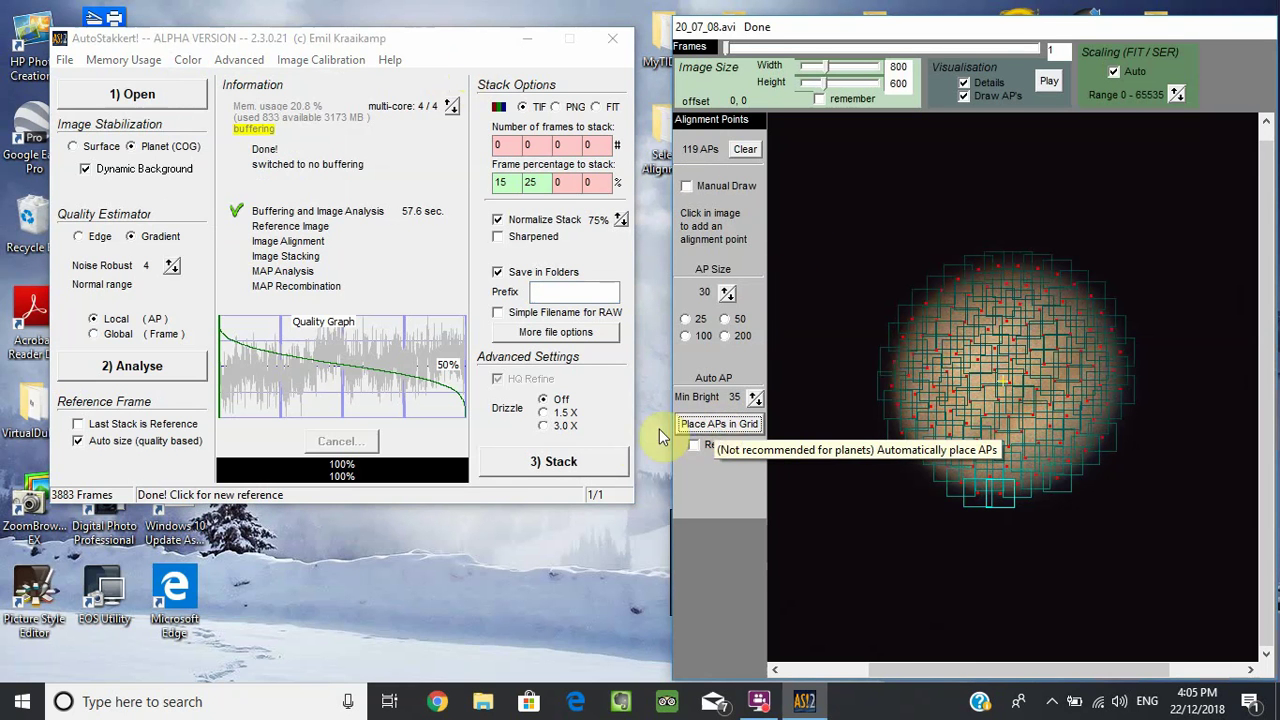
{"action": "left_click", "coordinate": [576, 468]}
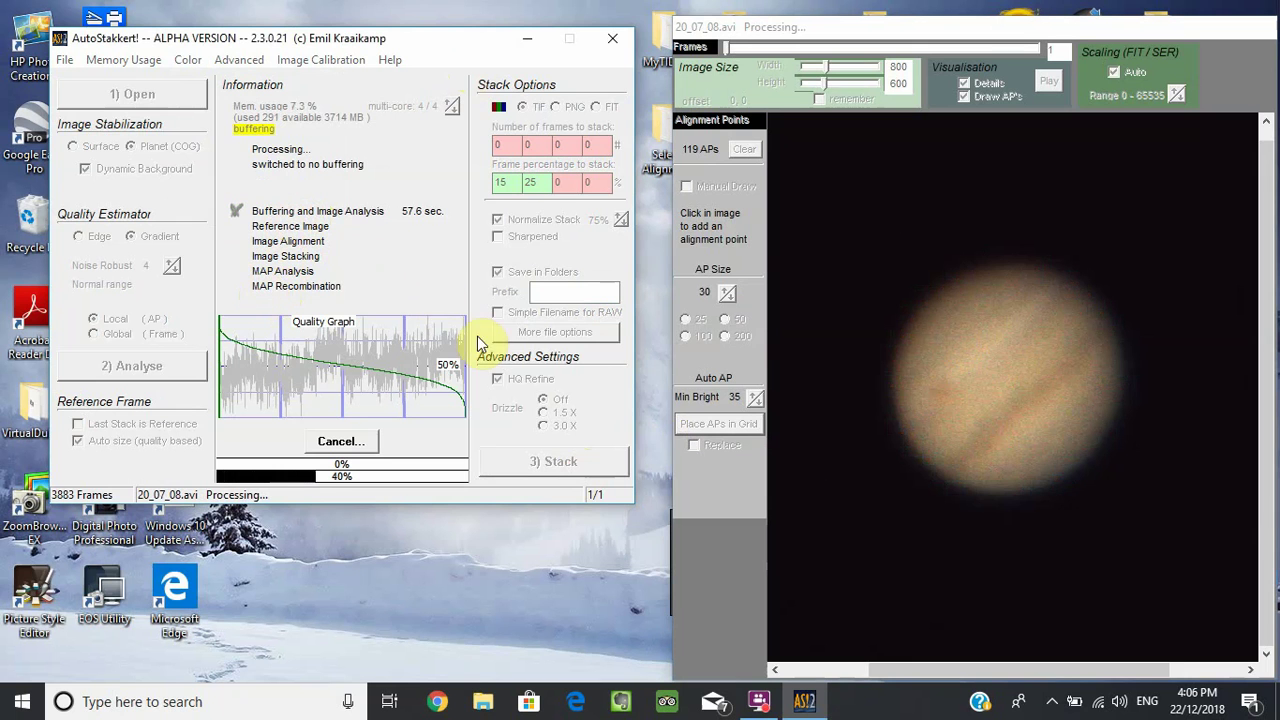
{"action": "left_click", "coordinate": [765, 703]}
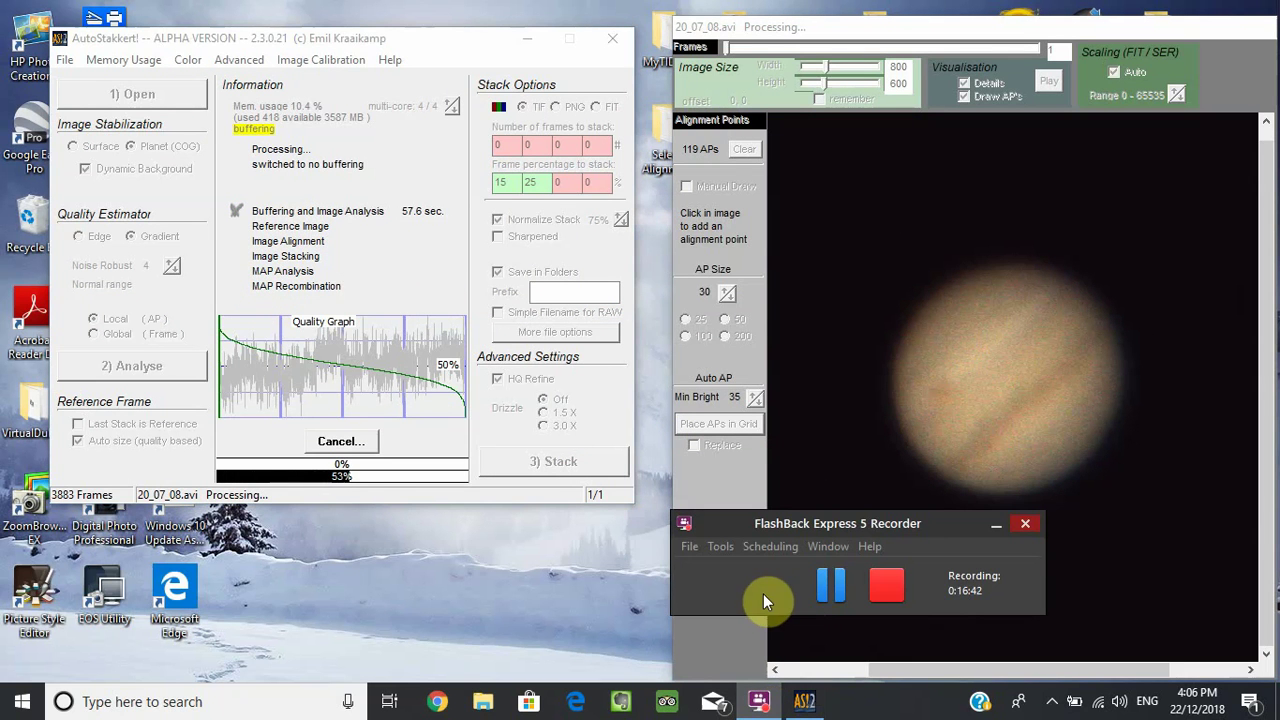
{"action": "left_click", "coordinate": [822, 588]}
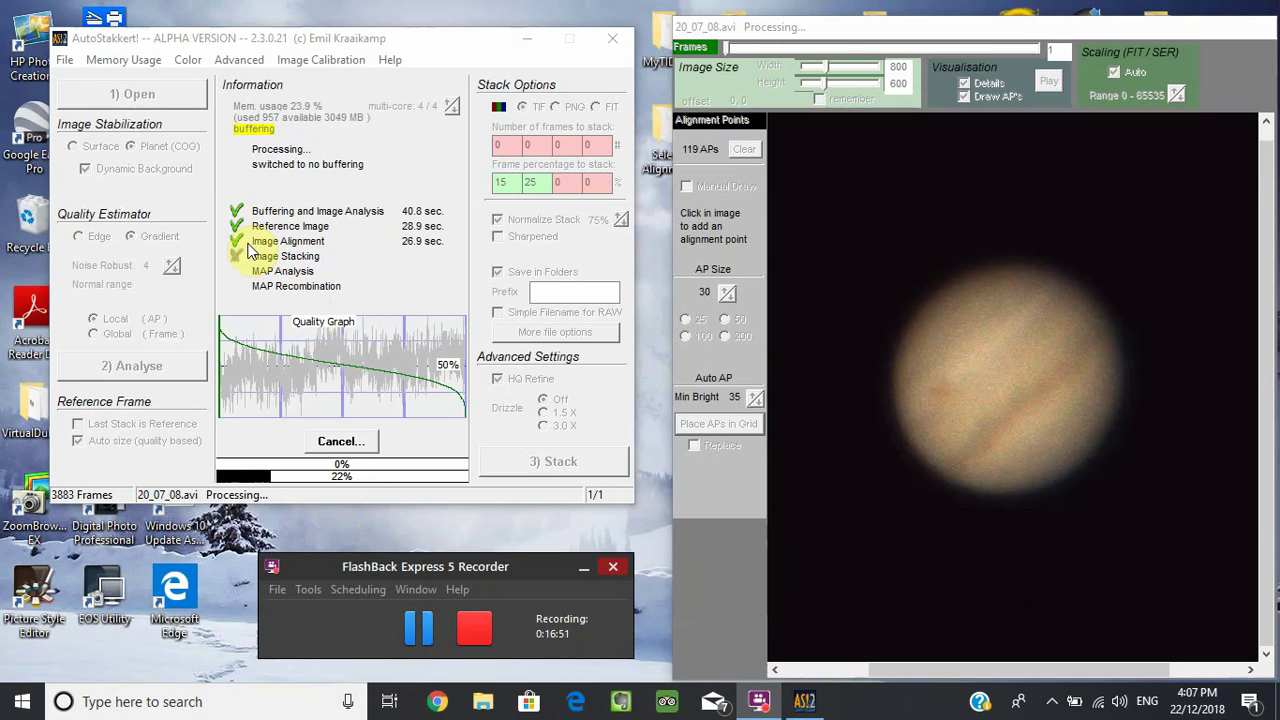
{"action": "left_click", "coordinate": [328, 251]}
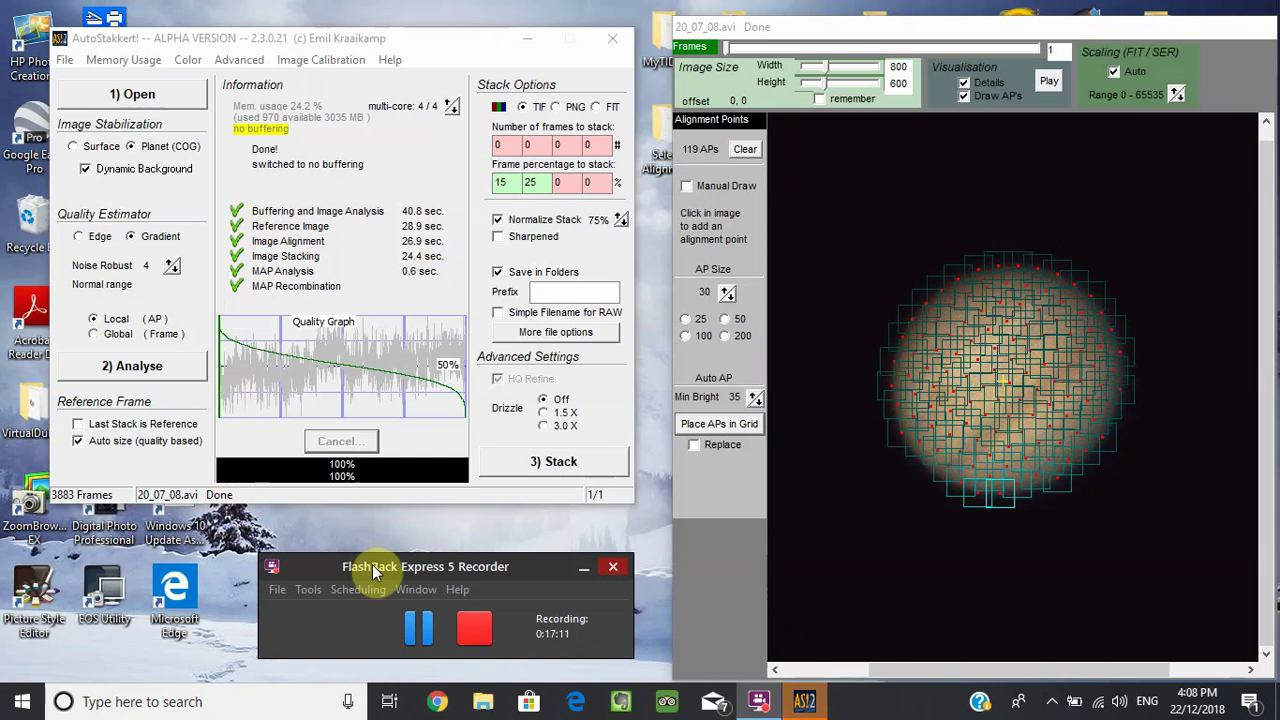
{"action": "left_click_drag", "start_coordinate": [374, 569], "coordinate": [333, 565]}
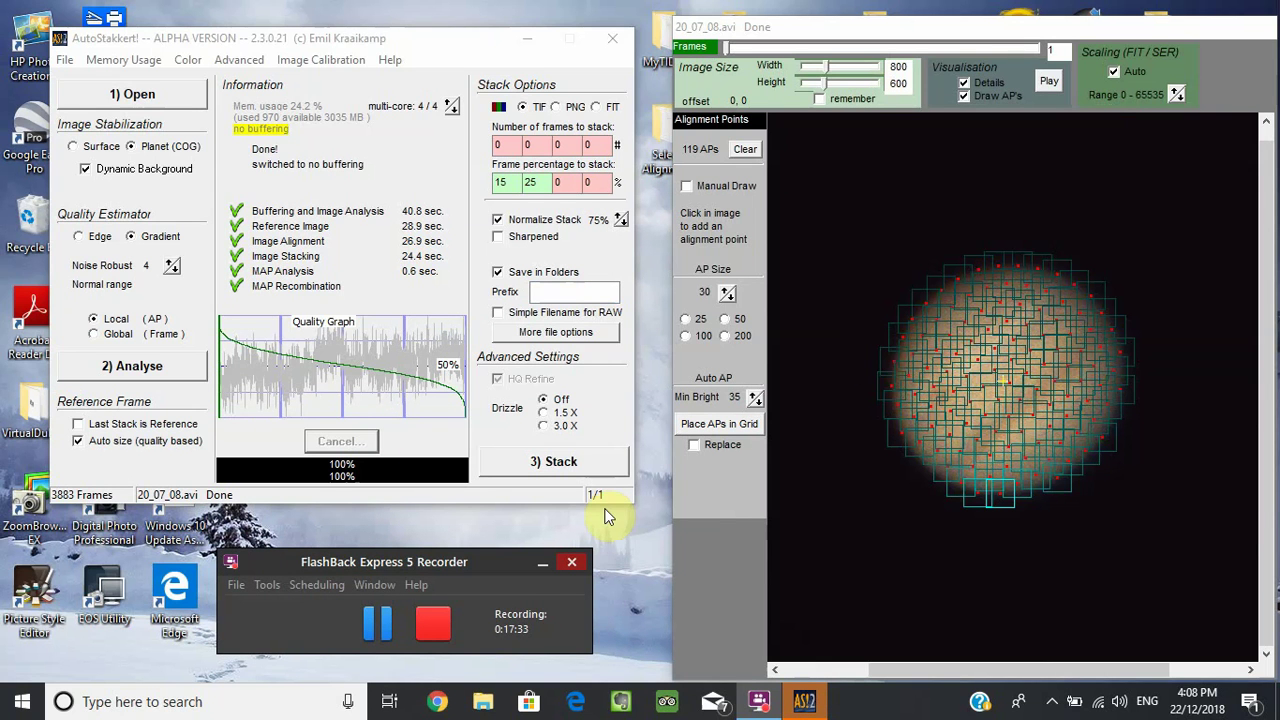
{"action": "left_click", "coordinate": [532, 48]}
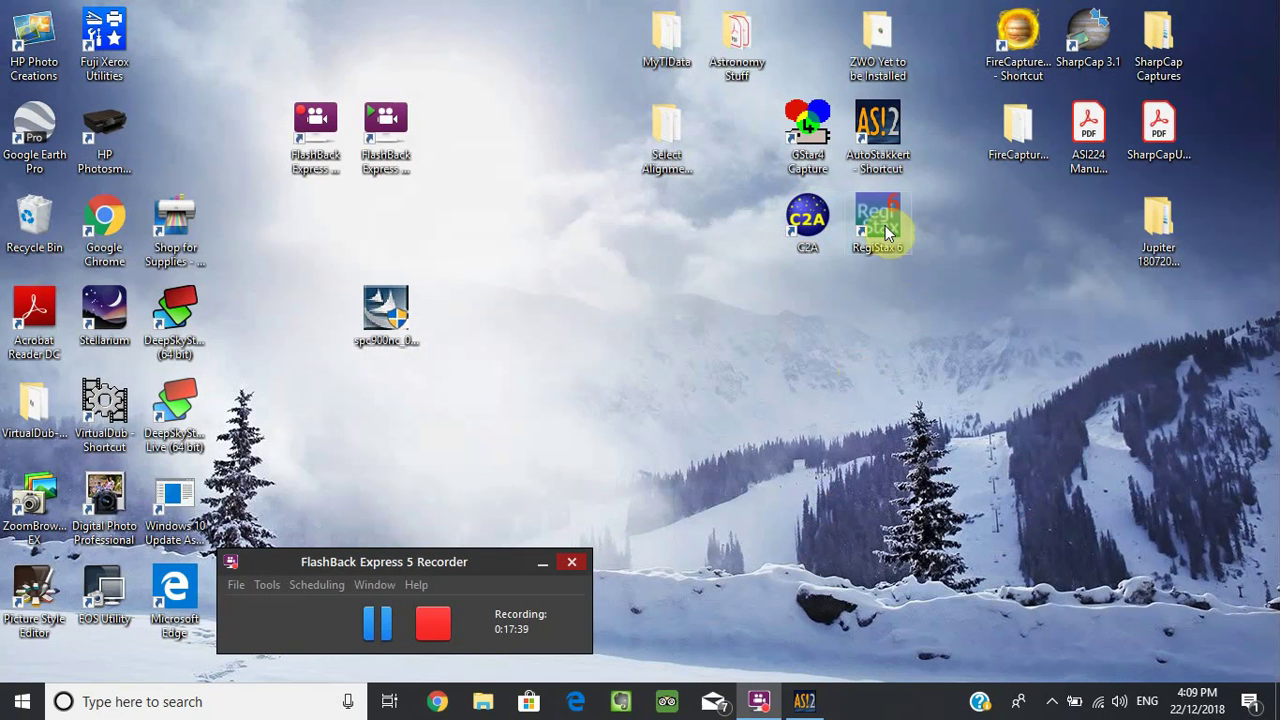
{"action": "double_click", "coordinate": [1152, 230]}
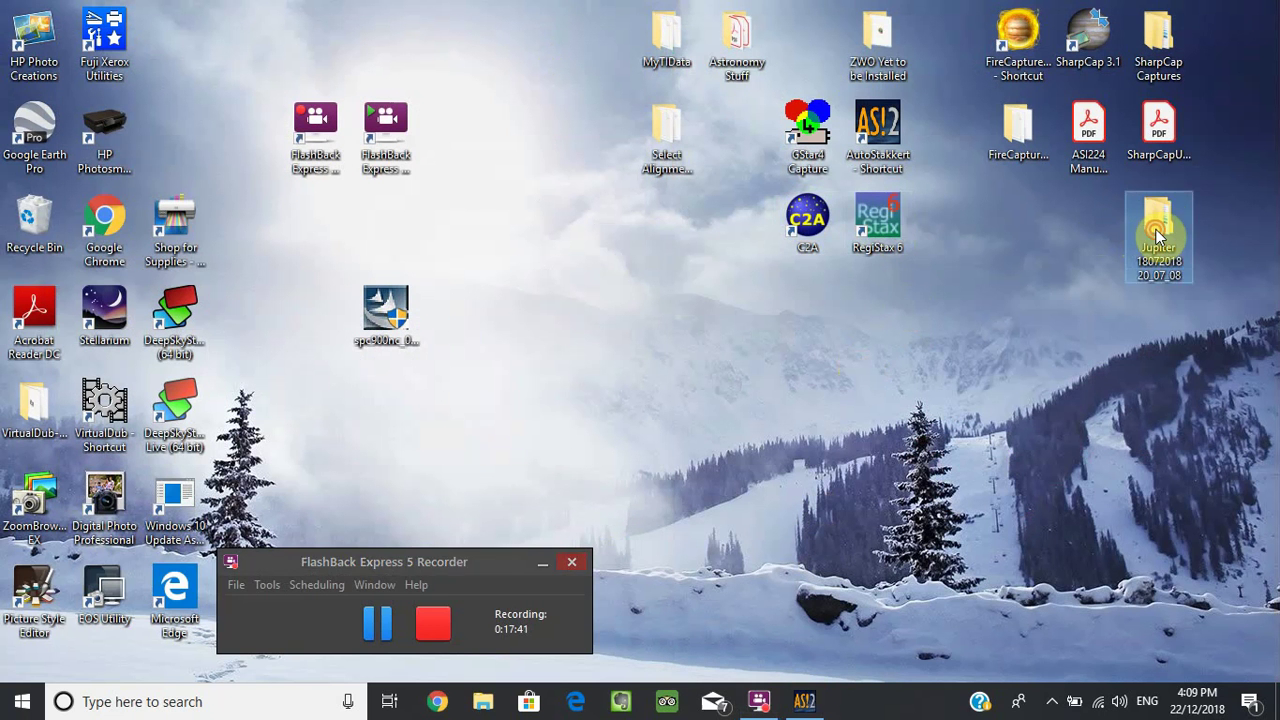
{"action": "double_click", "coordinate": [480, 360]}
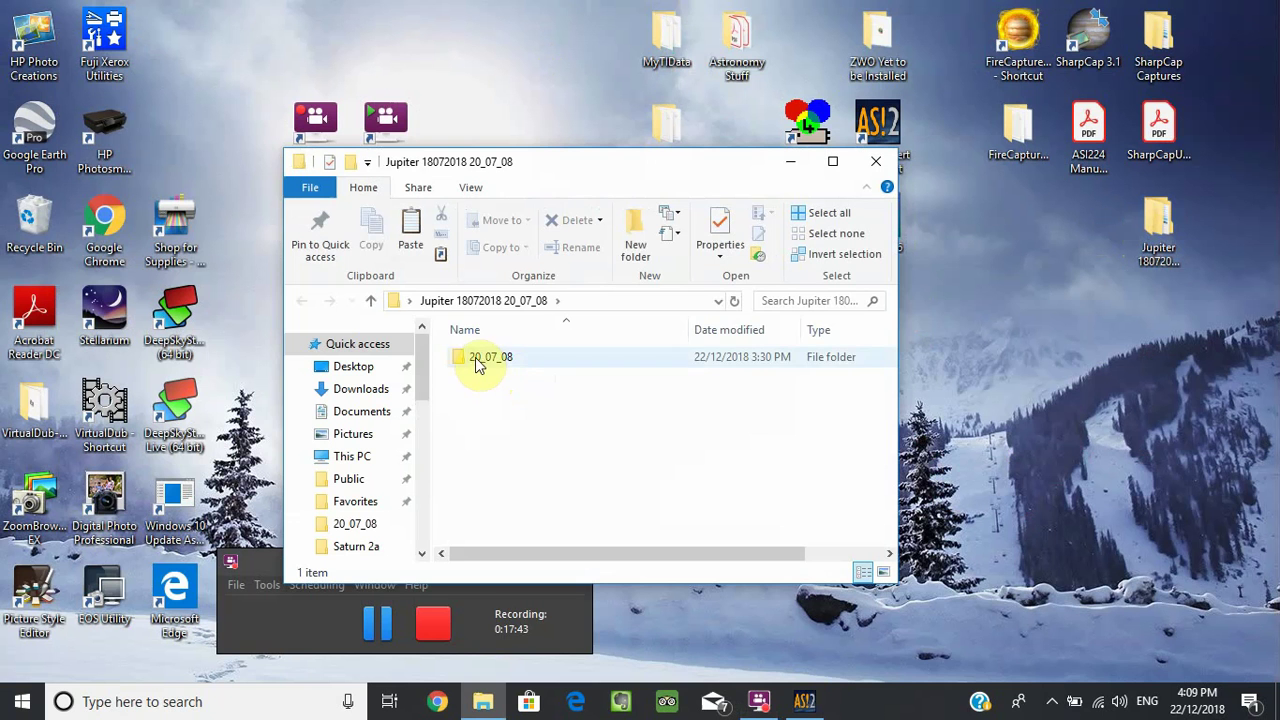
{"action": "double_click", "coordinate": [477, 358]}
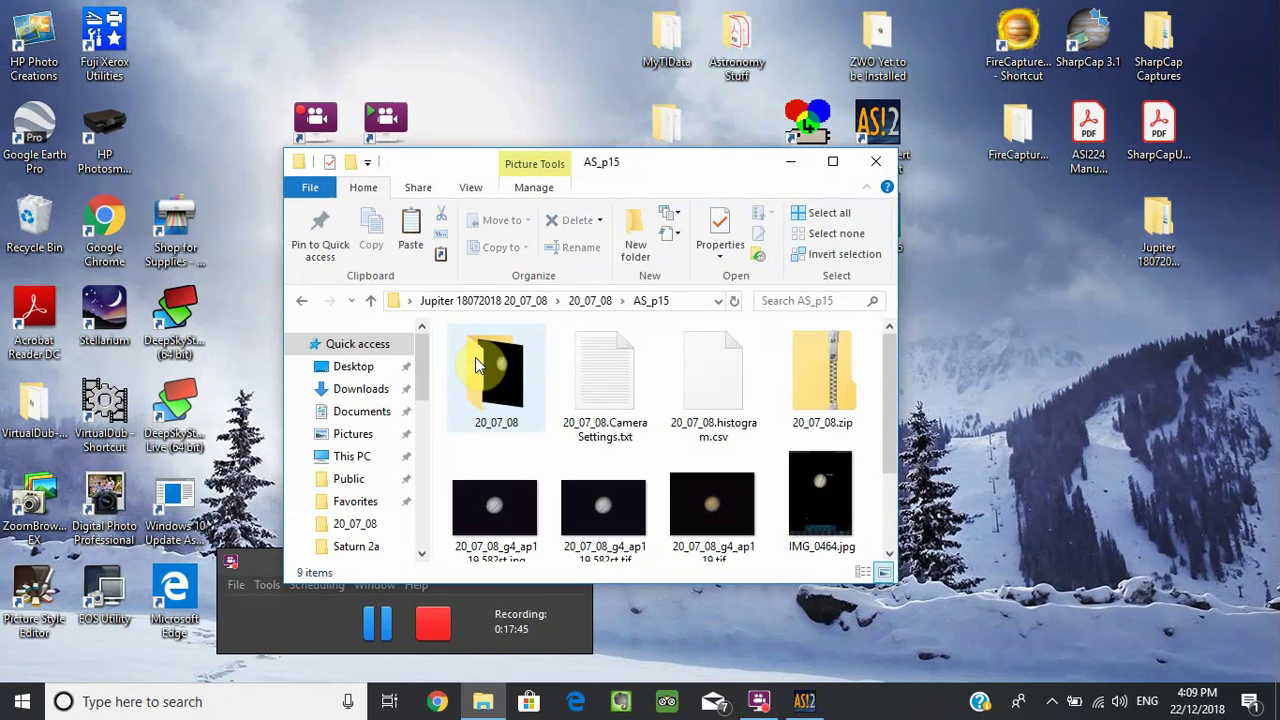
{"action": "left_click", "coordinate": [489, 365]}
{"action": "double_click", "coordinate": [489, 365]}
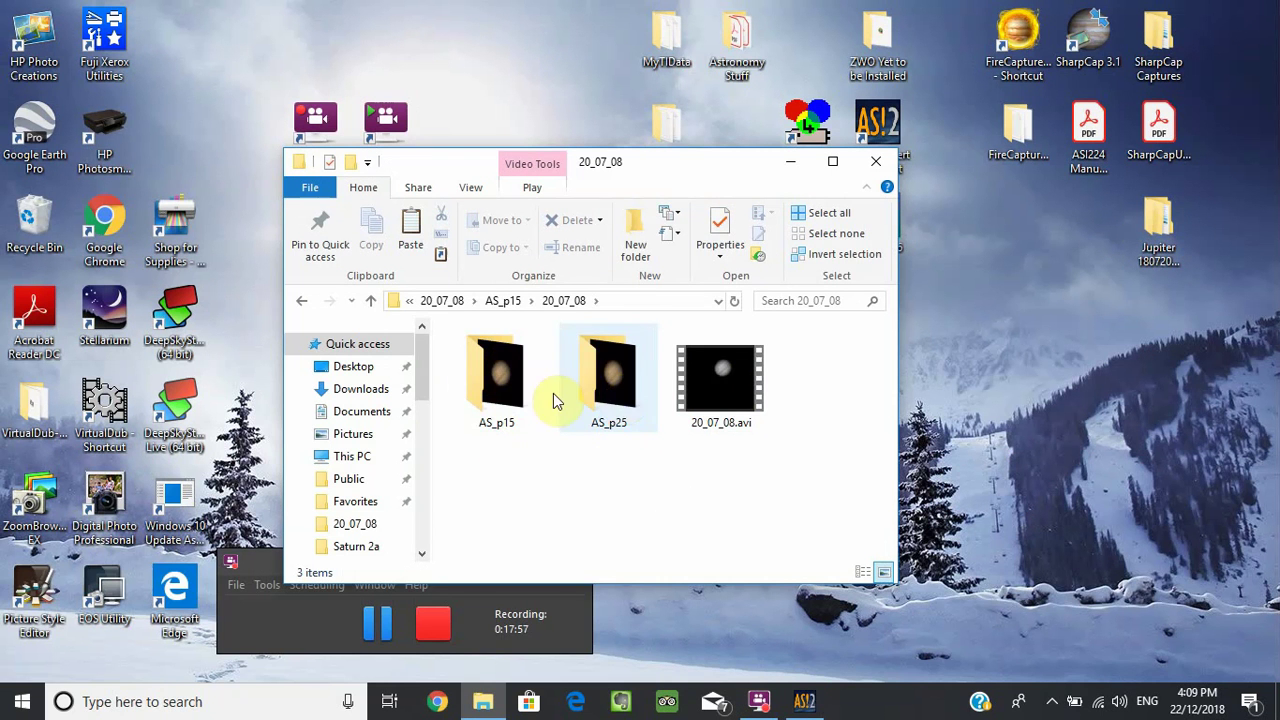
{"action": "mouse_move", "coordinate": [494, 361]}
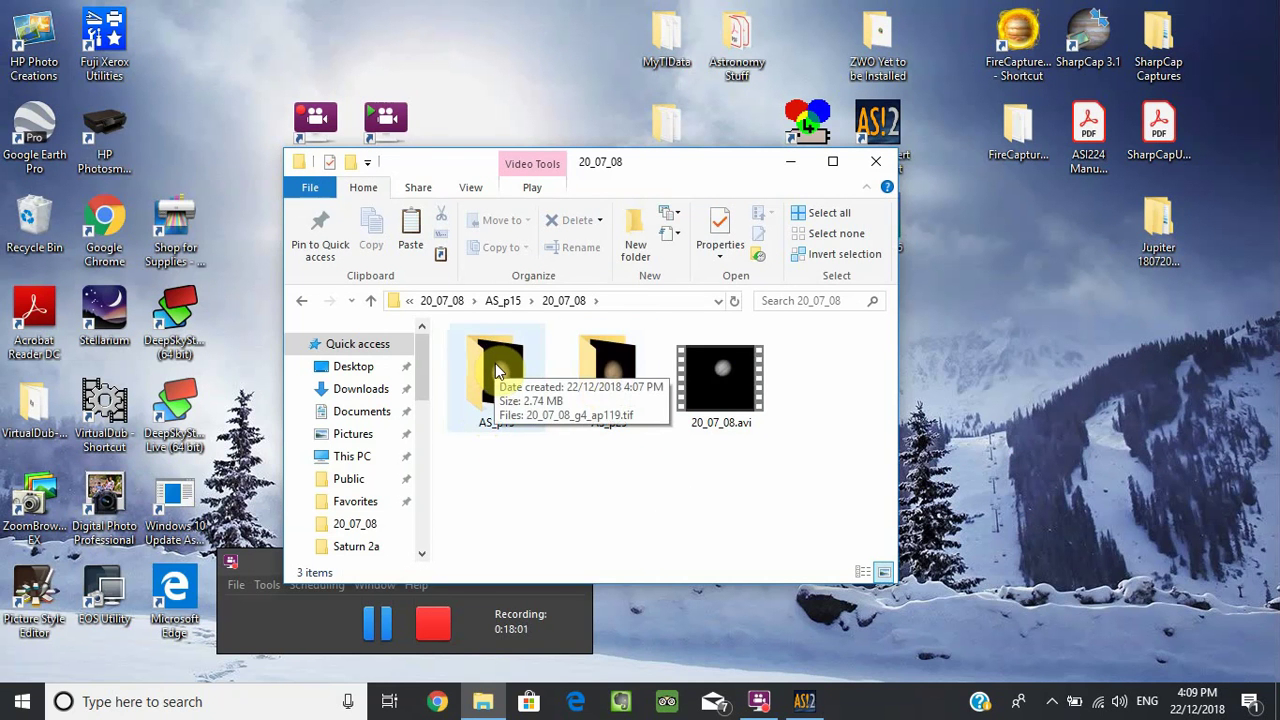
{"action": "double_click", "coordinate": [495, 363]}
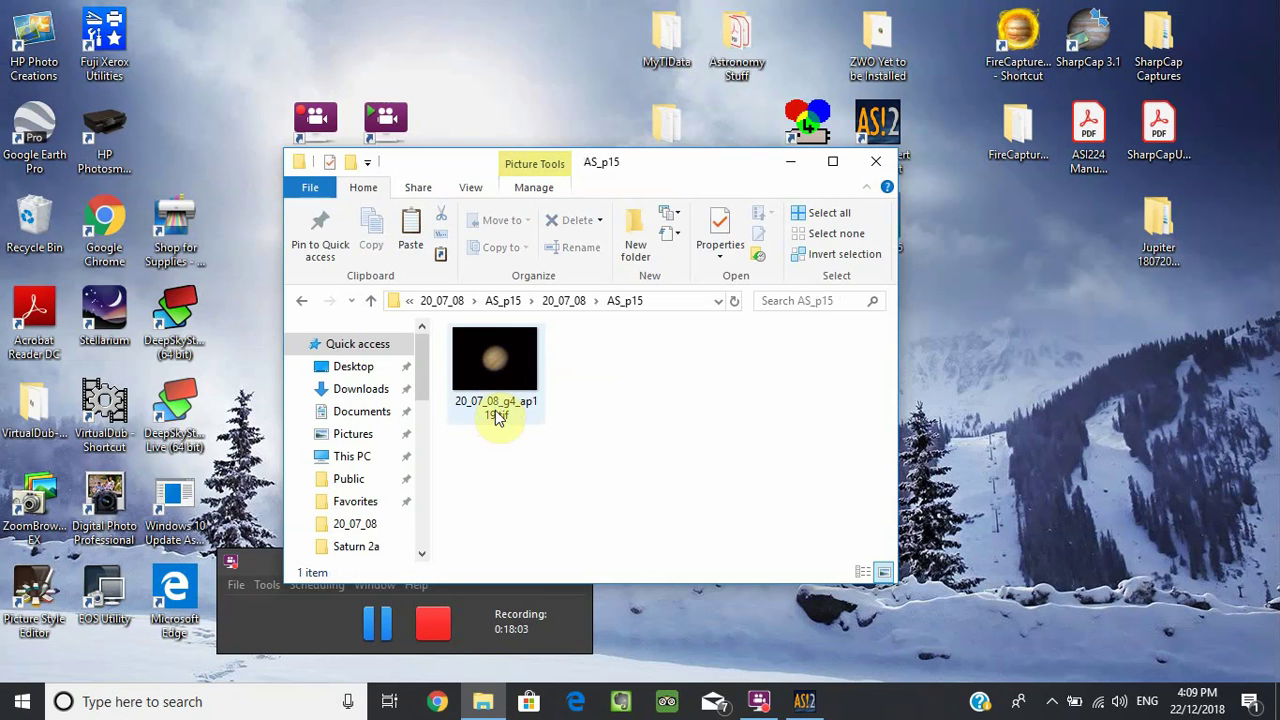
{"action": "double_click", "coordinate": [495, 370]}
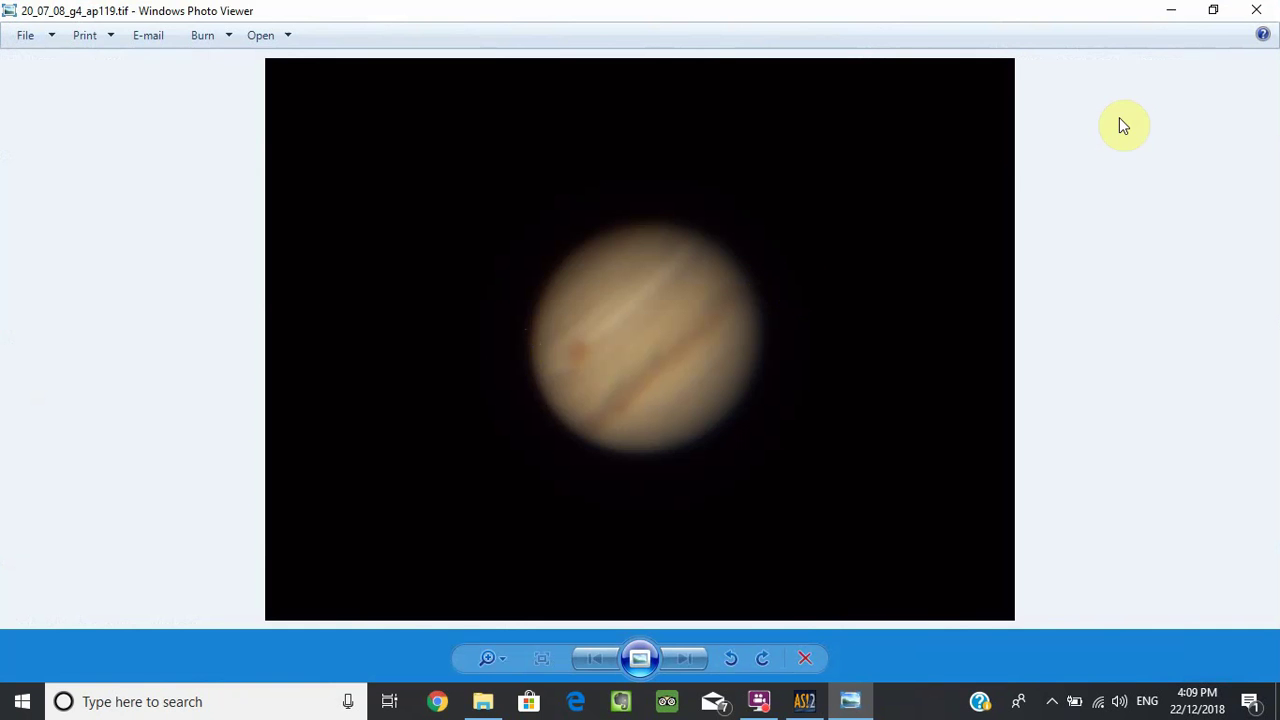
{"action": "left_click", "coordinate": [1256, 10]}
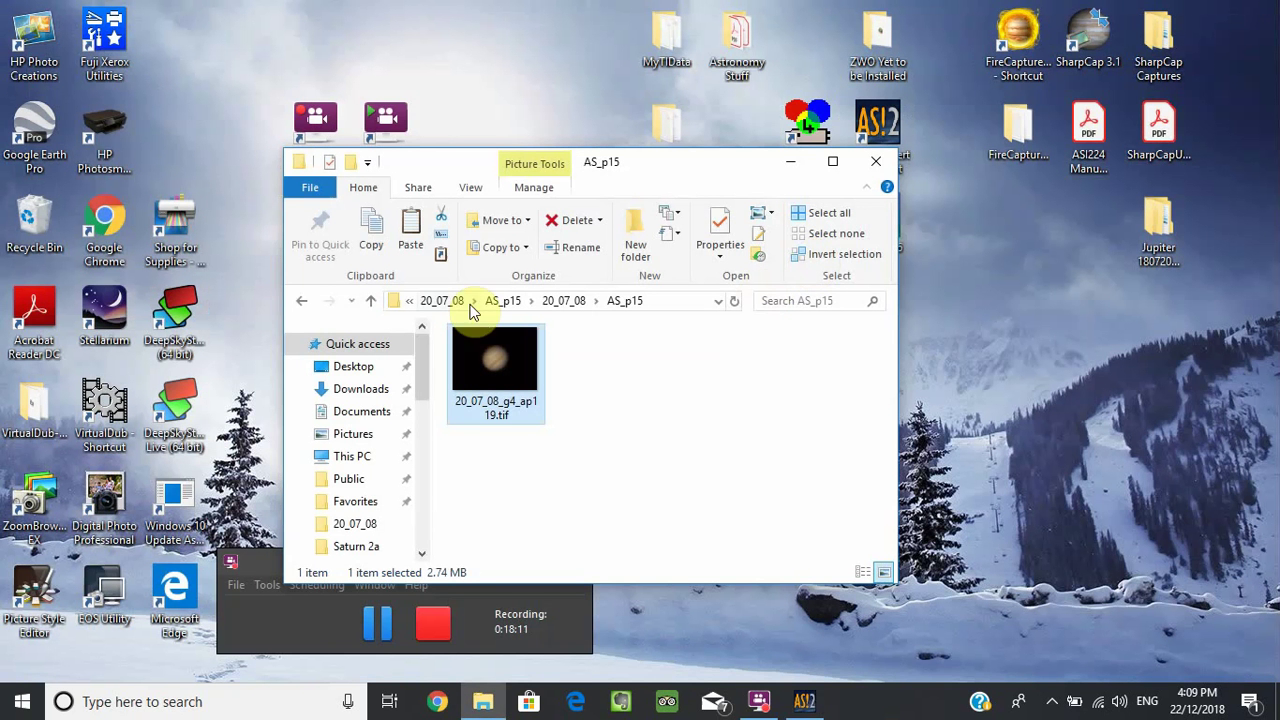
Examine the stacked Jupiter TIFF in the AS_p25 folder, and close the image and the folder window.
{"action": "left_click", "coordinate": [303, 301]}
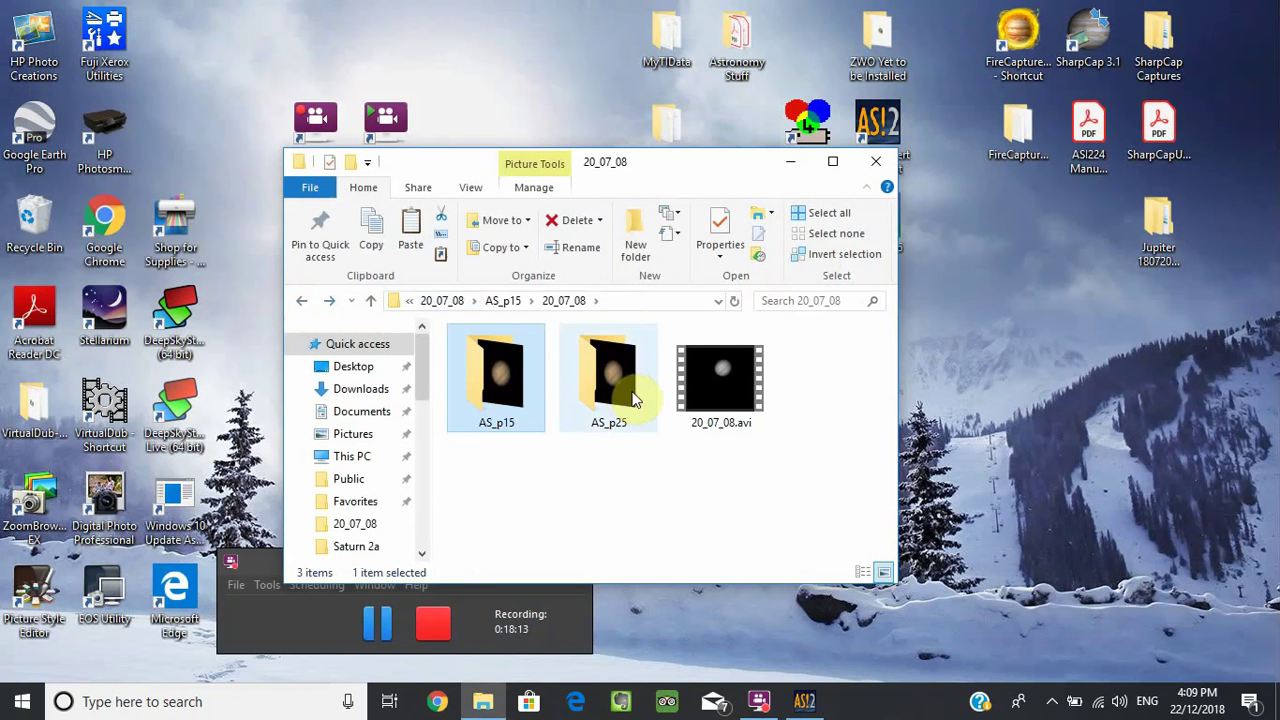
{"action": "double_click", "coordinate": [632, 398]}
{"action": "double_click", "coordinate": [502, 360]}
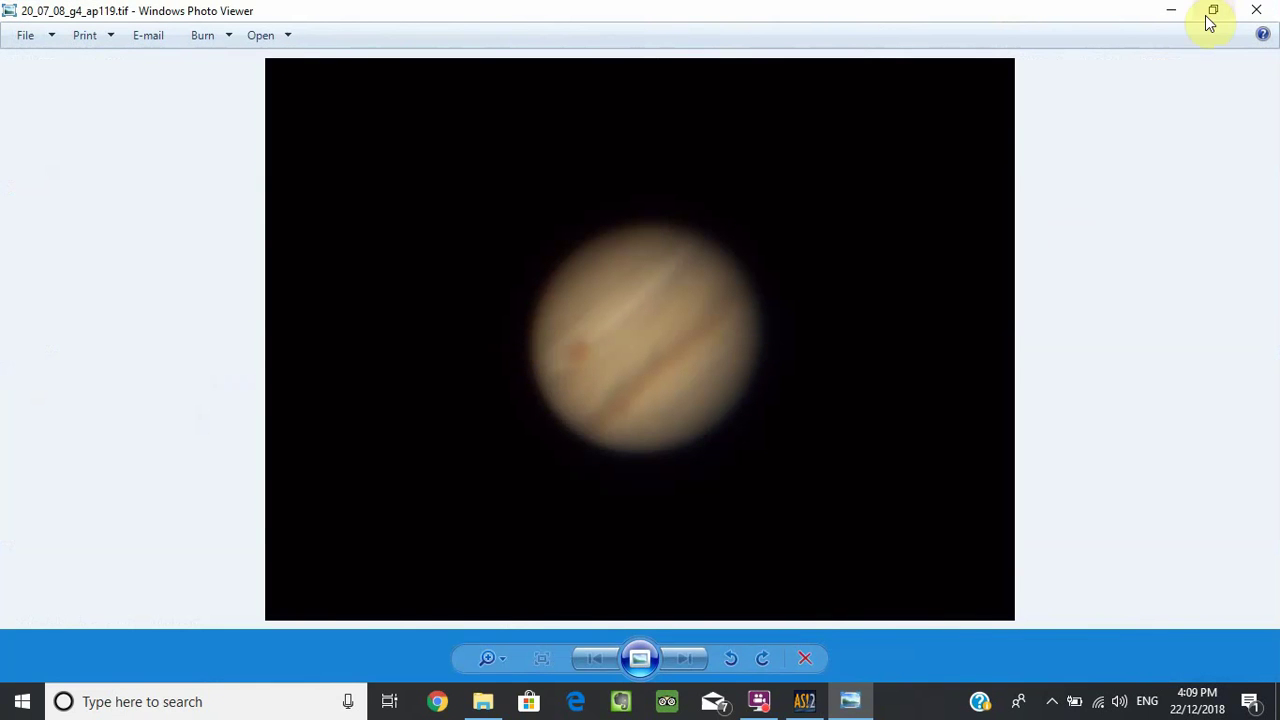
{"action": "left_click", "coordinate": [1256, 10]}
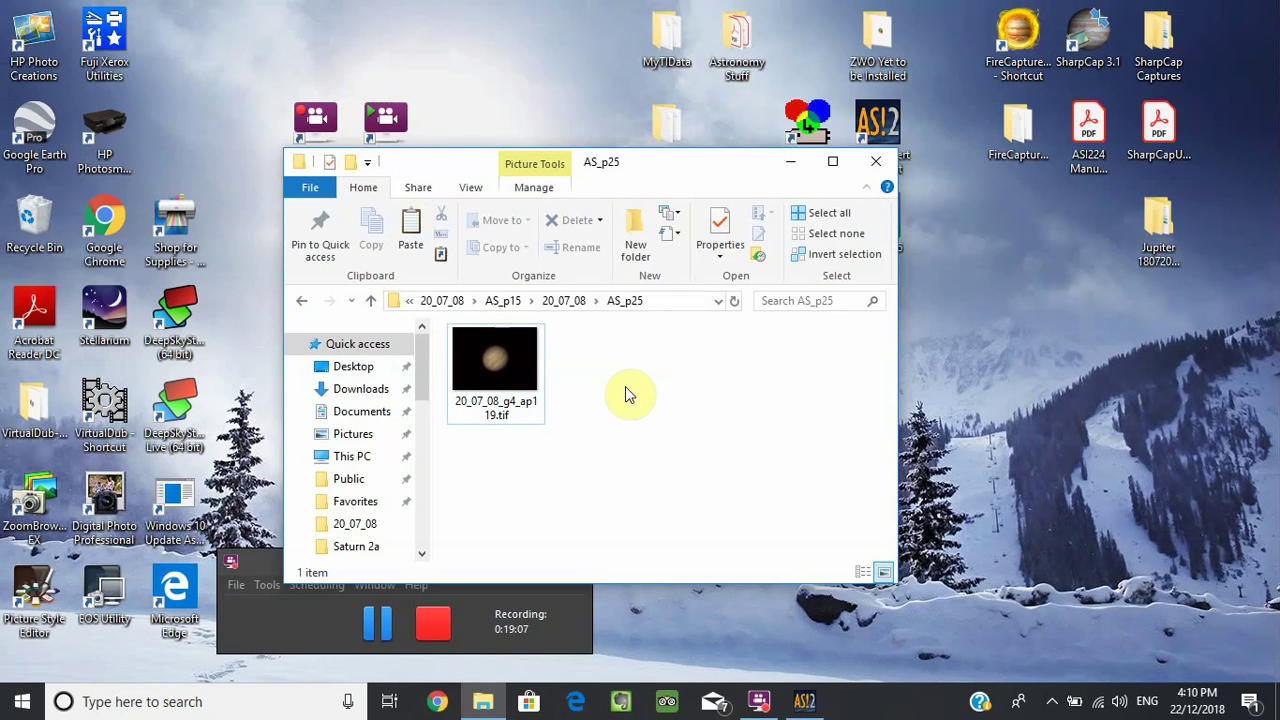
{"action": "left_click", "coordinate": [876, 161]}
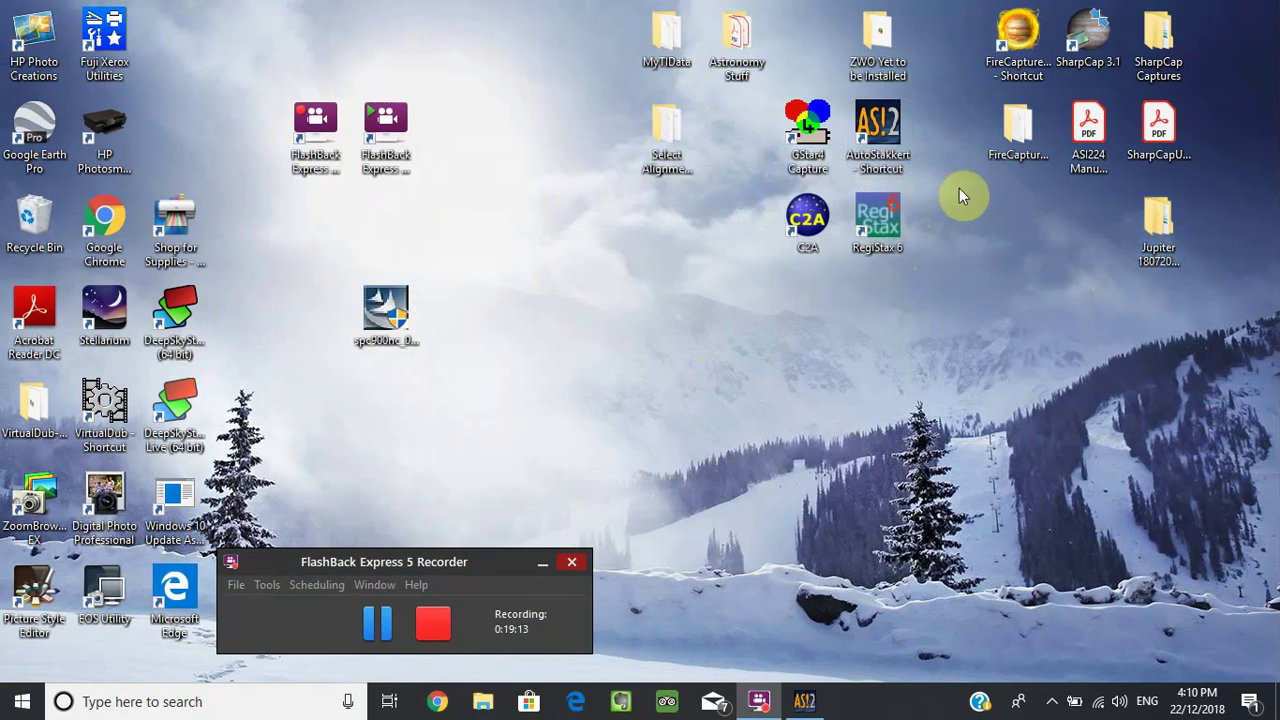
Launch RegiStax 6 and browse for an image to open, down to the 20_07_08 folder holding the AS_p15 and AS_p25 results.
{"action": "double_click", "coordinate": [872, 222]}
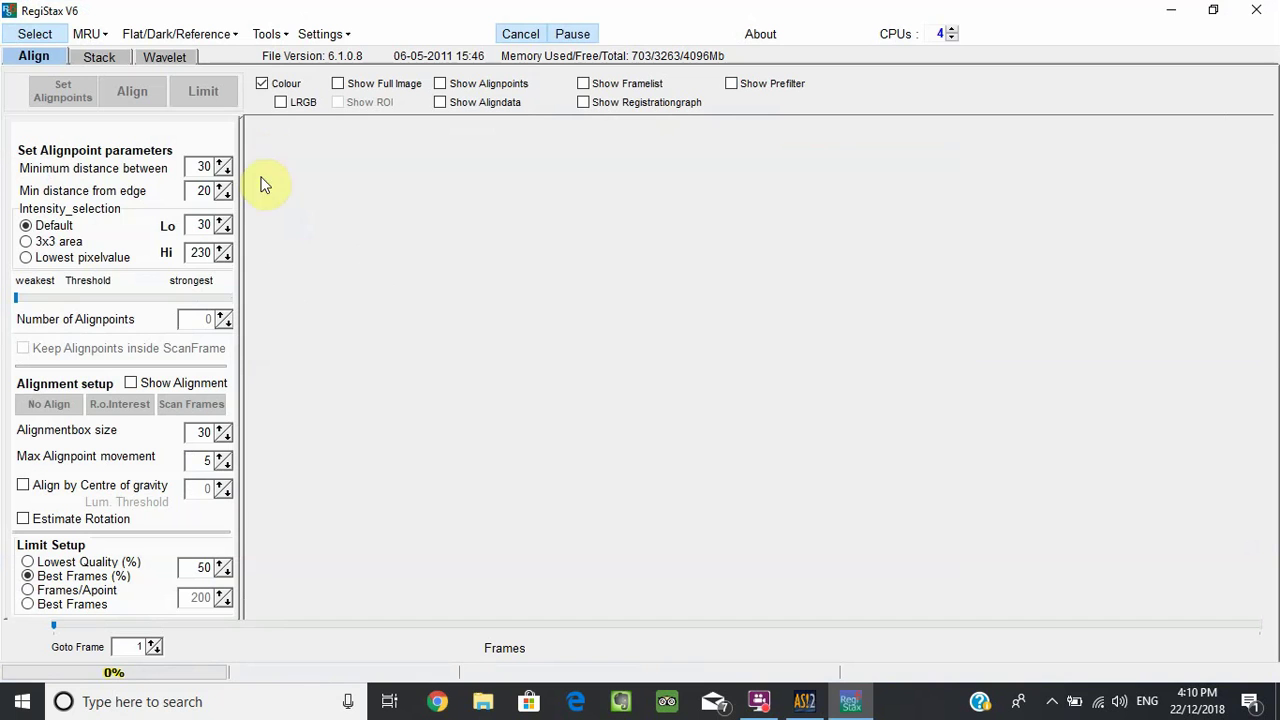
{"action": "left_click", "coordinate": [26, 36]}
{"action": "left_click", "coordinate": [45, 34]}
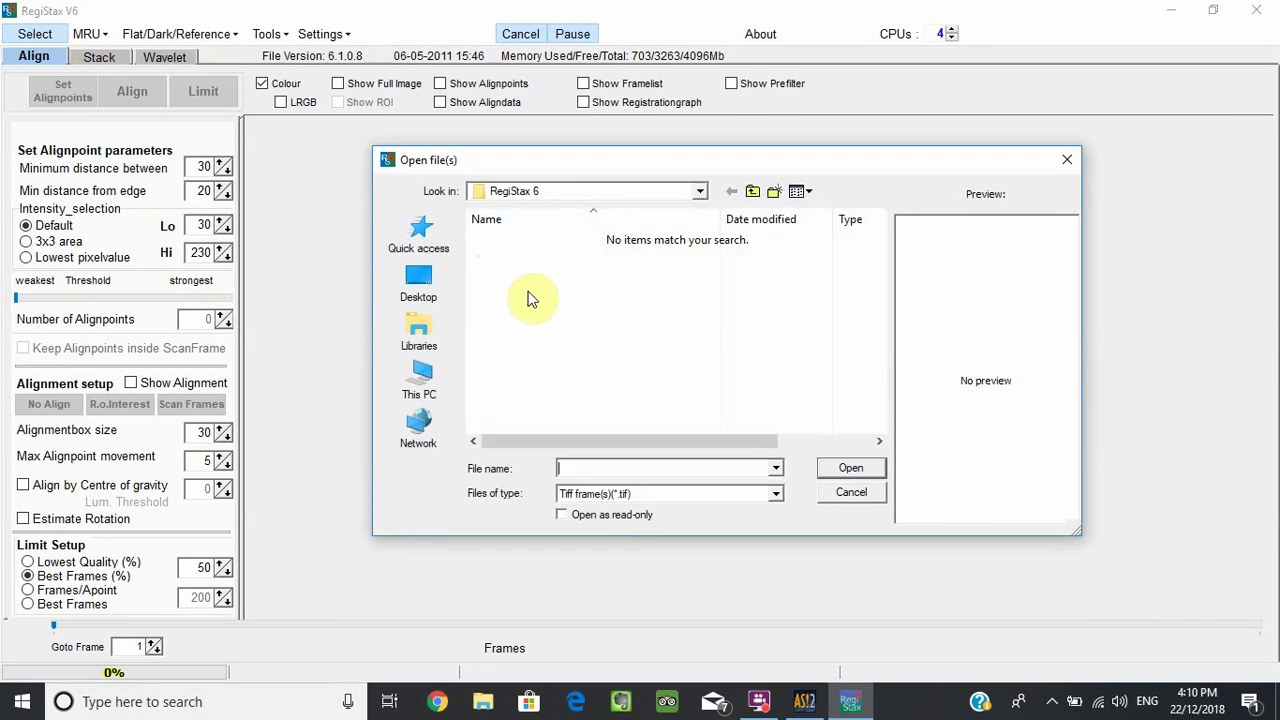
{"action": "left_click", "coordinate": [418, 290]}
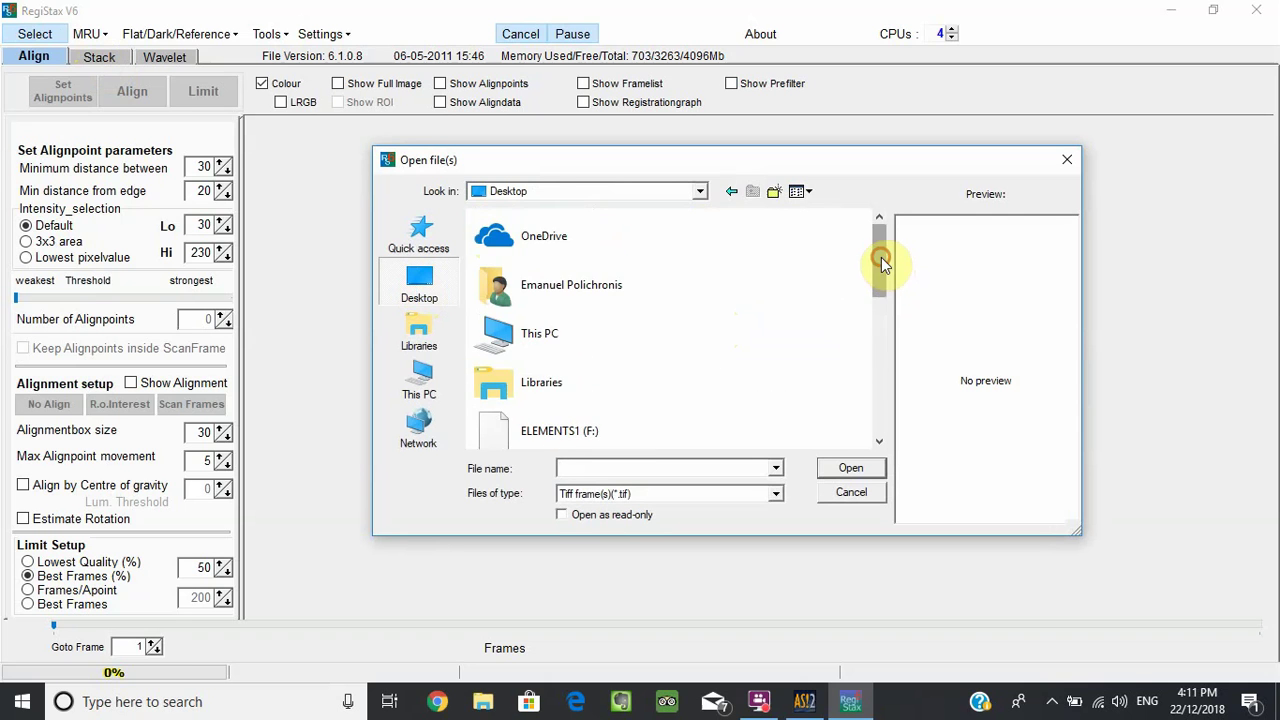
{"action": "left_click_drag", "start_coordinate": [881, 257], "coordinate": [884, 340]}
{"action": "double_click", "coordinate": [624, 360]}
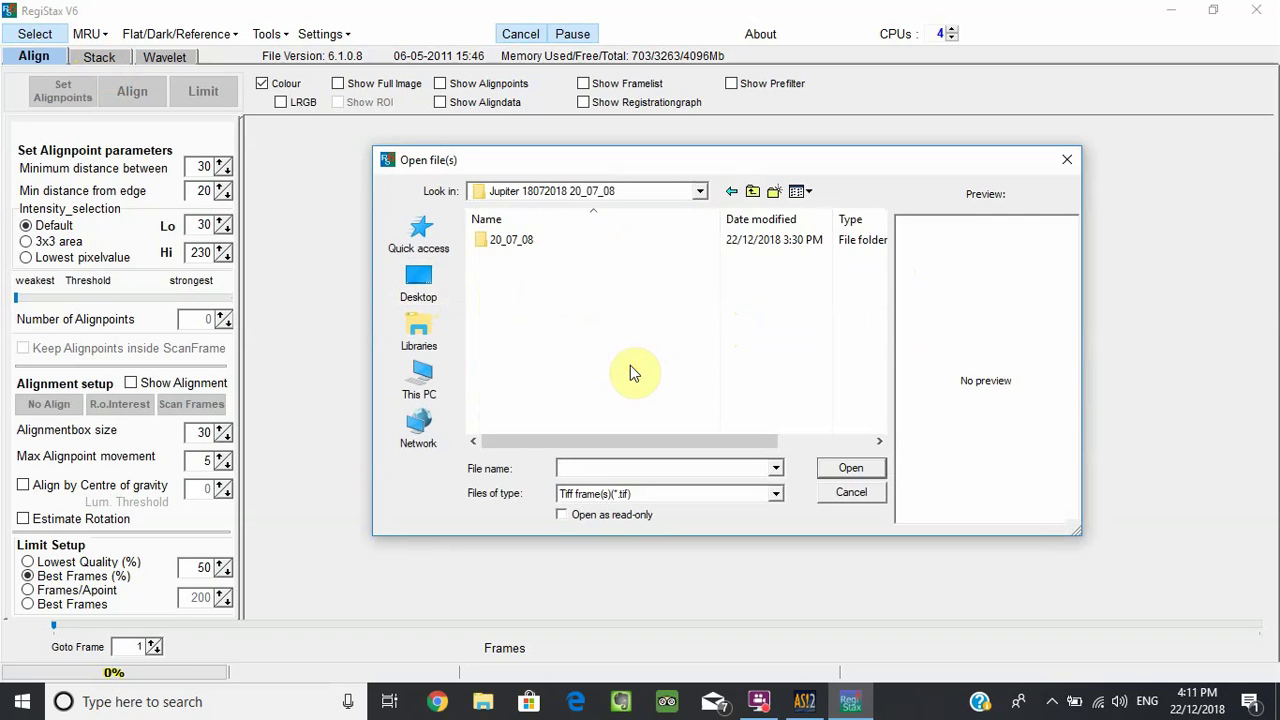
{"action": "double_click", "coordinate": [505, 238]}
{"action": "double_click", "coordinate": [503, 238]}
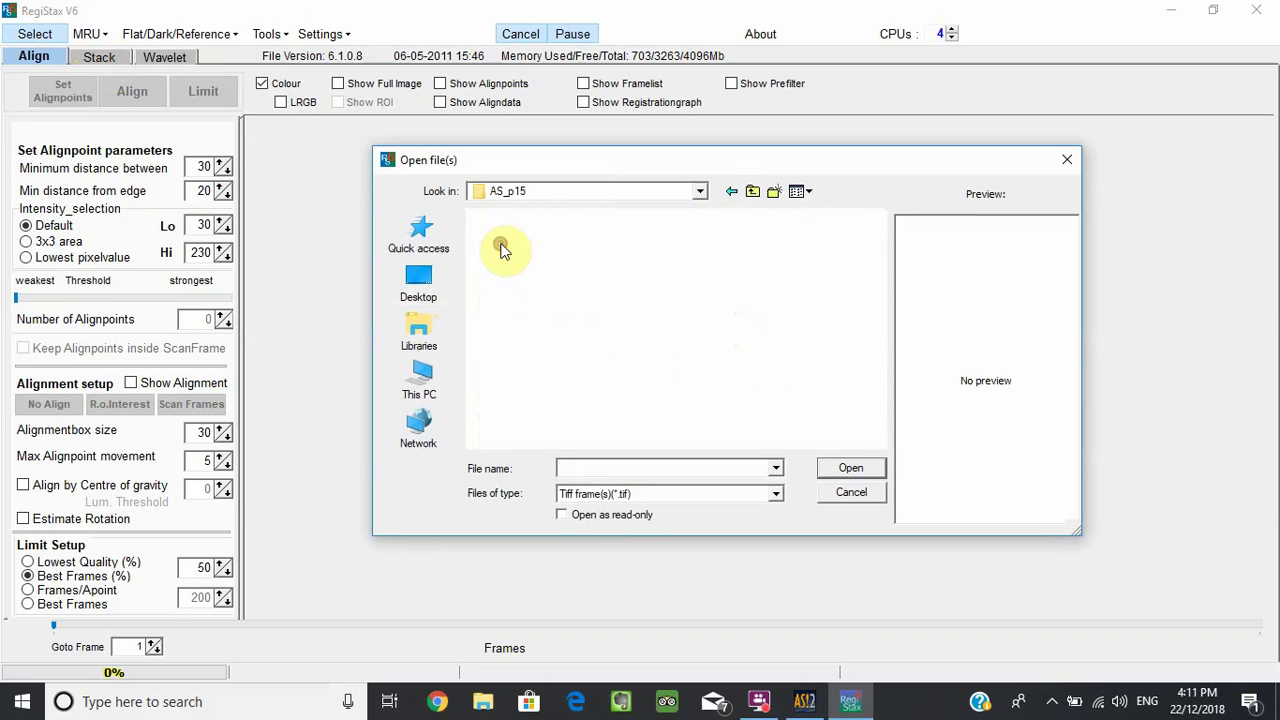
{"action": "double_click", "coordinate": [513, 267]}
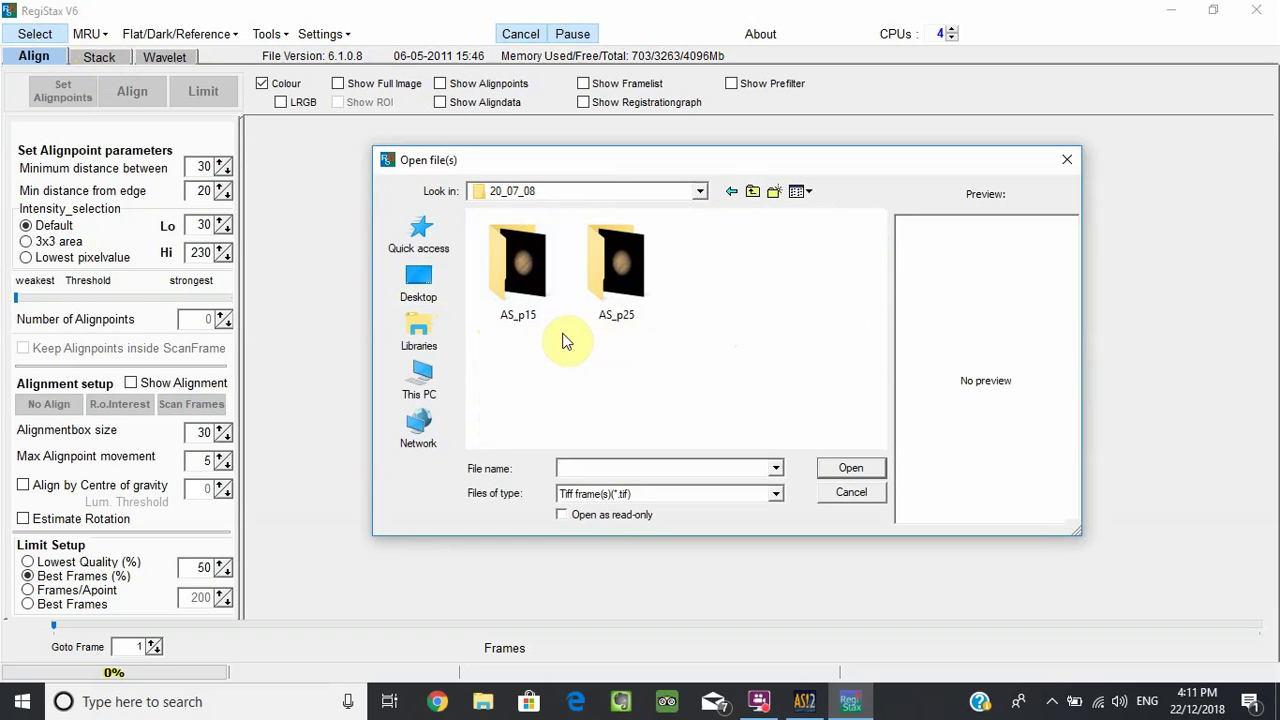
Load 20_07_08_g4_ap119.tif from the AS_p15 folder with its intensity levels stretched.
{"action": "double_click", "coordinate": [517, 269]}
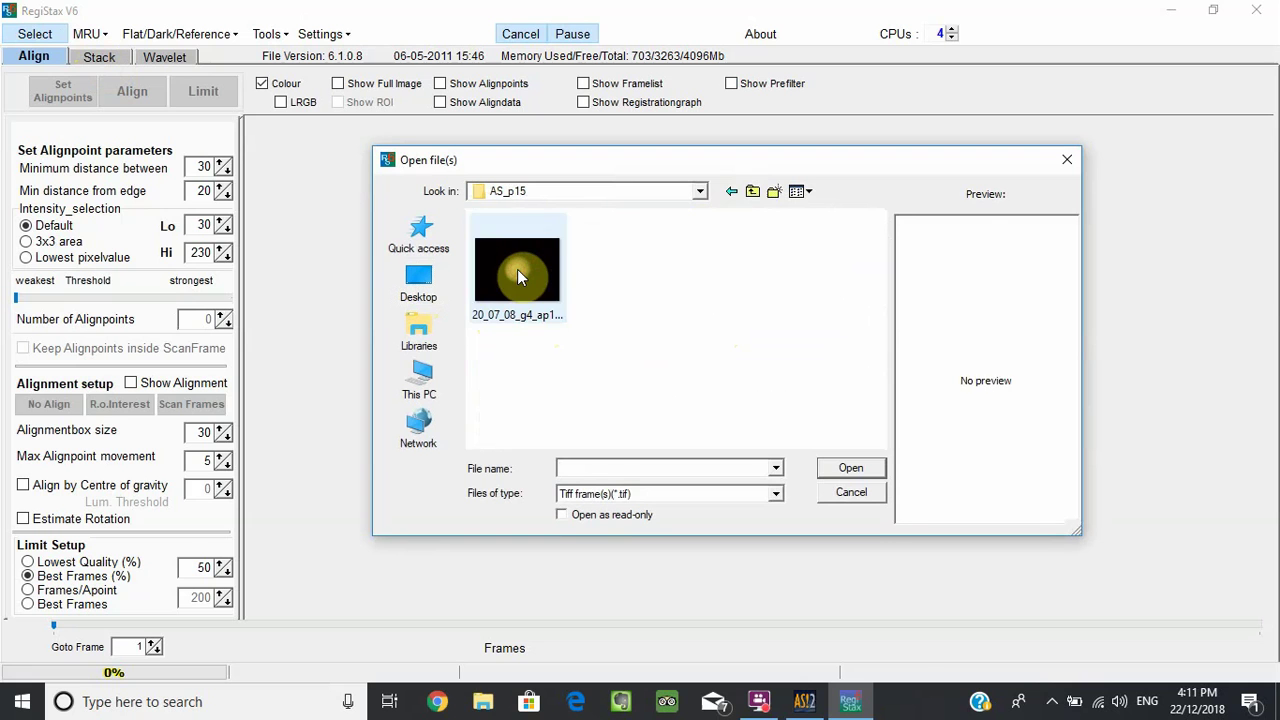
{"action": "left_click", "coordinate": [517, 269]}
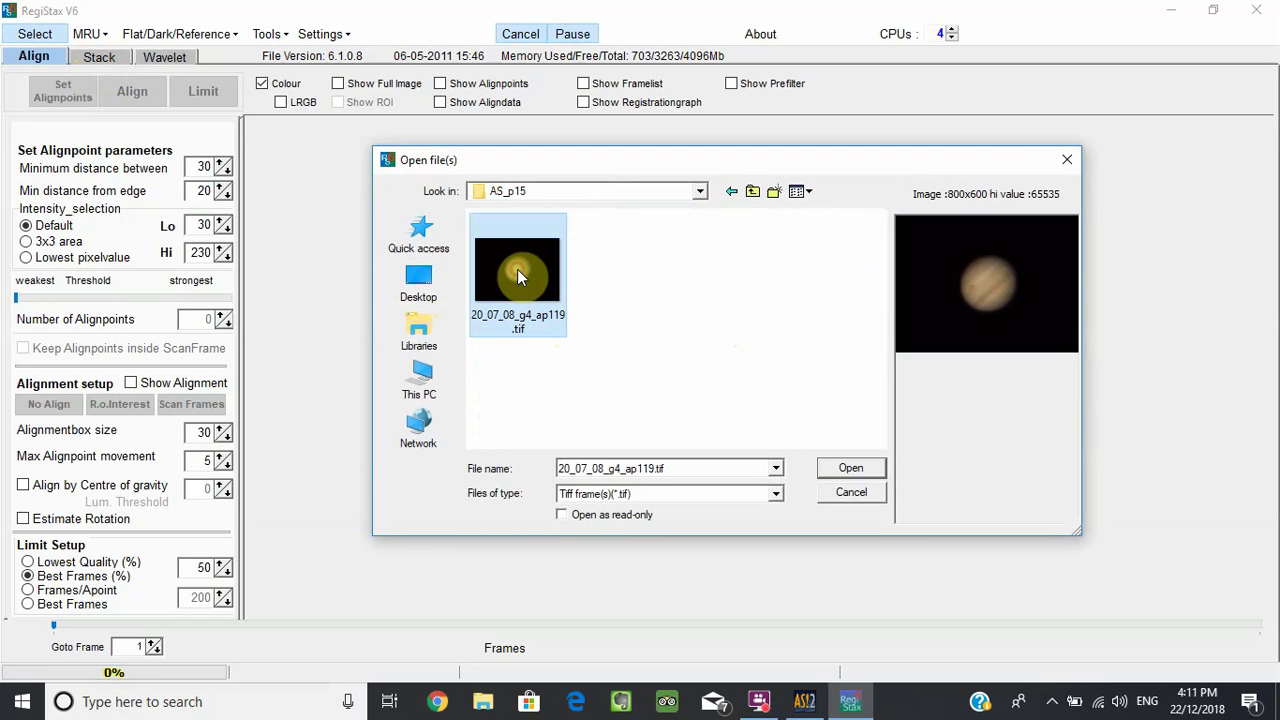
{"action": "left_click", "coordinate": [850, 469]}
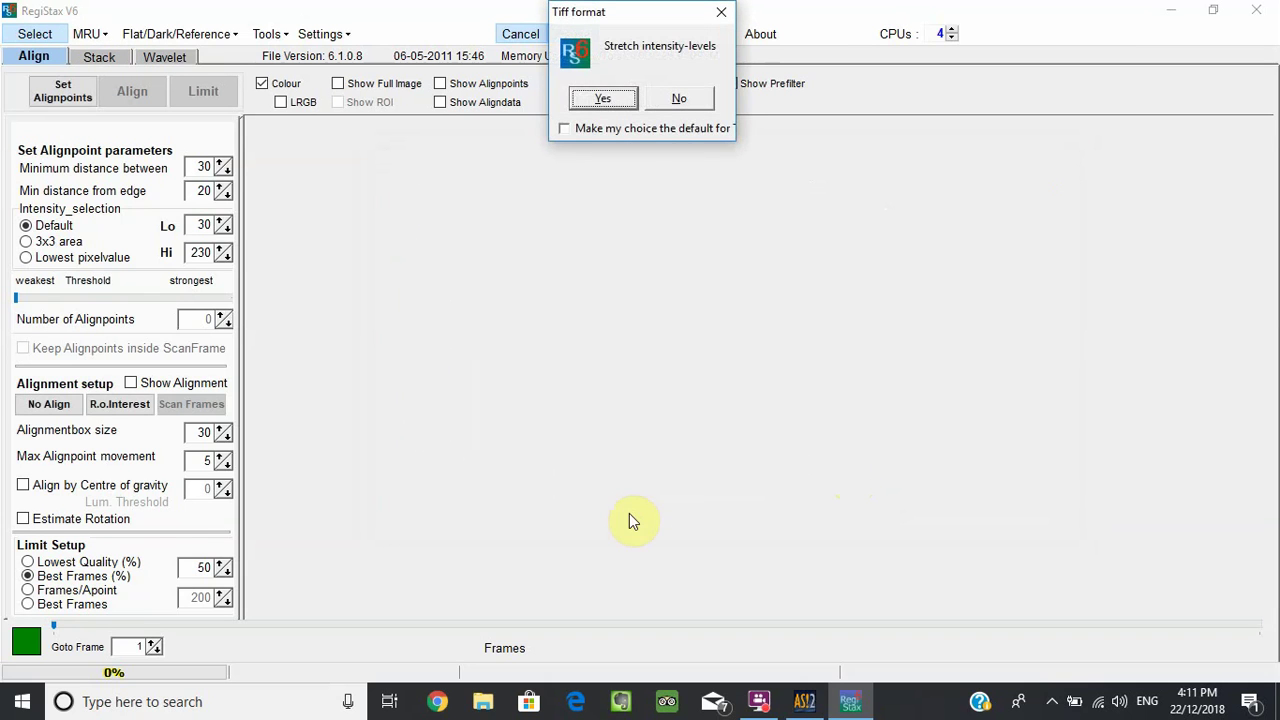
{"action": "left_click", "coordinate": [606, 99]}
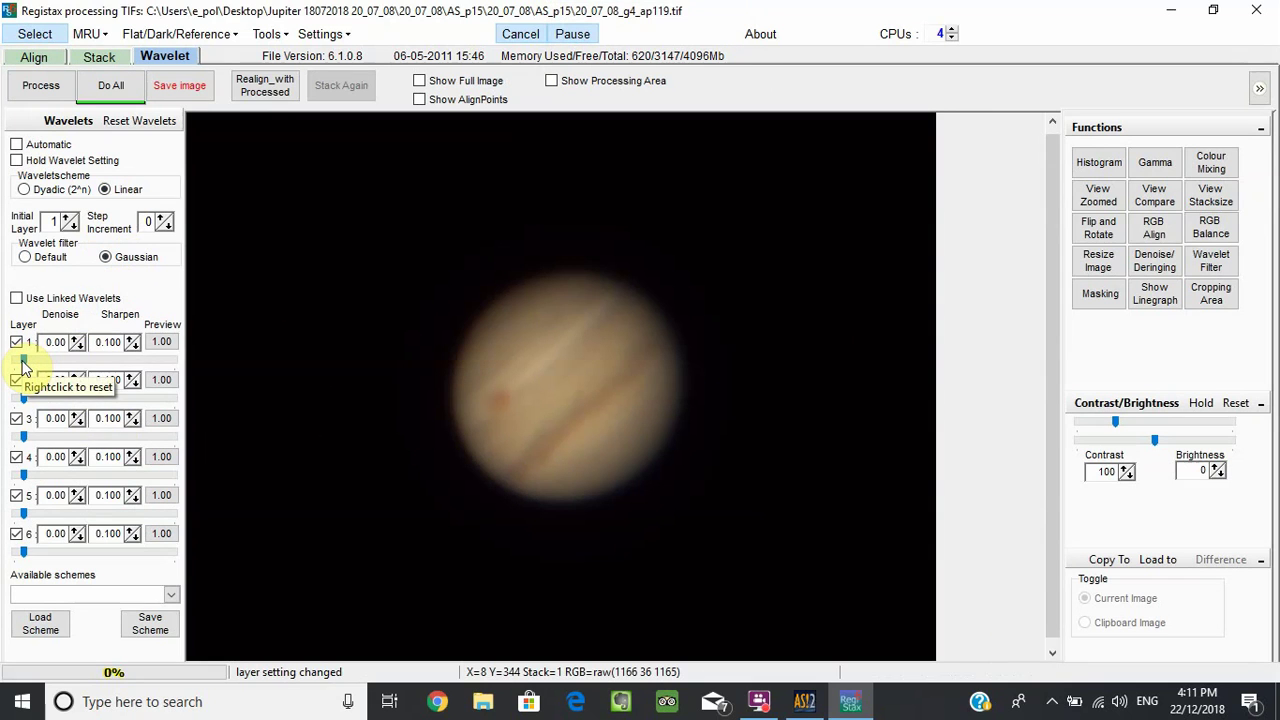
Raise wavelet layer 1 to its full strength of 100 and increase its denoise in steps to 0.25.
{"action": "left_click_drag", "start_coordinate": [23, 363], "coordinate": [175, 356]}
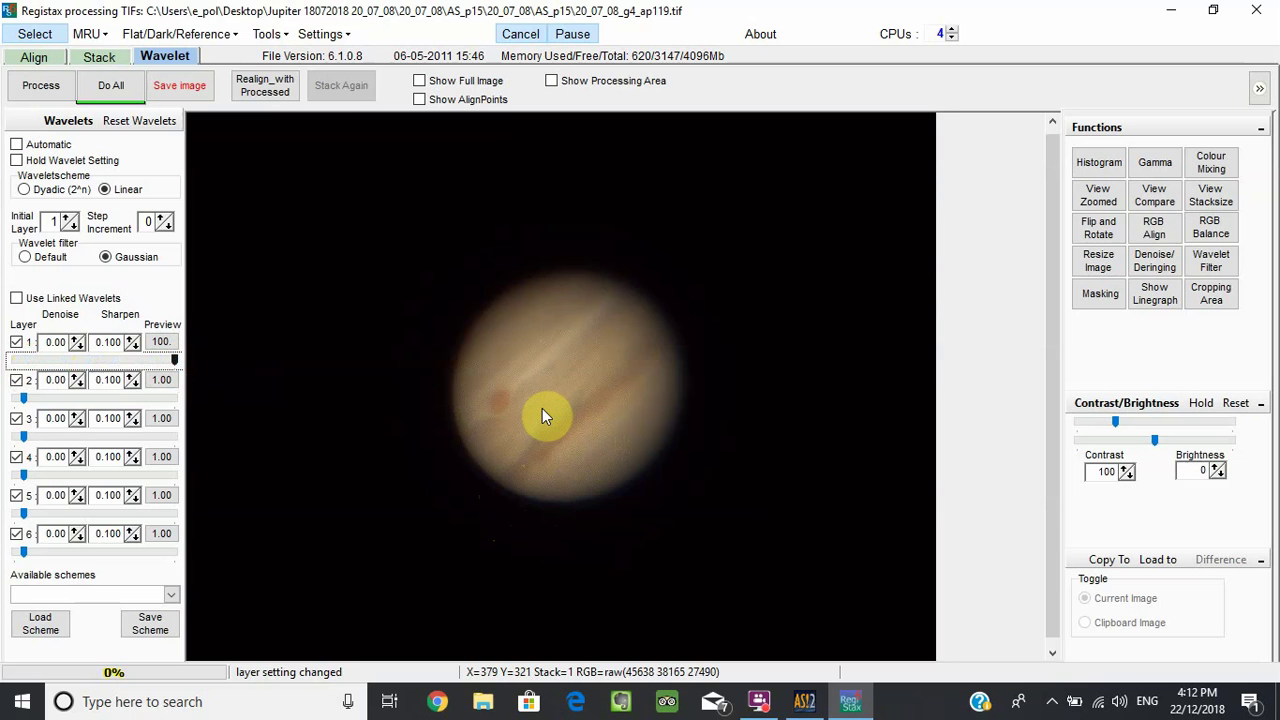
{"action": "left_click", "coordinate": [75, 339]}
{"action": "left_click", "coordinate": [75, 339]}
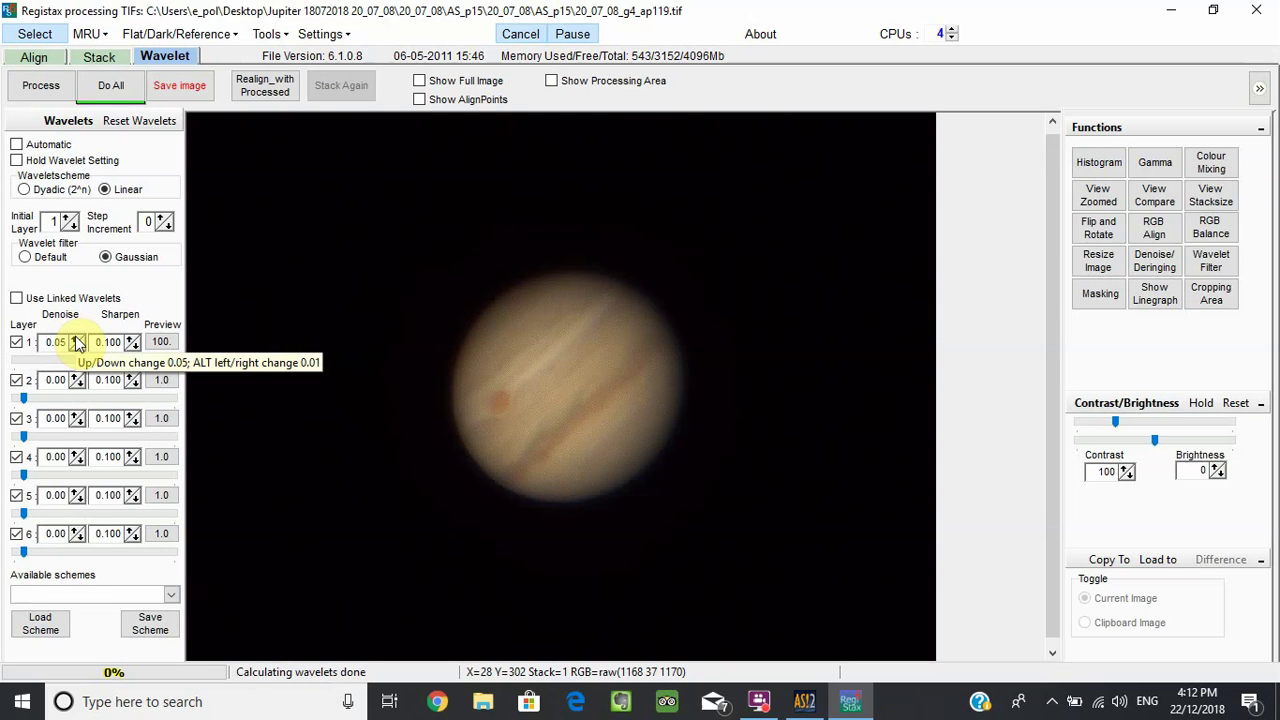
{"action": "left_click", "coordinate": [75, 339]}
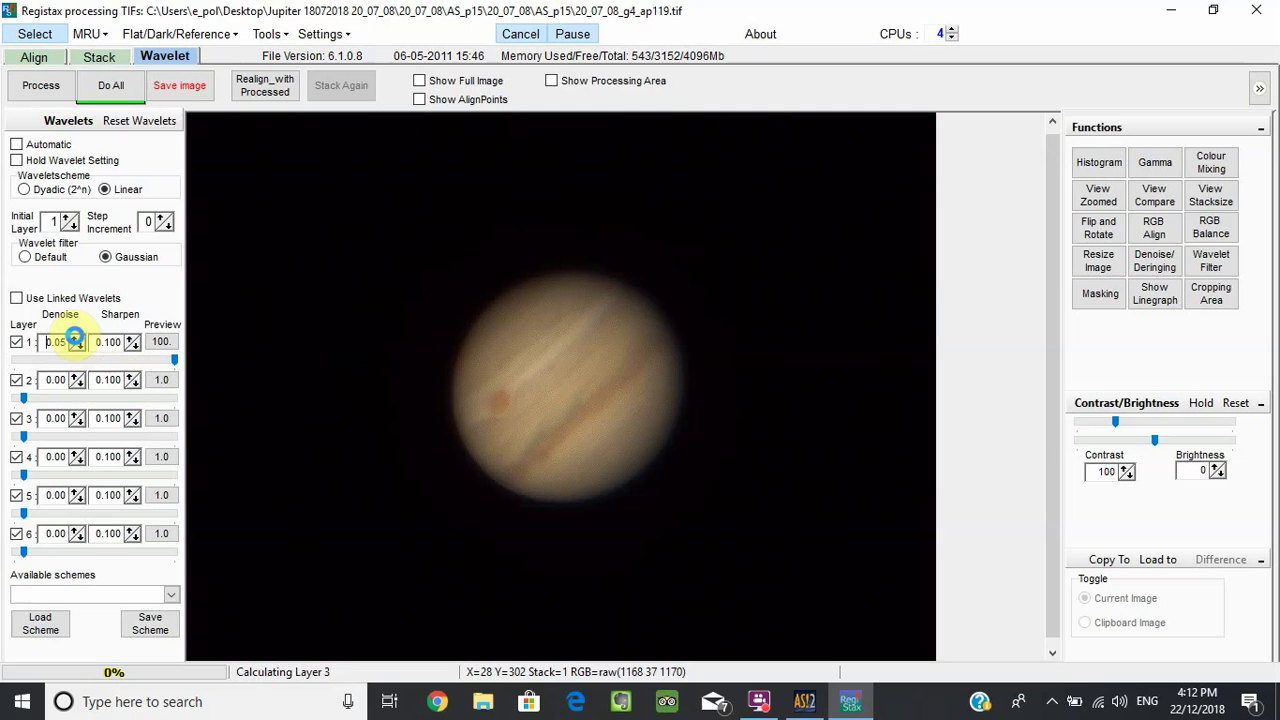
{"action": "left_click", "coordinate": [75, 339]}
{"action": "left_click", "coordinate": [75, 339]}
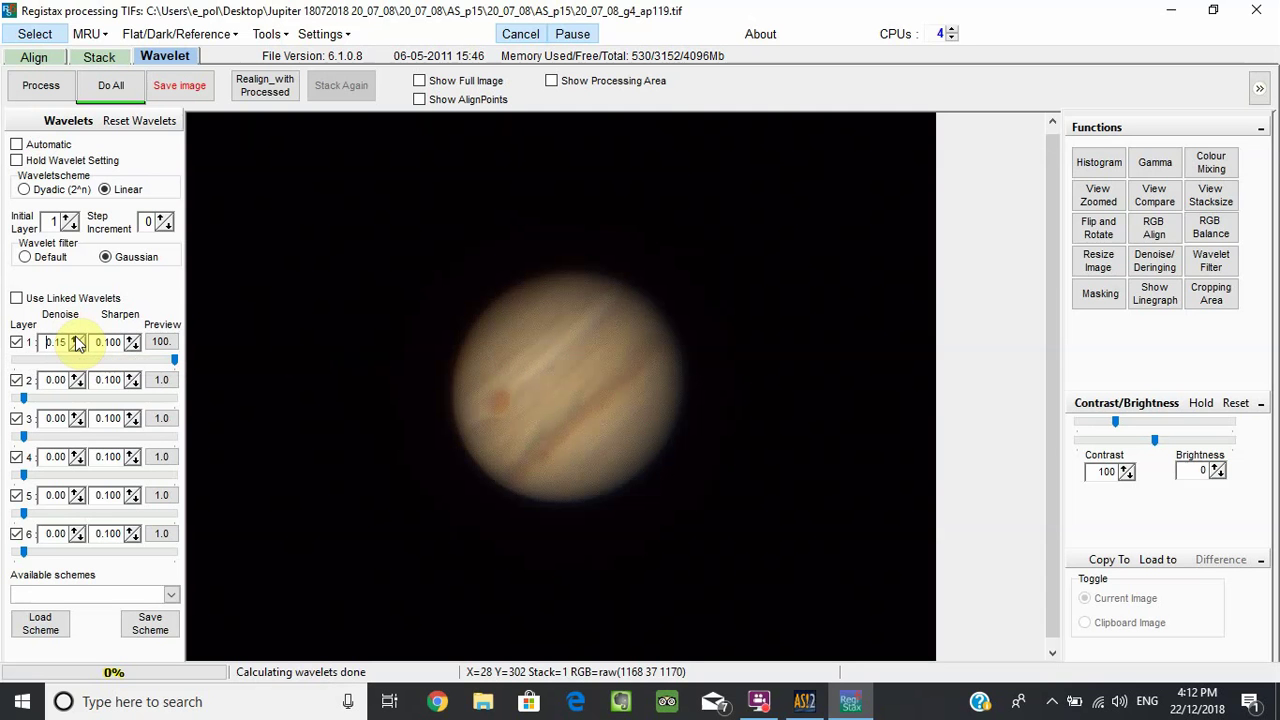
{"action": "left_click", "coordinate": [77, 340]}
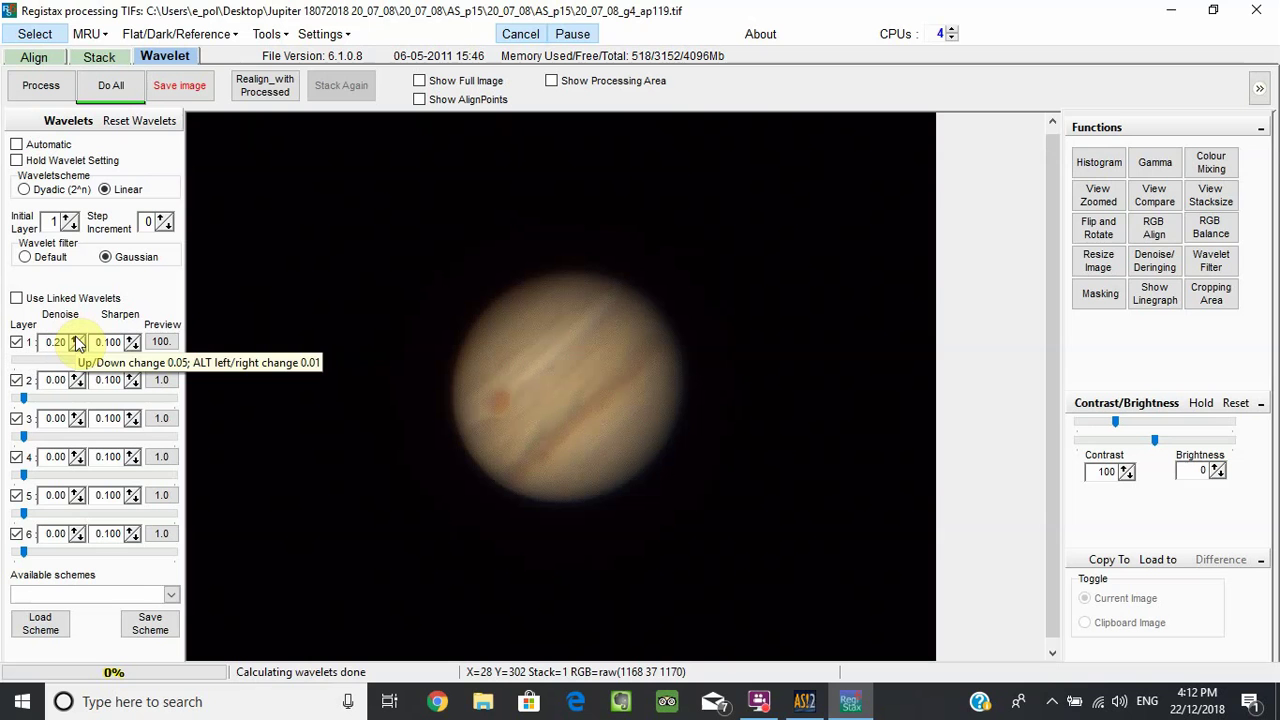
{"action": "left_click", "coordinate": [75, 338]}
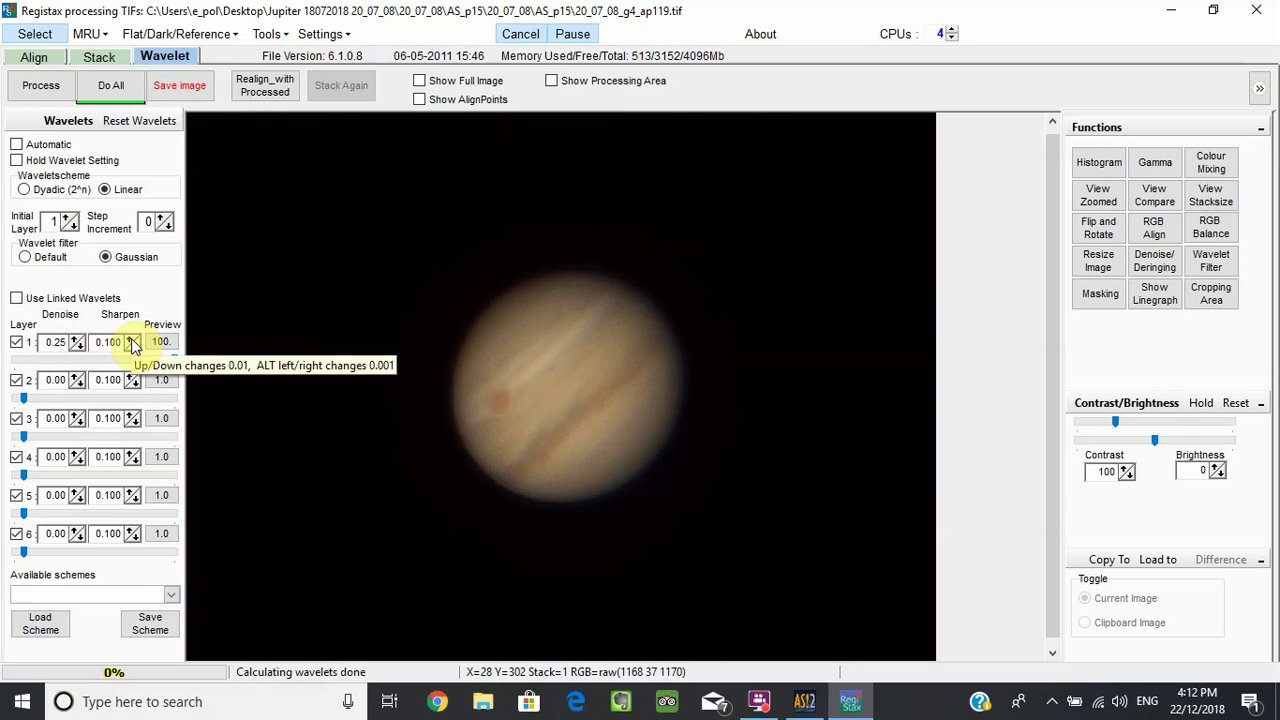
Lower layer 1's denoise to 0.15 to compare the effect, and raise it to 0.20.
{"action": "left_click", "coordinate": [79, 344]}
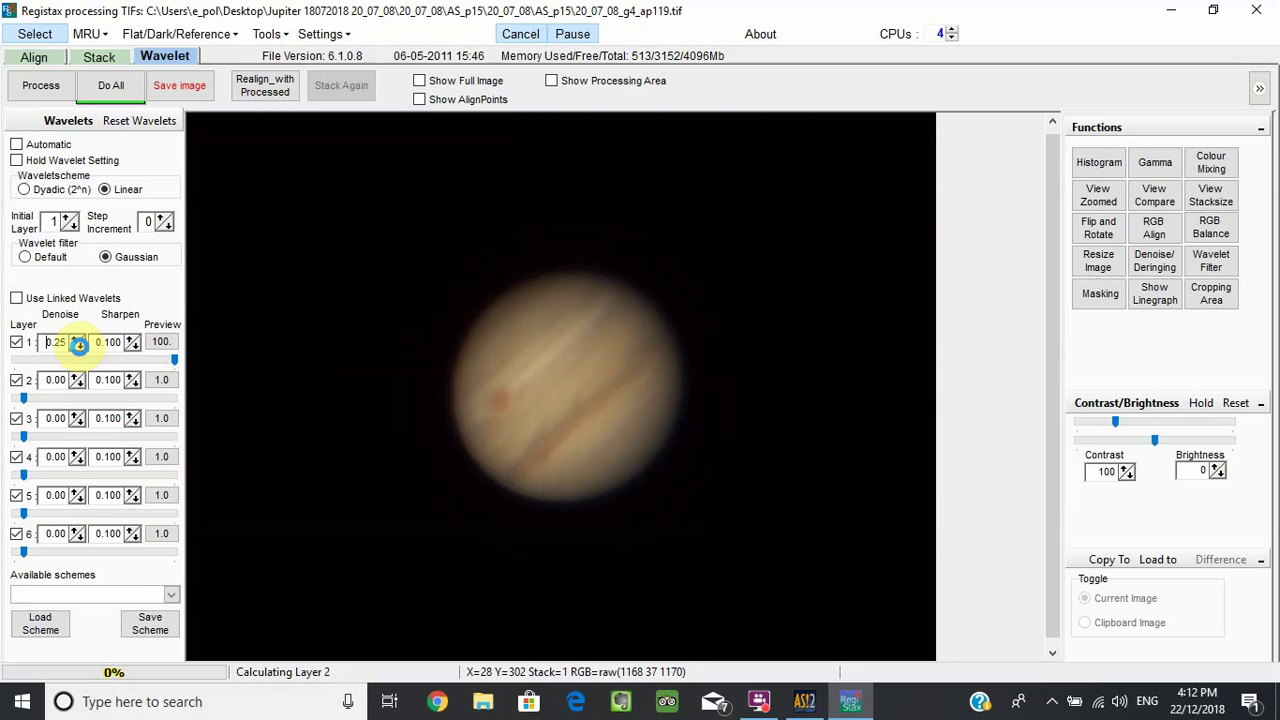
{"action": "left_click", "coordinate": [79, 345]}
{"action": "left_click", "coordinate": [79, 346]}
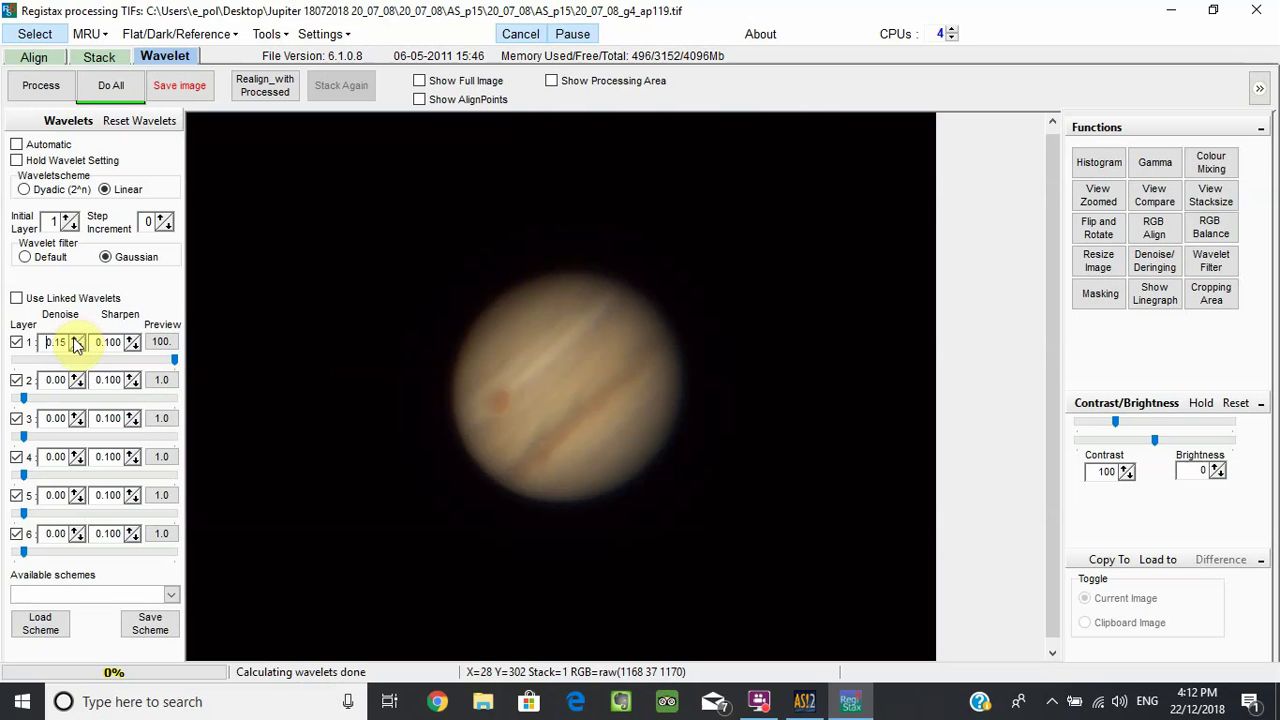
{"action": "left_click", "coordinate": [73, 342]}
{"action": "left_click", "coordinate": [73, 340]}
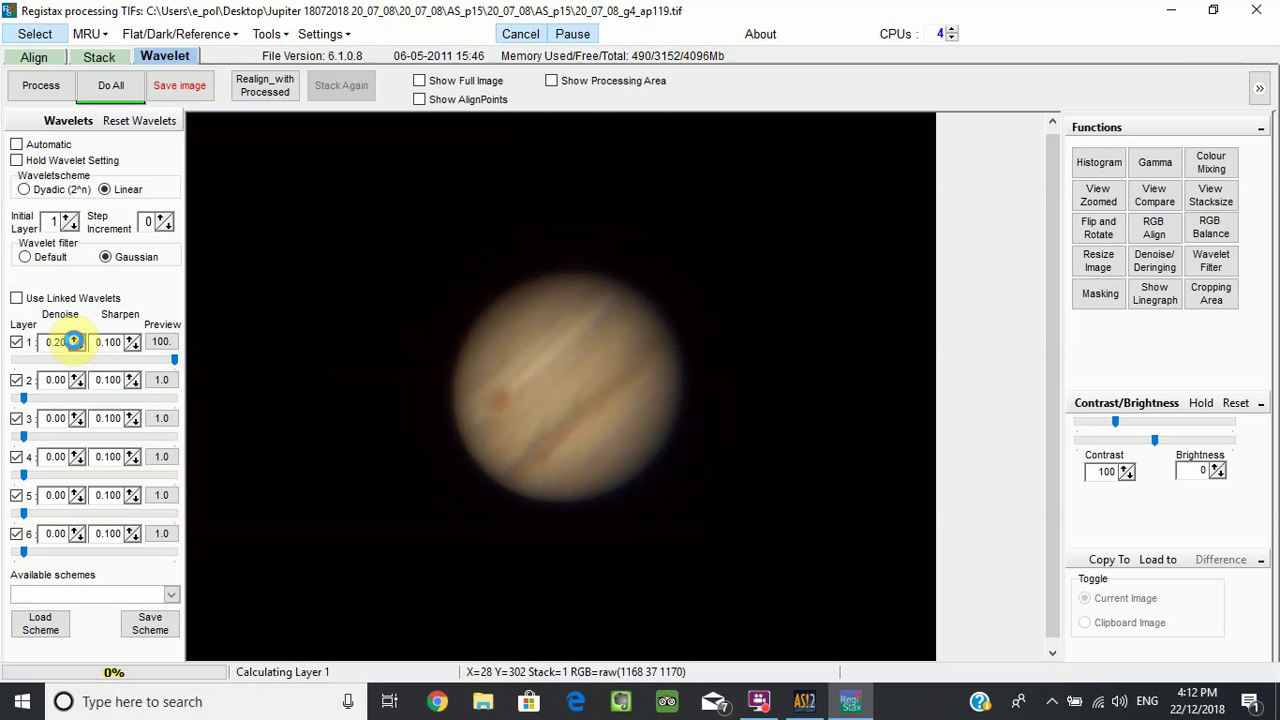
Raise wavelet layer 1's denoise in steps to 0.30.
{"action": "left_click", "coordinate": [73, 340]}
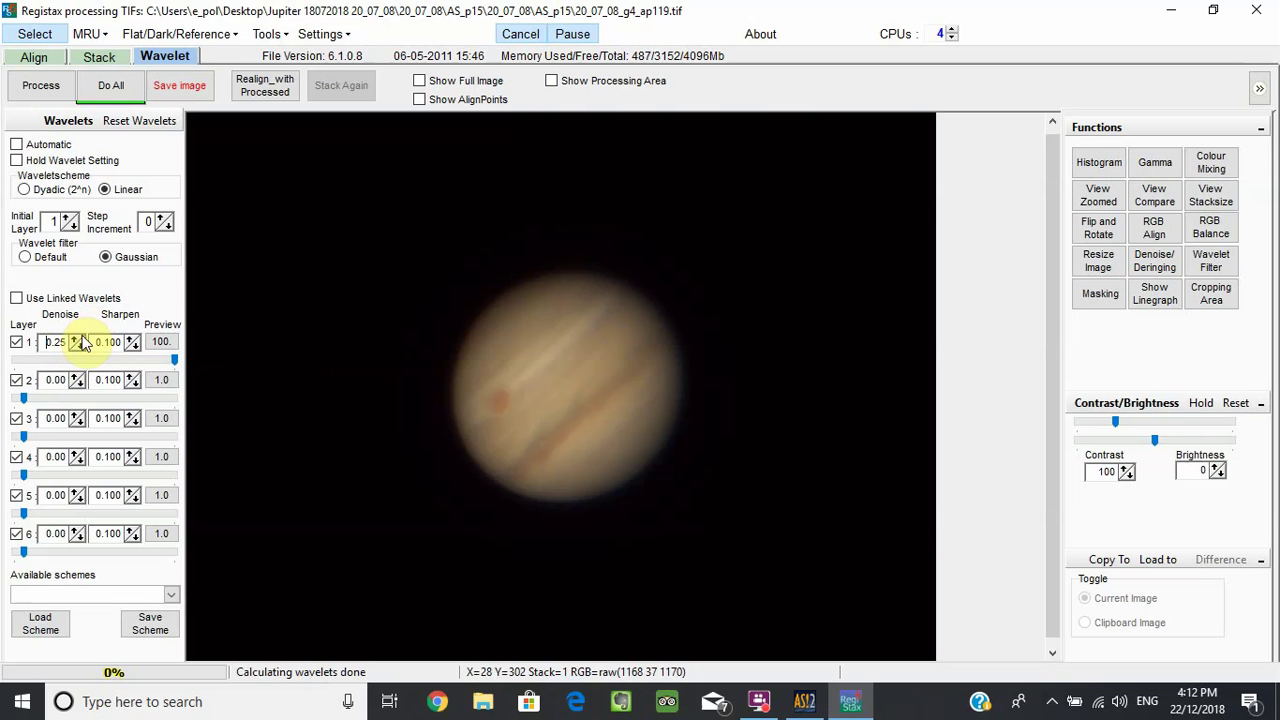
{"action": "left_click", "coordinate": [79, 337]}
{"action": "left_click", "coordinate": [79, 337]}
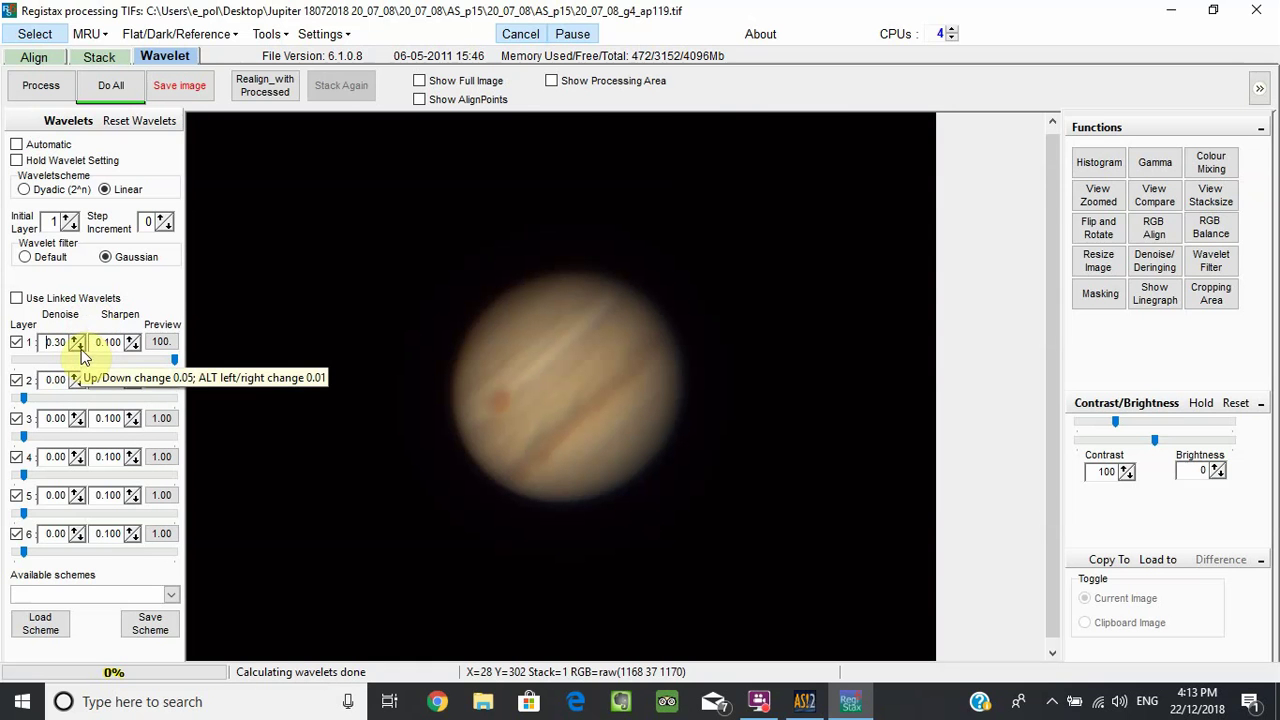
Increase wavelet layer 1's sharpen value in 0.01 steps to 0.150.
{"action": "left_click", "coordinate": [132, 344]}
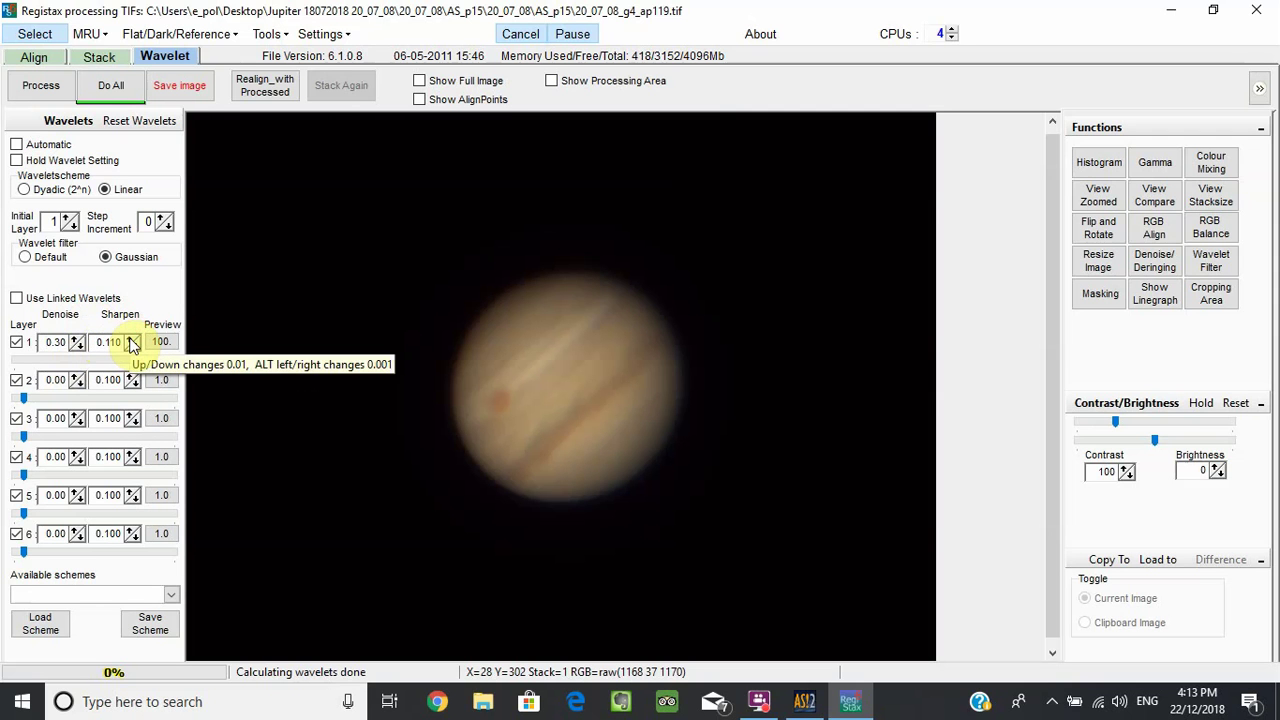
{"action": "left_click", "coordinate": [130, 342]}
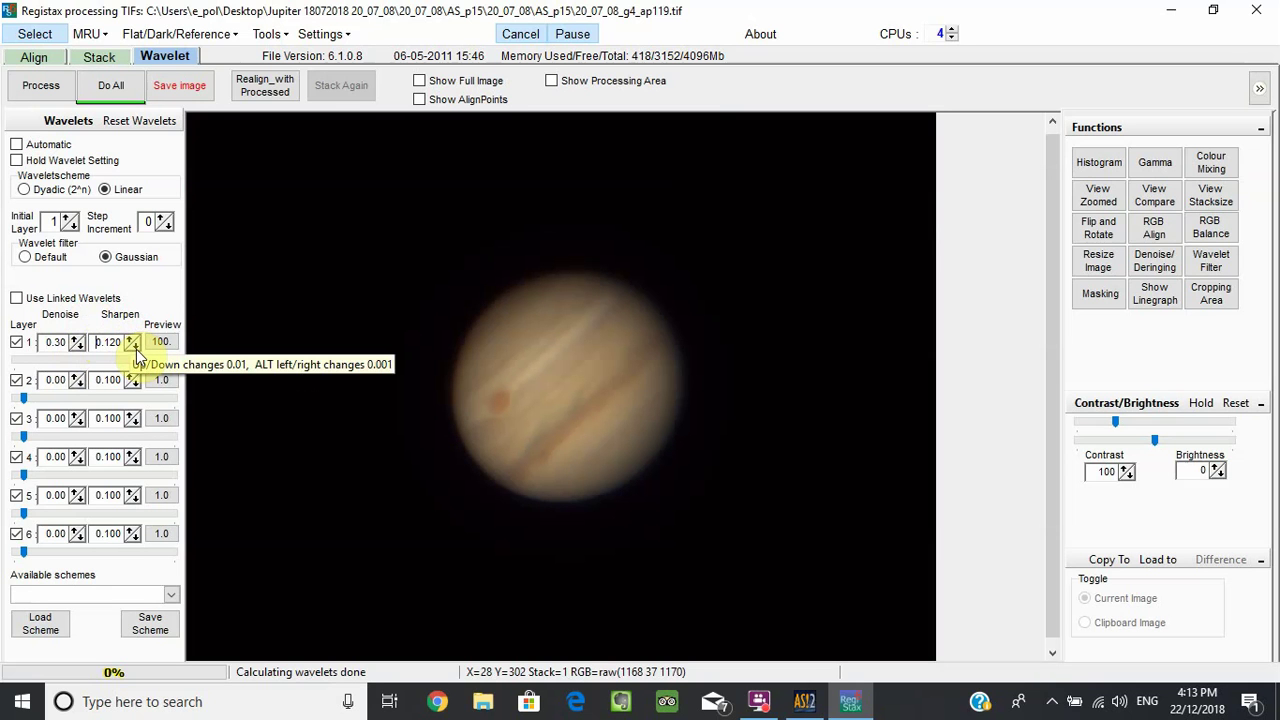
{"action": "left_click", "coordinate": [131, 342]}
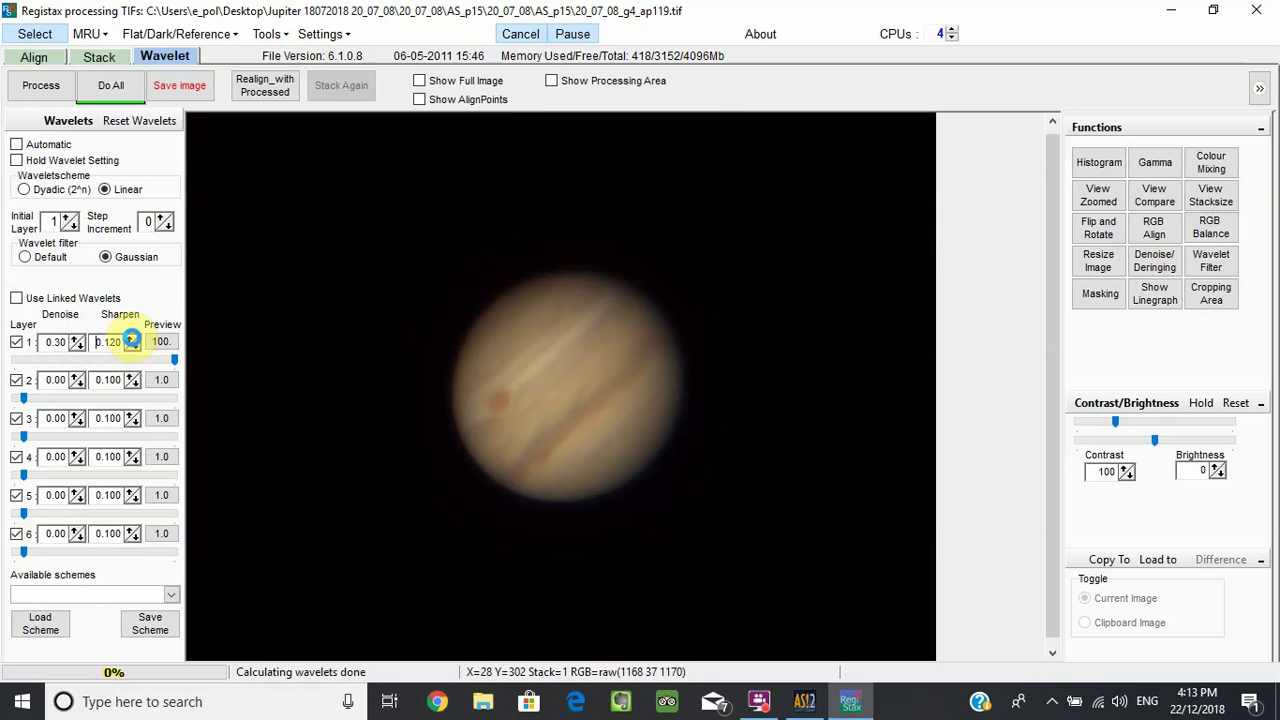
{"action": "left_click", "coordinate": [131, 340]}
{"action": "left_click", "coordinate": [131, 340]}
{"action": "left_click", "coordinate": [131, 341]}
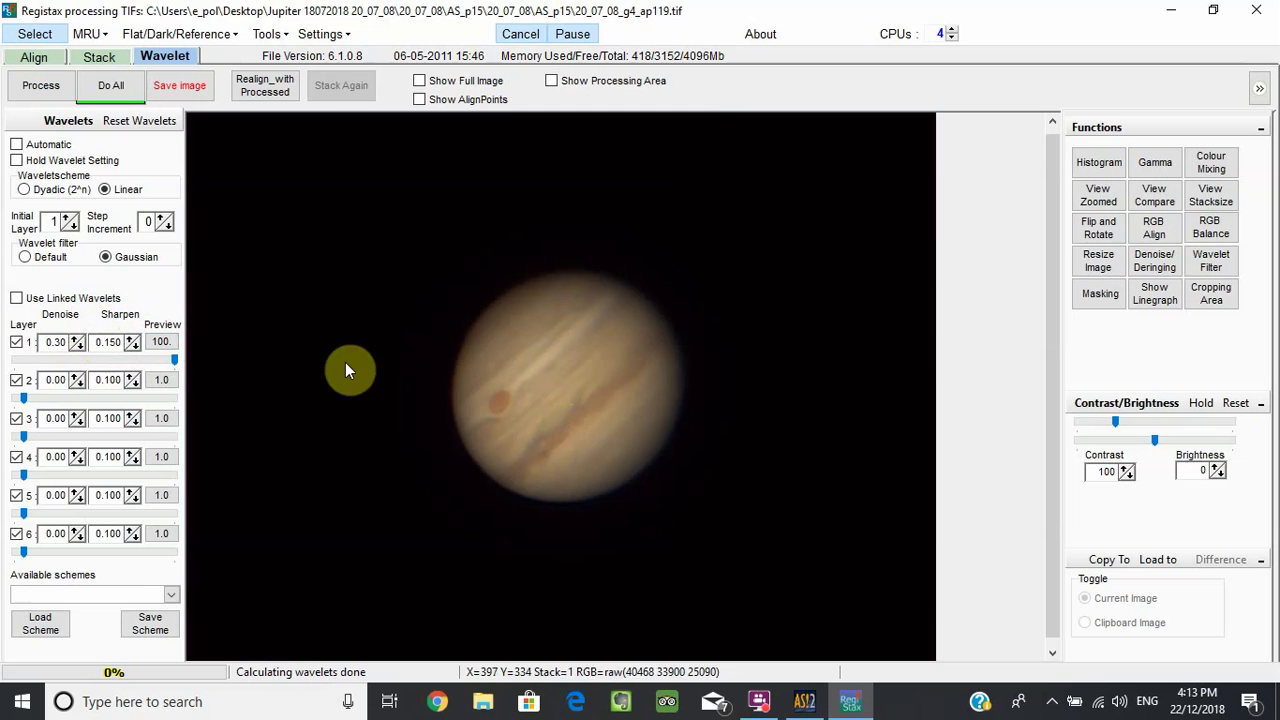
Increase layer 1's sharpen value further to 0.210 for finer detail in Jupiter's cloud bands.
{"action": "left_click", "coordinate": [132, 338]}
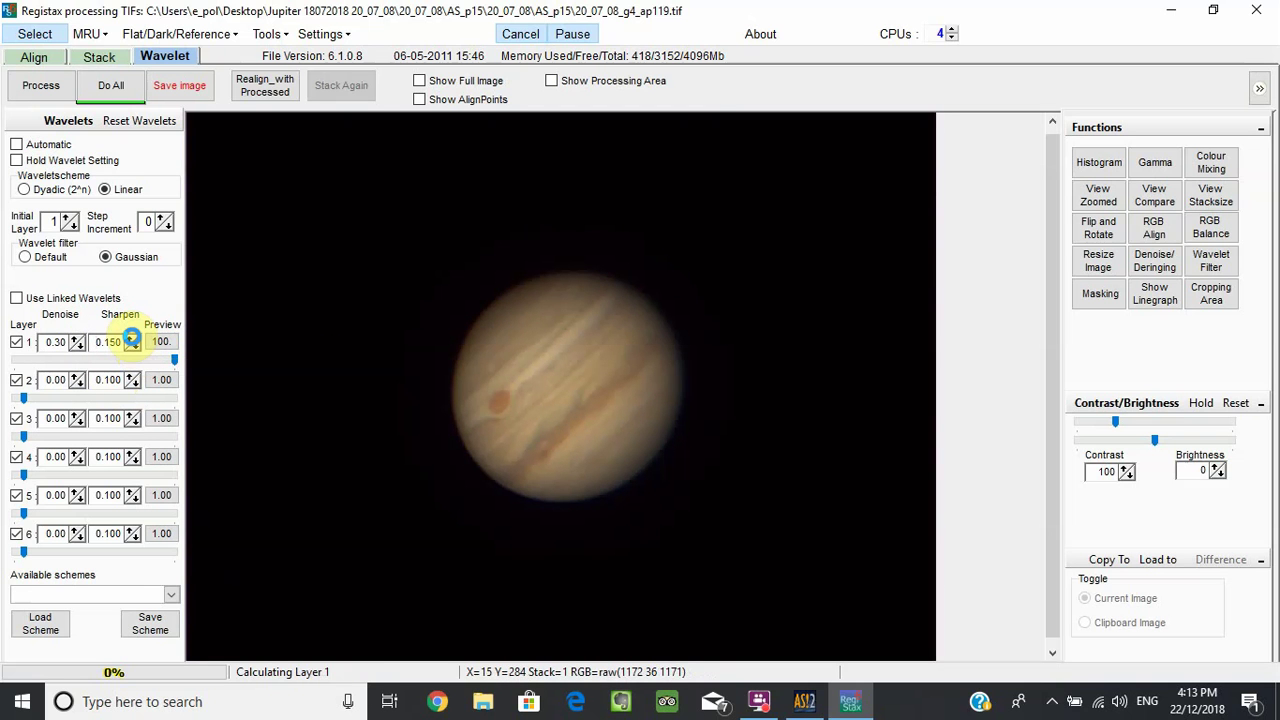
{"action": "left_click", "coordinate": [132, 338]}
{"action": "left_click", "coordinate": [132, 338]}
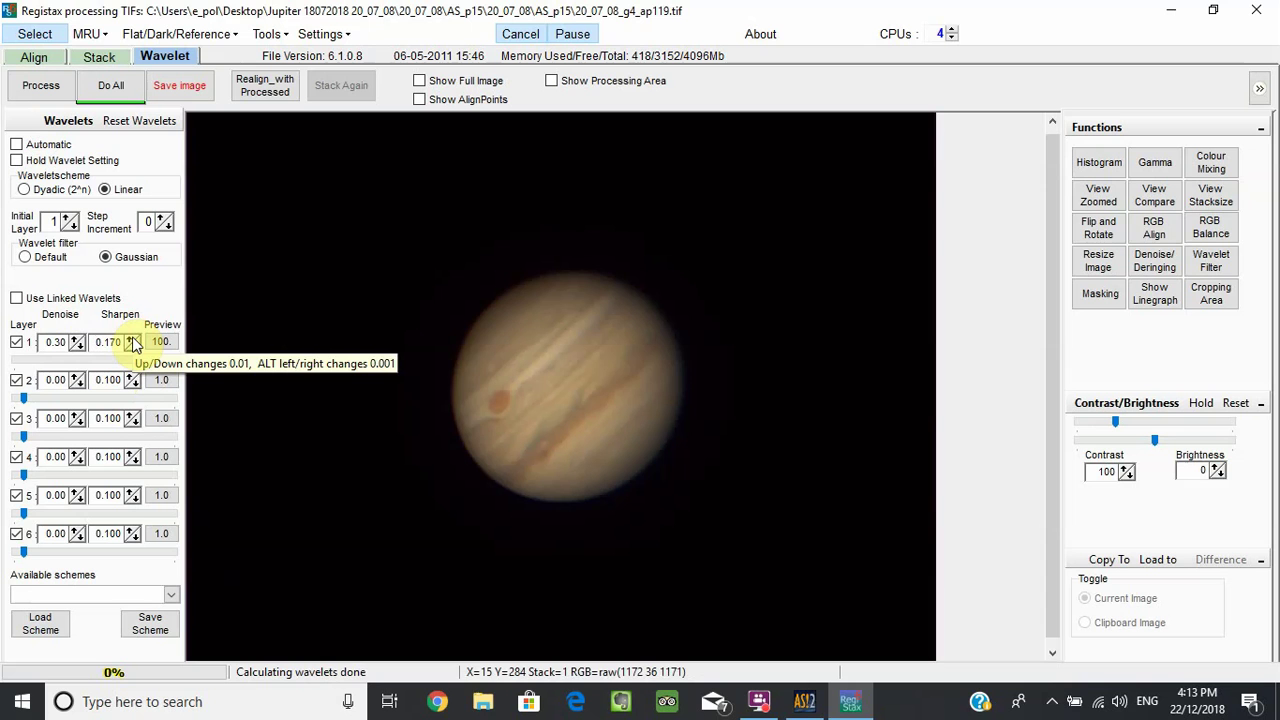
{"action": "left_click", "coordinate": [132, 338]}
{"action": "left_click", "coordinate": [132, 338]}
{"action": "left_click", "coordinate": [132, 338]}
{"action": "left_click", "coordinate": [132, 338]}
{"action": "left_click", "coordinate": [132, 339]}
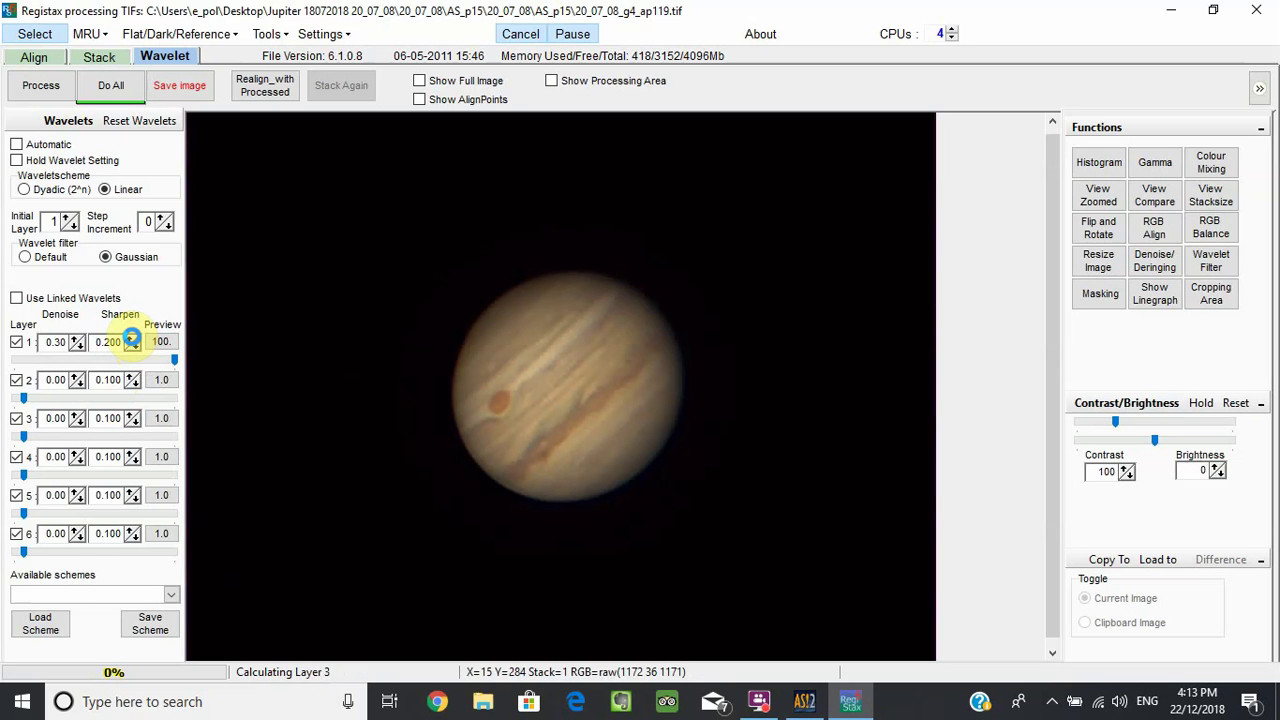
{"action": "left_click", "coordinate": [132, 339]}
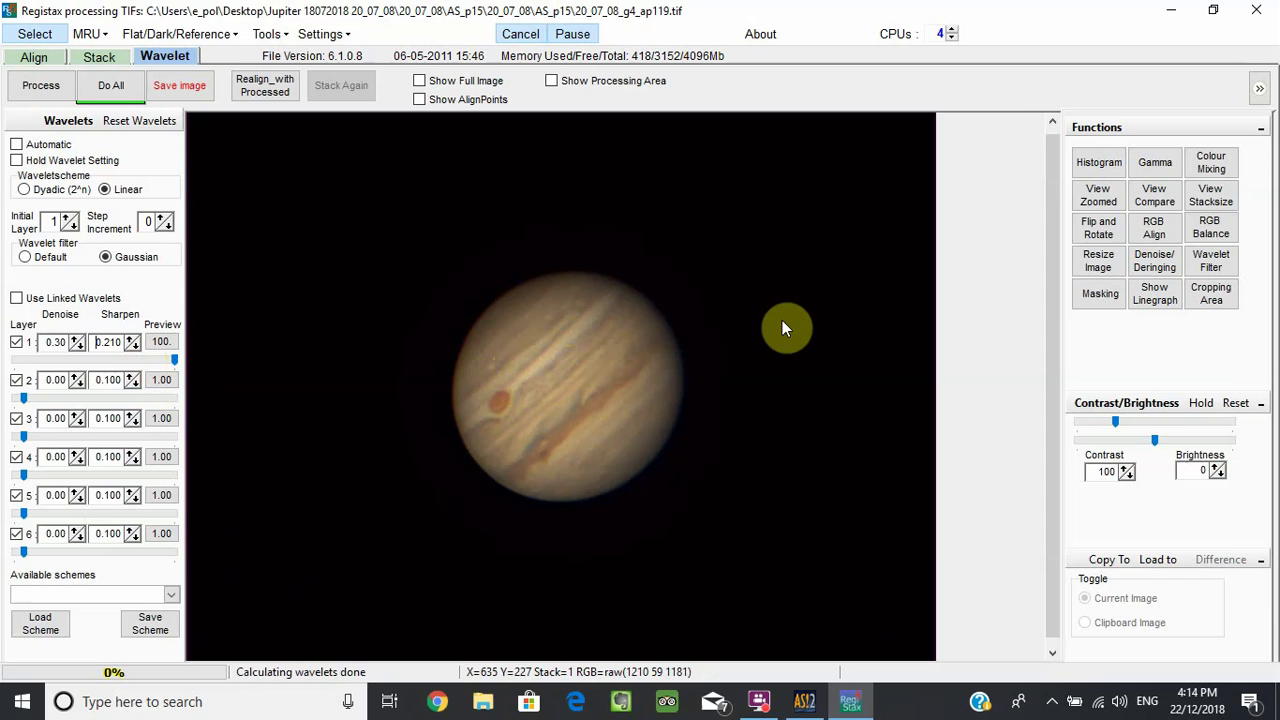
Apply the wavelet settings to the whole Jupiter image with Do All.
{"action": "left_click", "coordinate": [123, 93]}
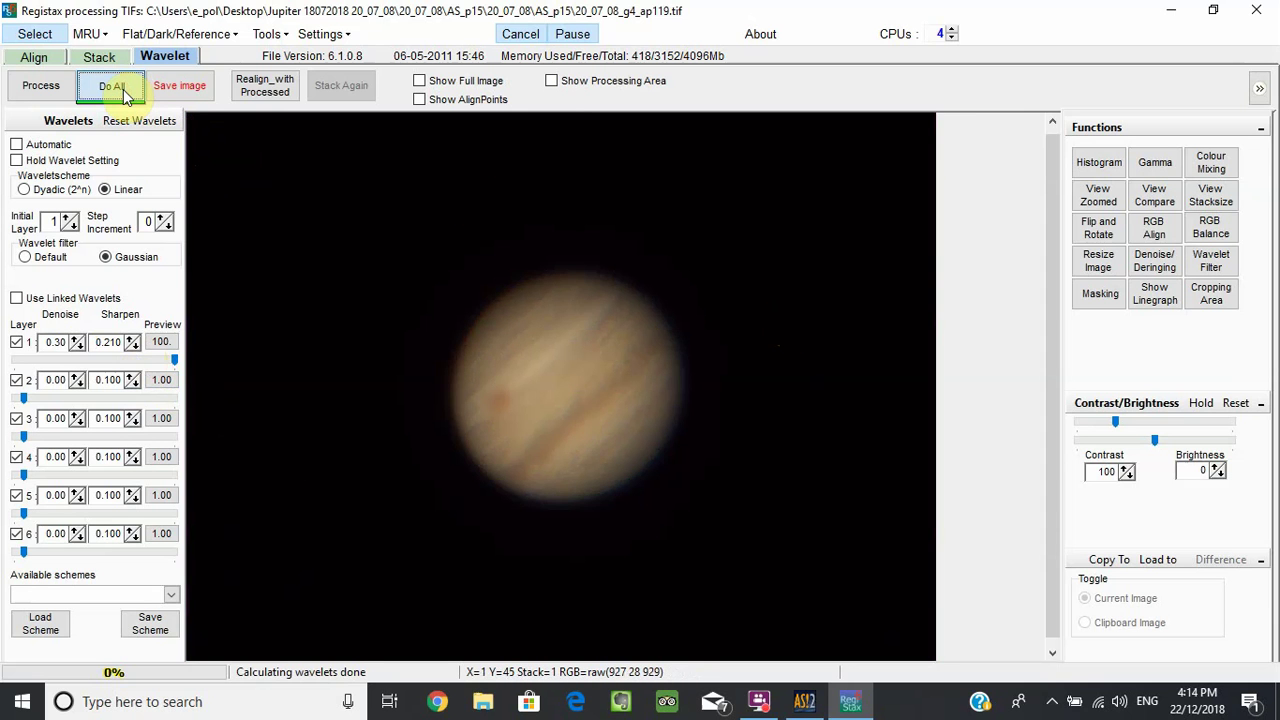
{"action": "left_click", "coordinate": [123, 92]}
{"action": "left_click", "coordinate": [125, 92]}
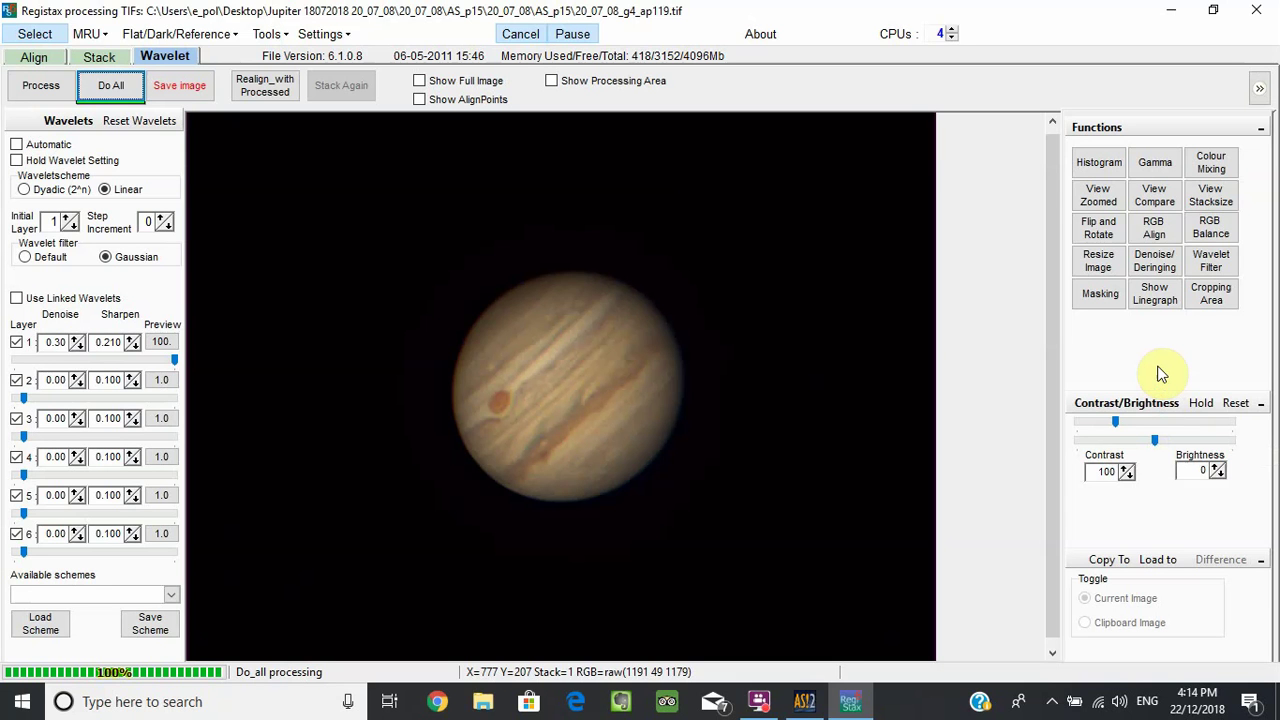
Auto-balance the image's RGB channels and try shifting the blue channel lower.
{"action": "left_click", "coordinate": [1212, 232]}
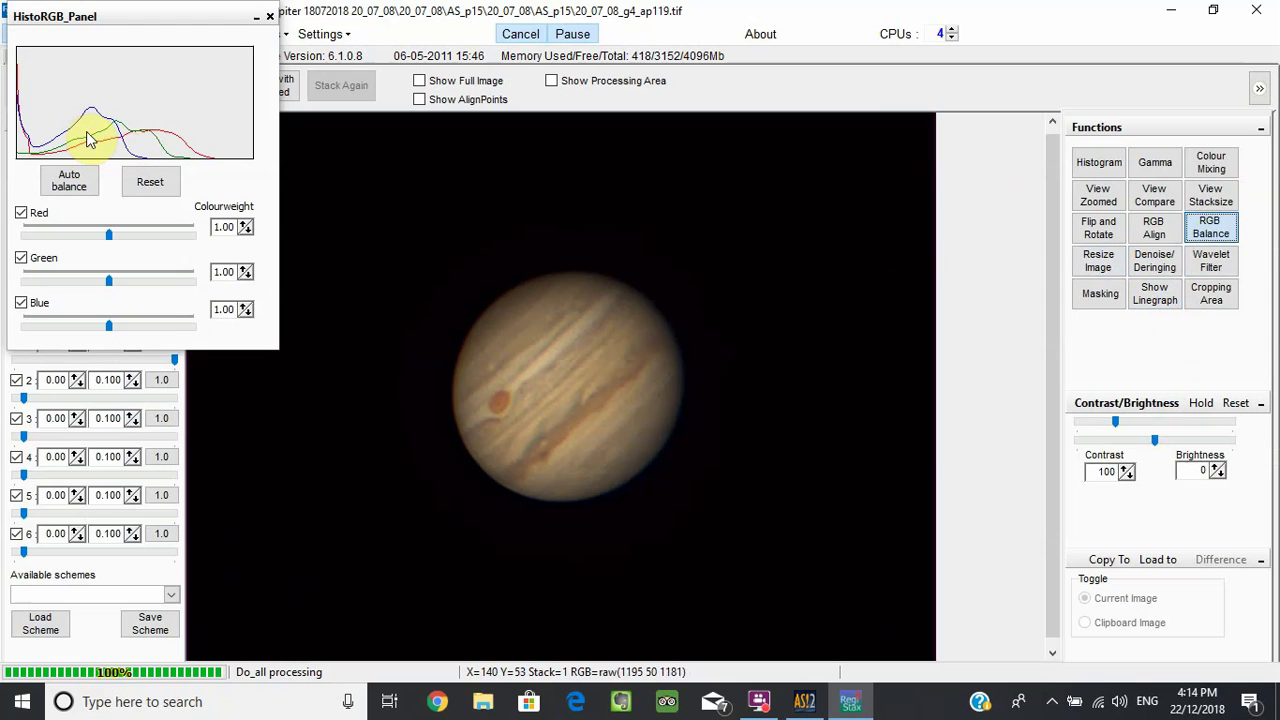
{"action": "left_click", "coordinate": [70, 186]}
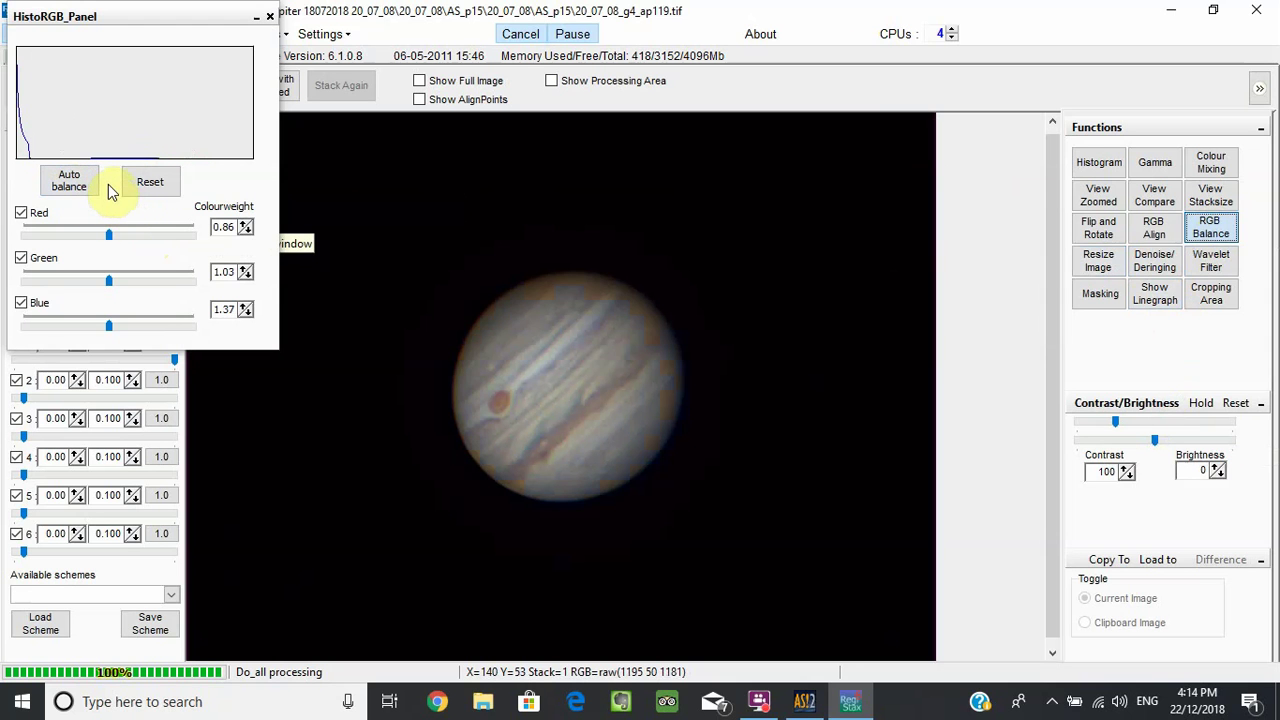
{"action": "mouse_move", "coordinate": [110, 330]}
{"action": "left_mouse_down"}
{"action": "mouse_move", "coordinate": [126, 329]}
{"action": "mouse_move", "coordinate": [88, 329]}
{"action": "left_mouse_up"}
{"action": "left_click", "coordinate": [106, 329]}
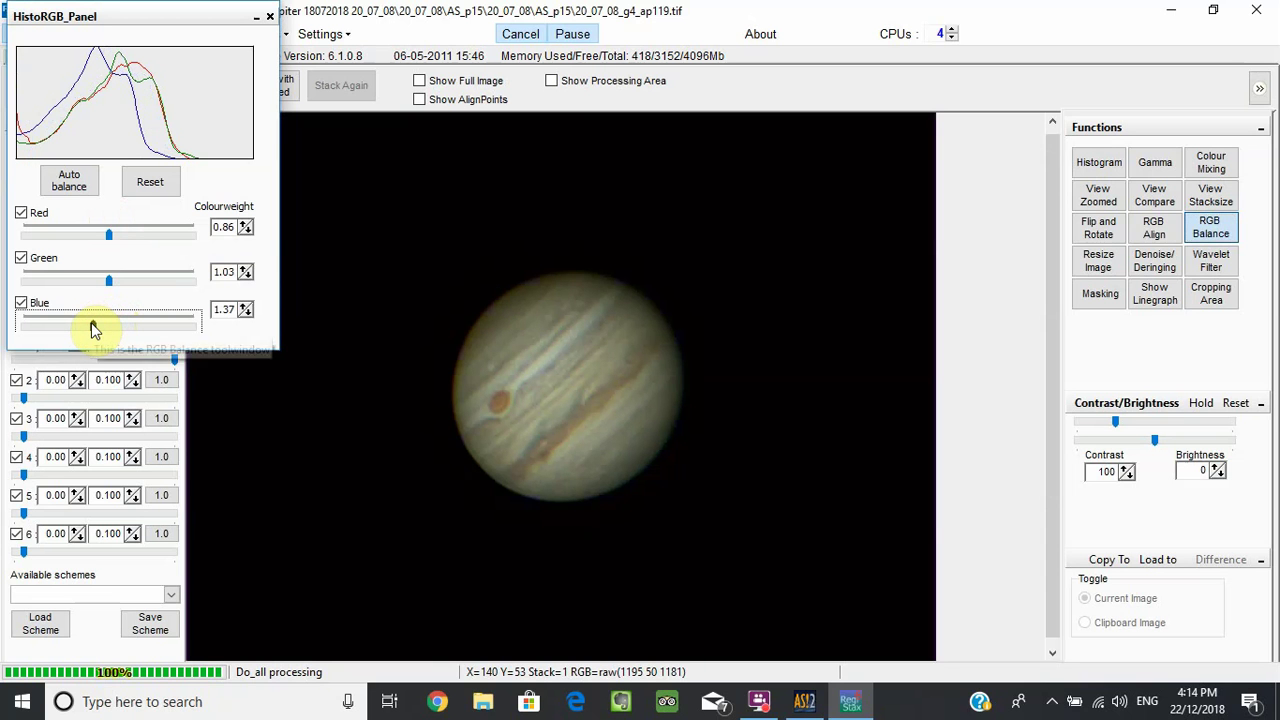
{"action": "left_click_drag", "start_coordinate": [87, 327], "coordinate": [92, 327]}
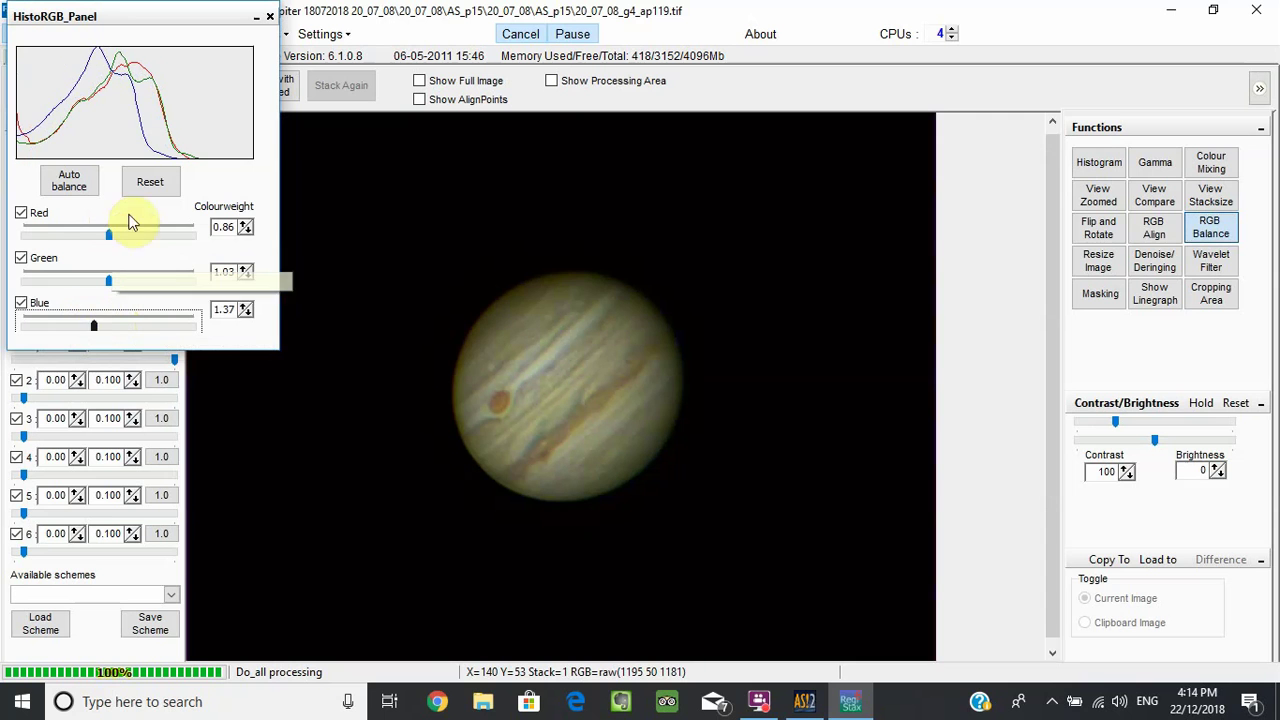
Reset the RGB balance, apply the automatic balance again and close the balance window.
{"action": "left_click", "coordinate": [150, 181]}
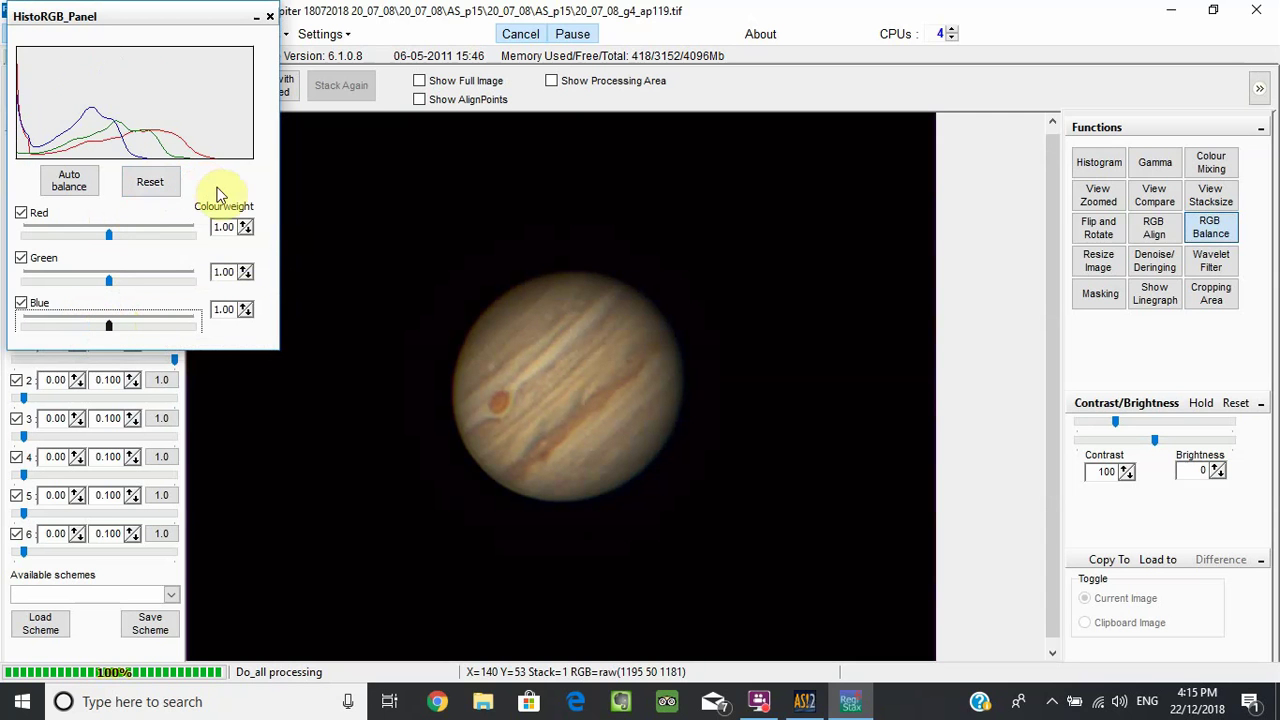
{"action": "left_click", "coordinate": [78, 192]}
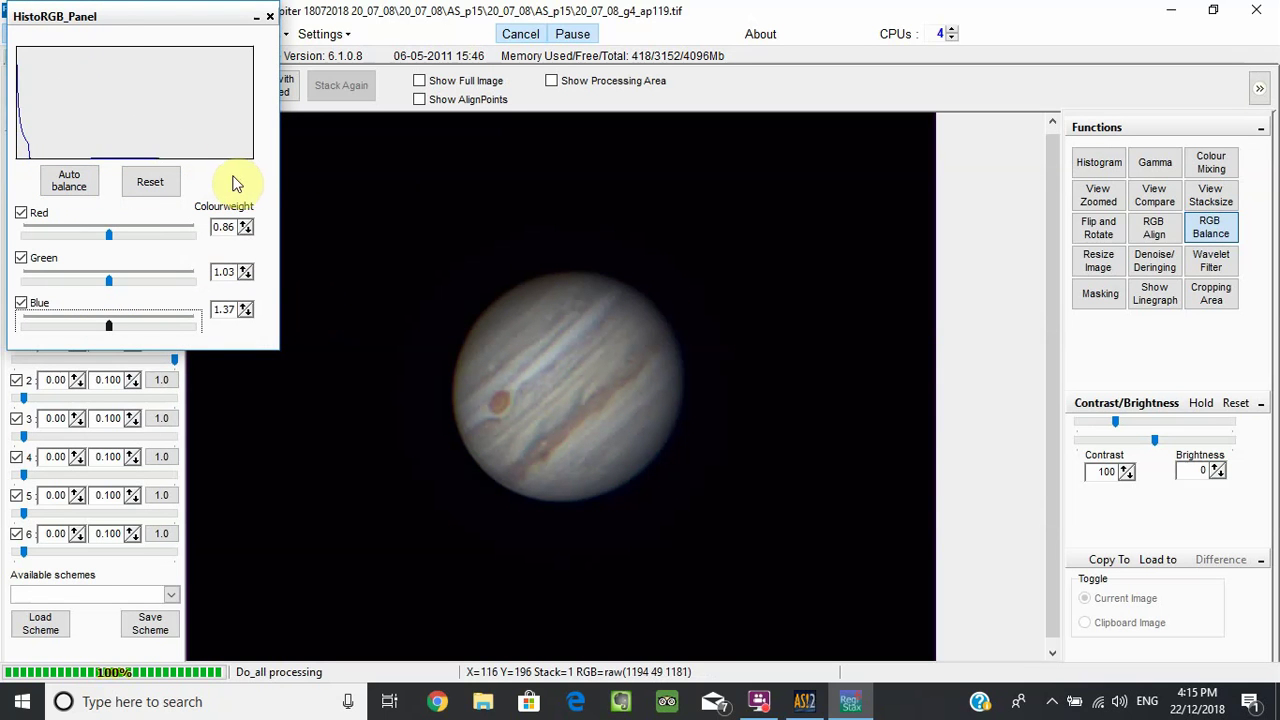
{"action": "left_click", "coordinate": [269, 17]}
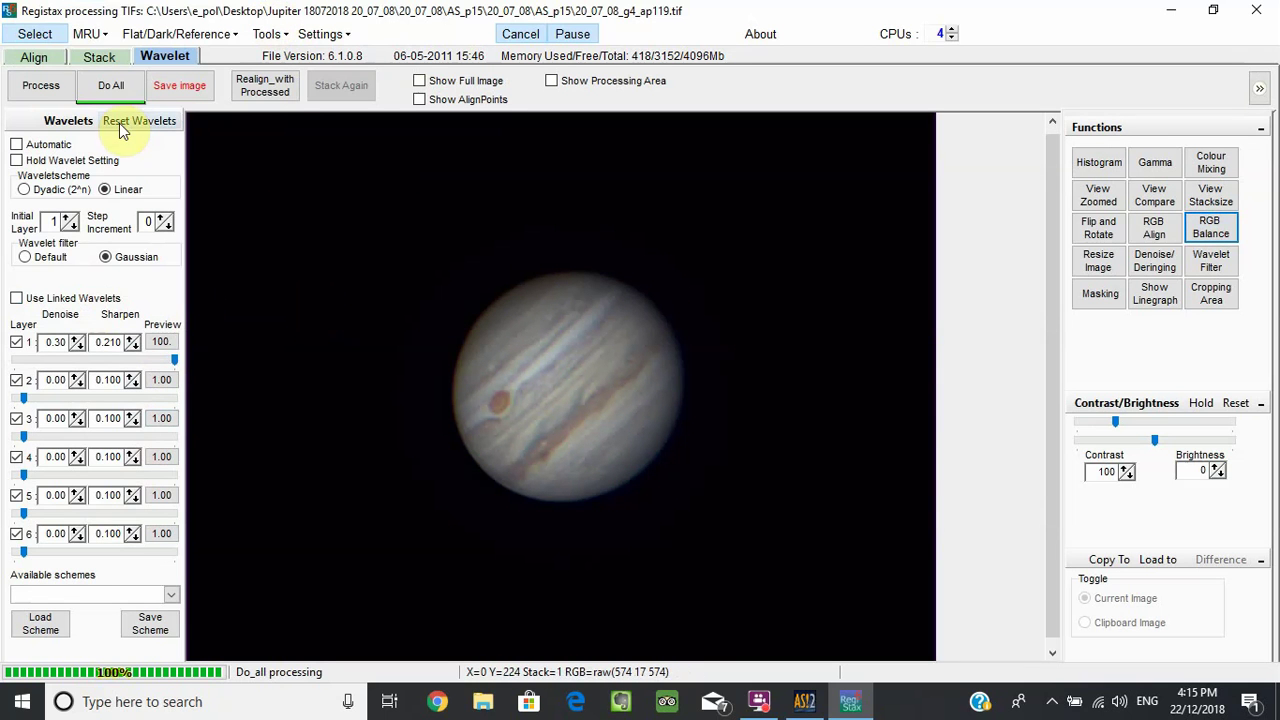
Save the processed image as the 16-bit TIFF "20_07_08_g4_ap119 582st" in the AS_p15 folder.
{"action": "left_click", "coordinate": [179, 85]}
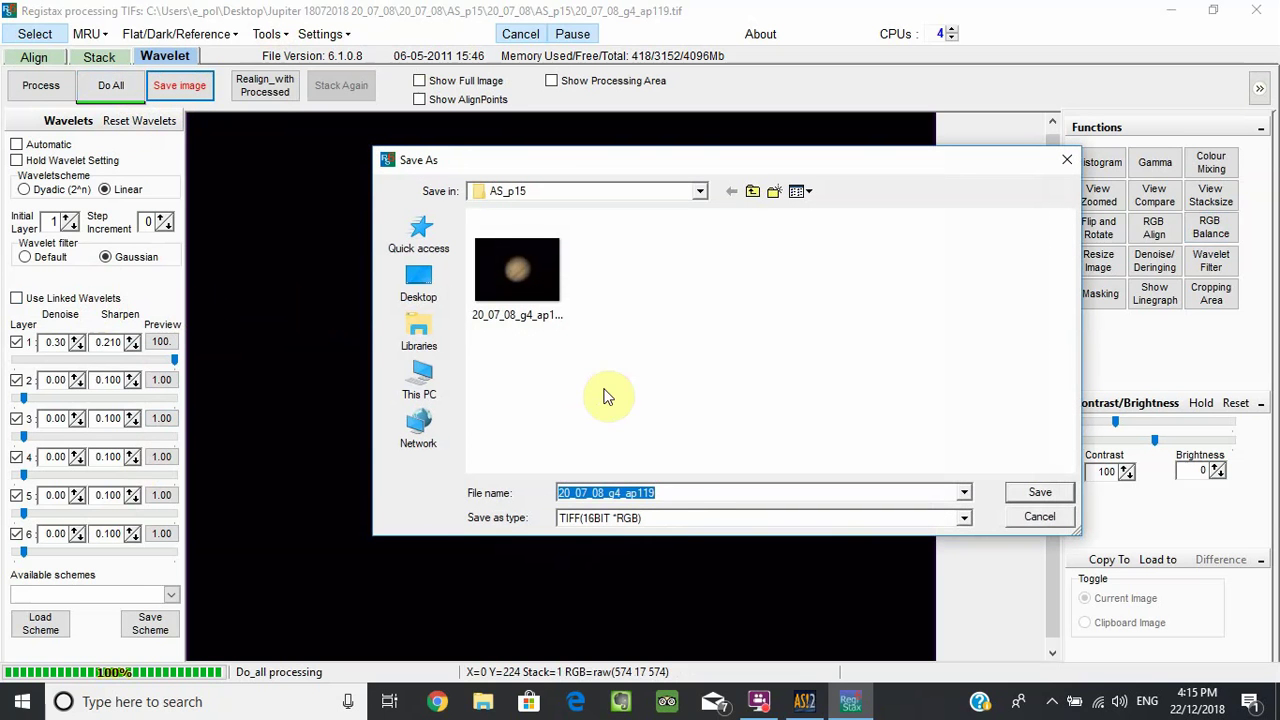
{"action": "left_click", "coordinate": [677, 492]}
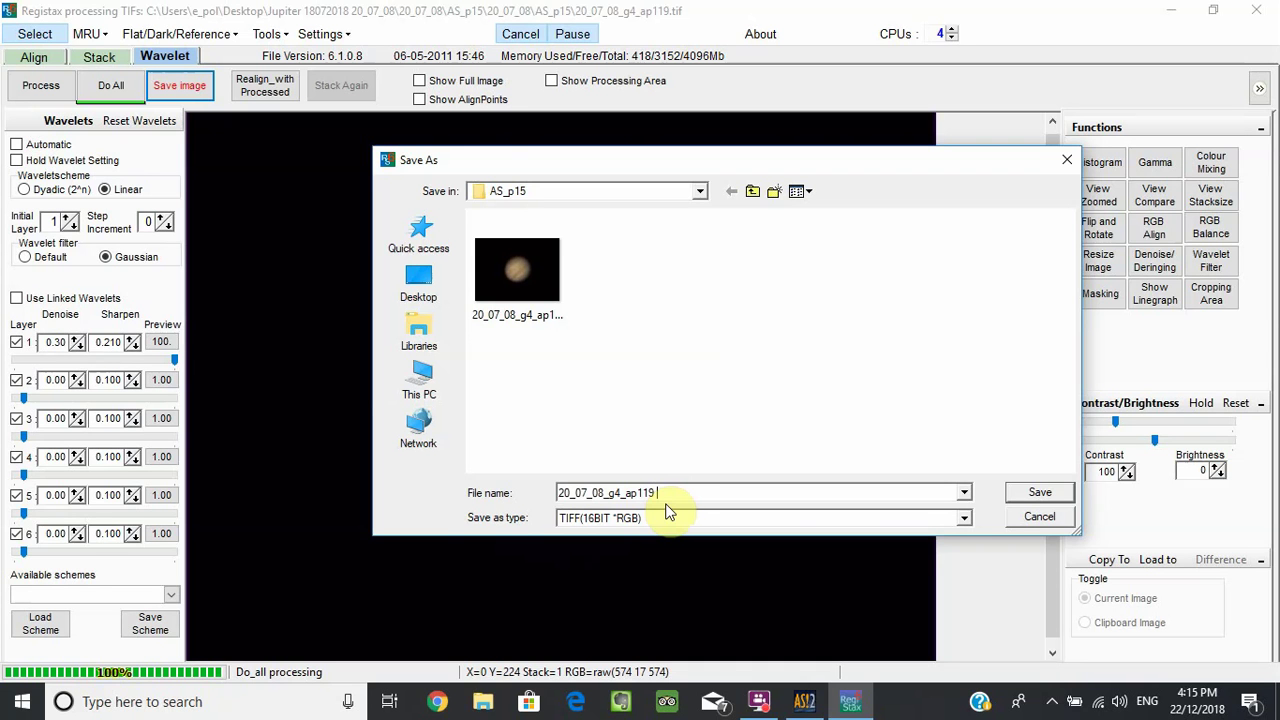
{"action": "type", "text": "582st"}
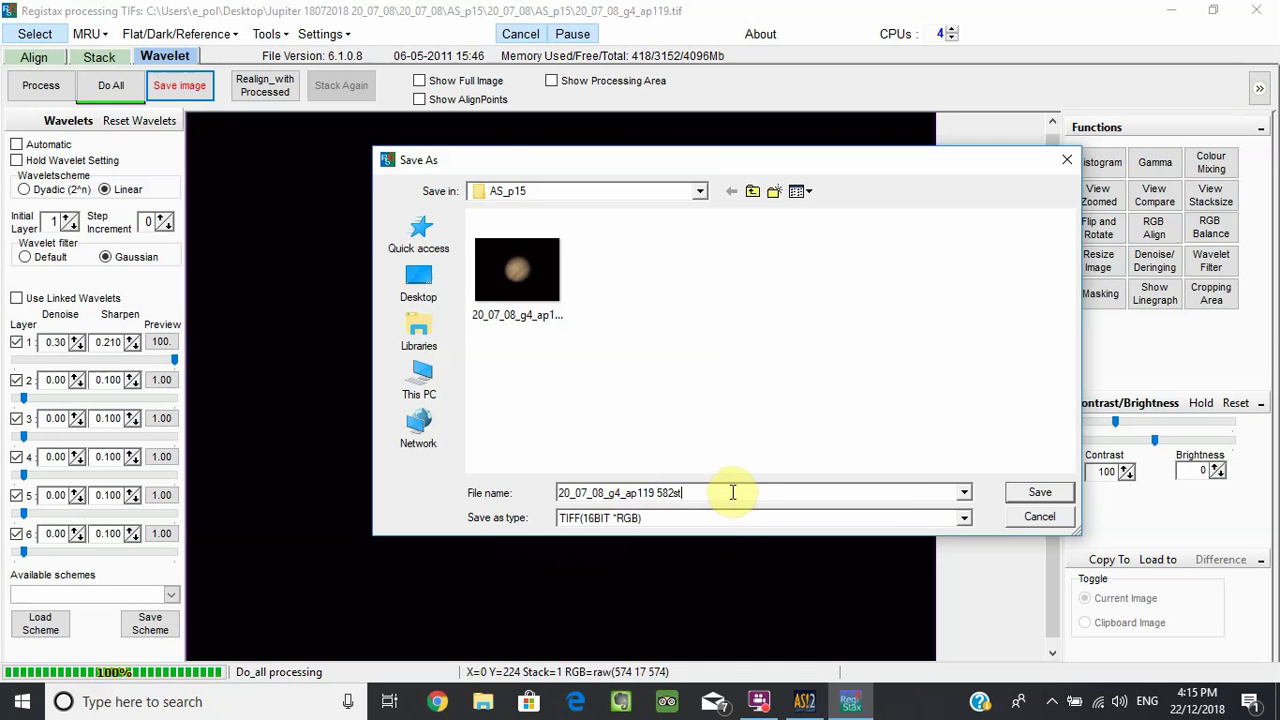
{"action": "left_click", "coordinate": [1038, 491]}
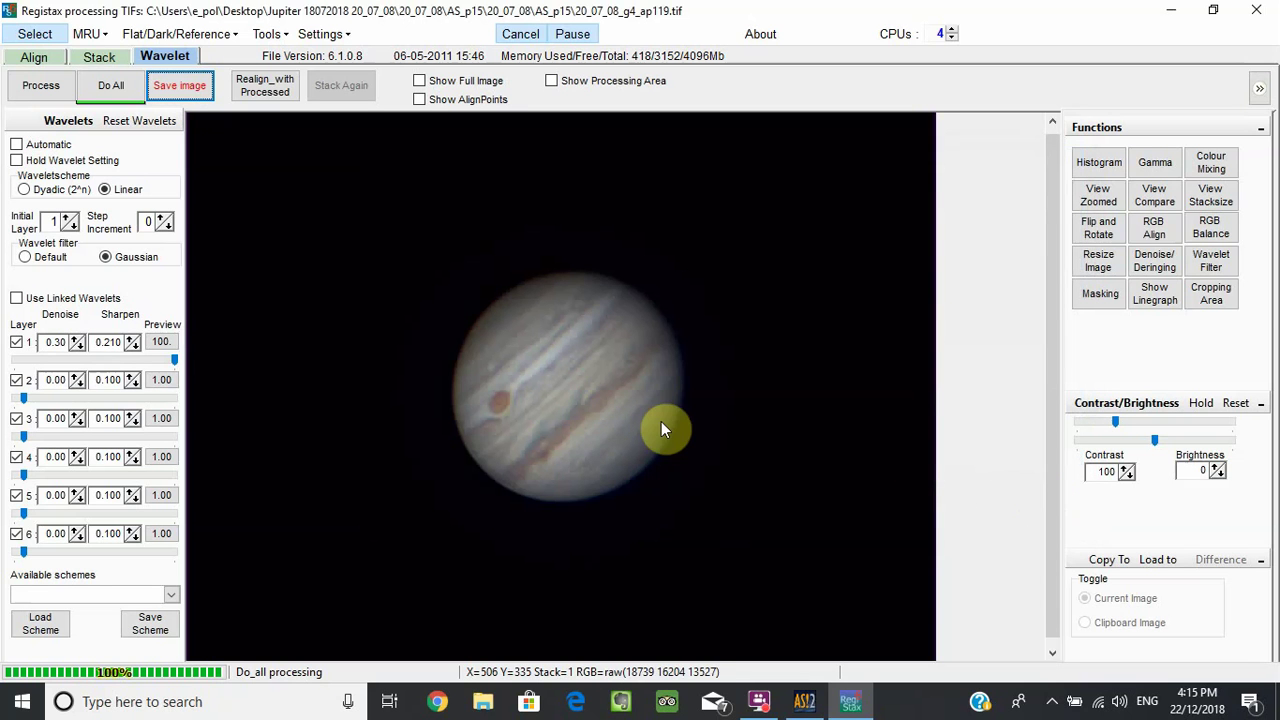
Close RegiStax, switch to AutoStakkert and close it too.
{"action": "left_click", "coordinate": [1257, 14]}
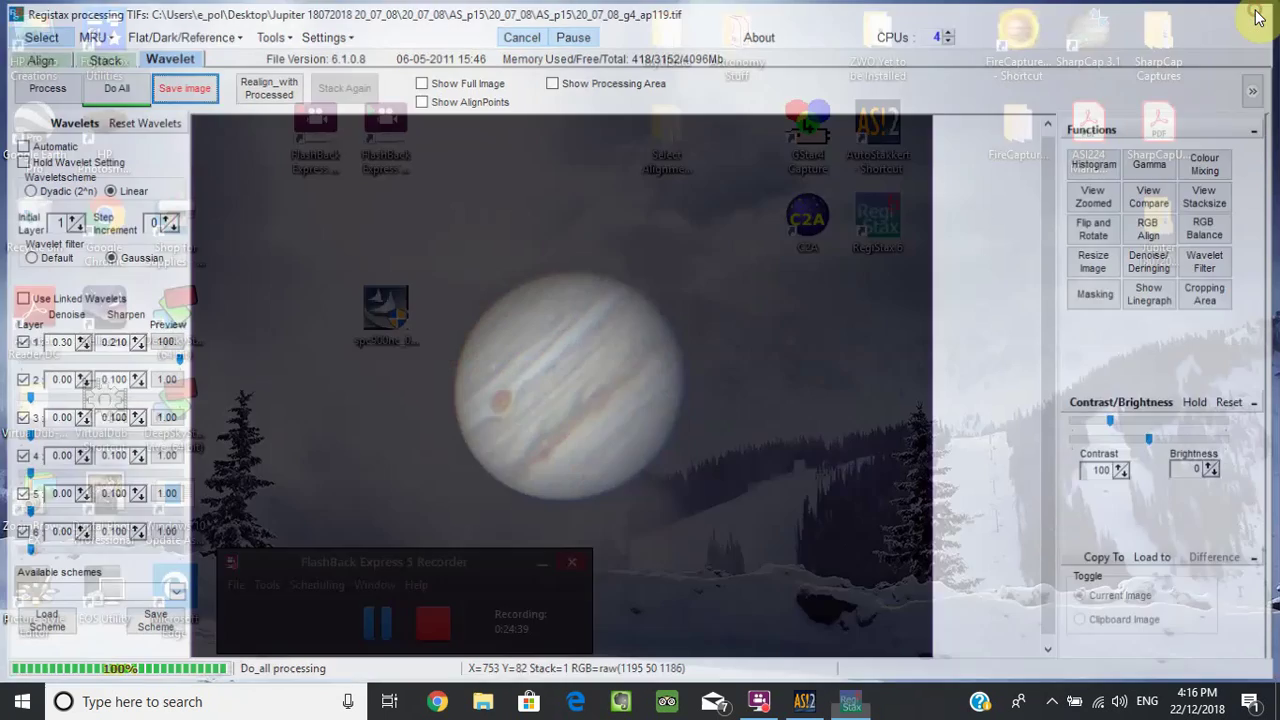
{"action": "left_click", "coordinate": [804, 701]}
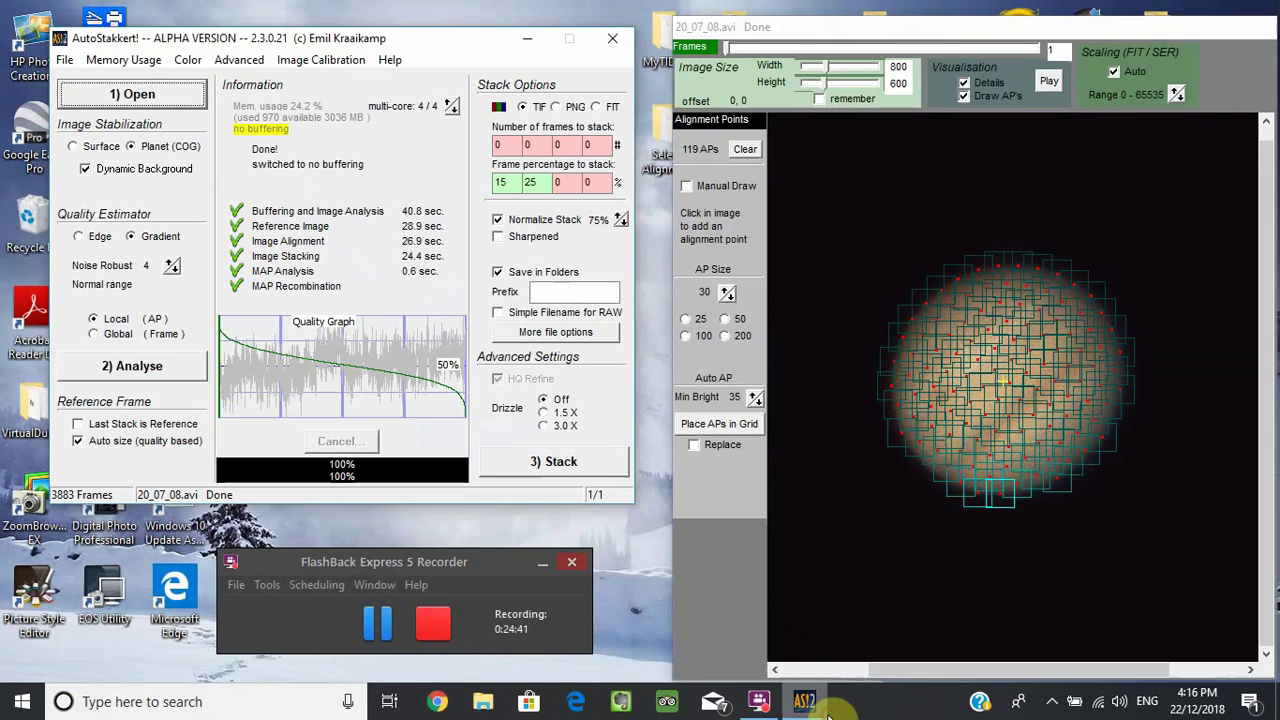
{"action": "left_click", "coordinate": [608, 42]}
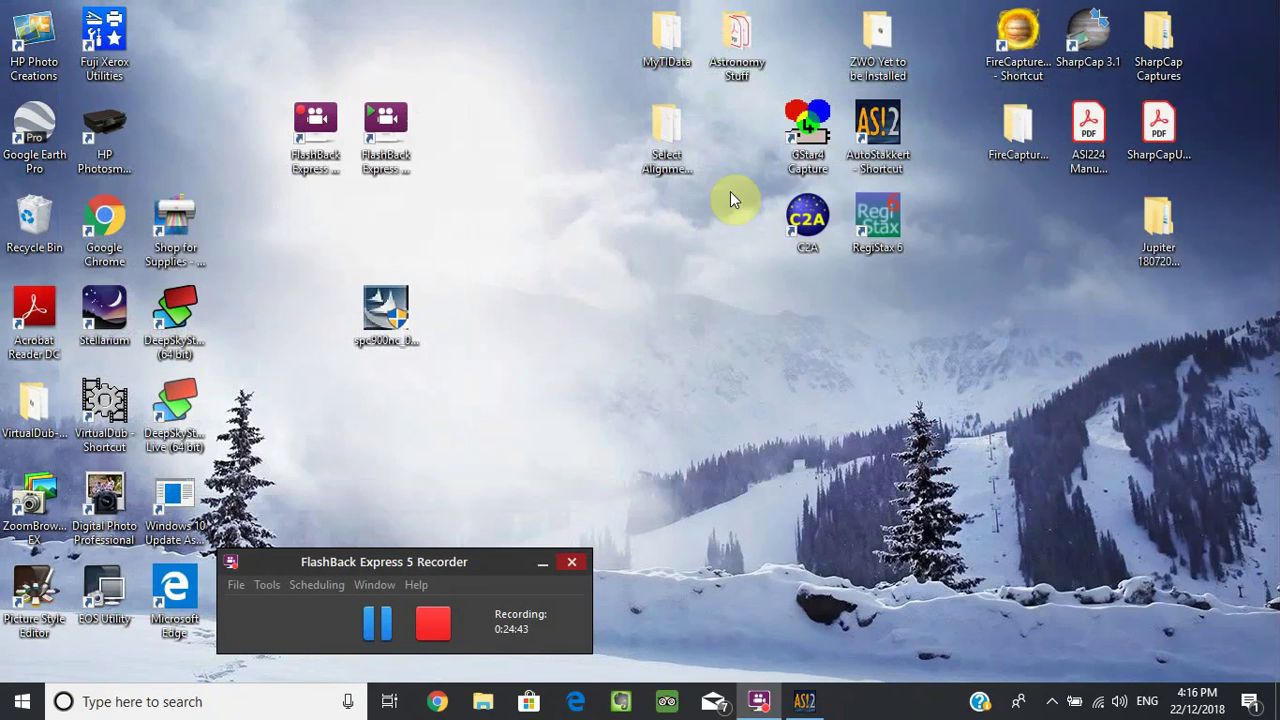
In File Explorer, browse from the desktop's Jupiter folder through 20_07_08, AS_p15 and 20_07_08 to the inner AS_p15 results folder.
{"action": "double_click", "coordinate": [1153, 228]}
{"action": "double_click", "coordinate": [493, 357]}
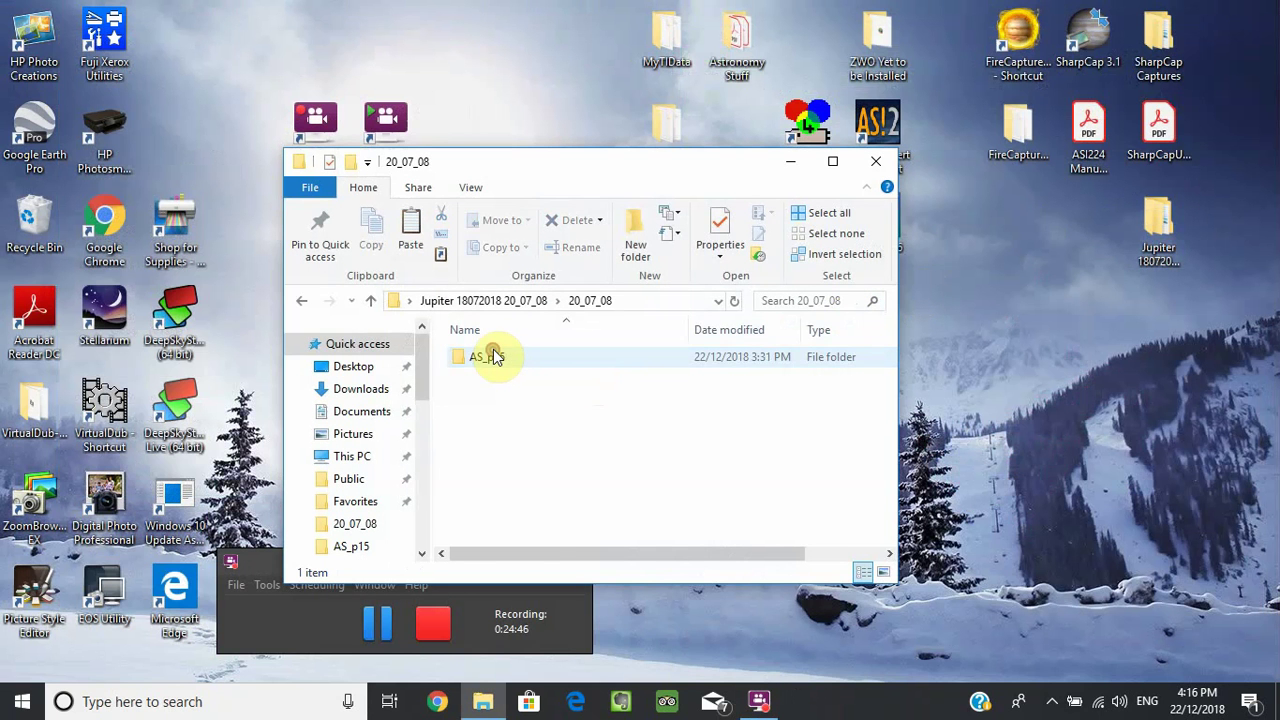
{"action": "double_click", "coordinate": [489, 358]}
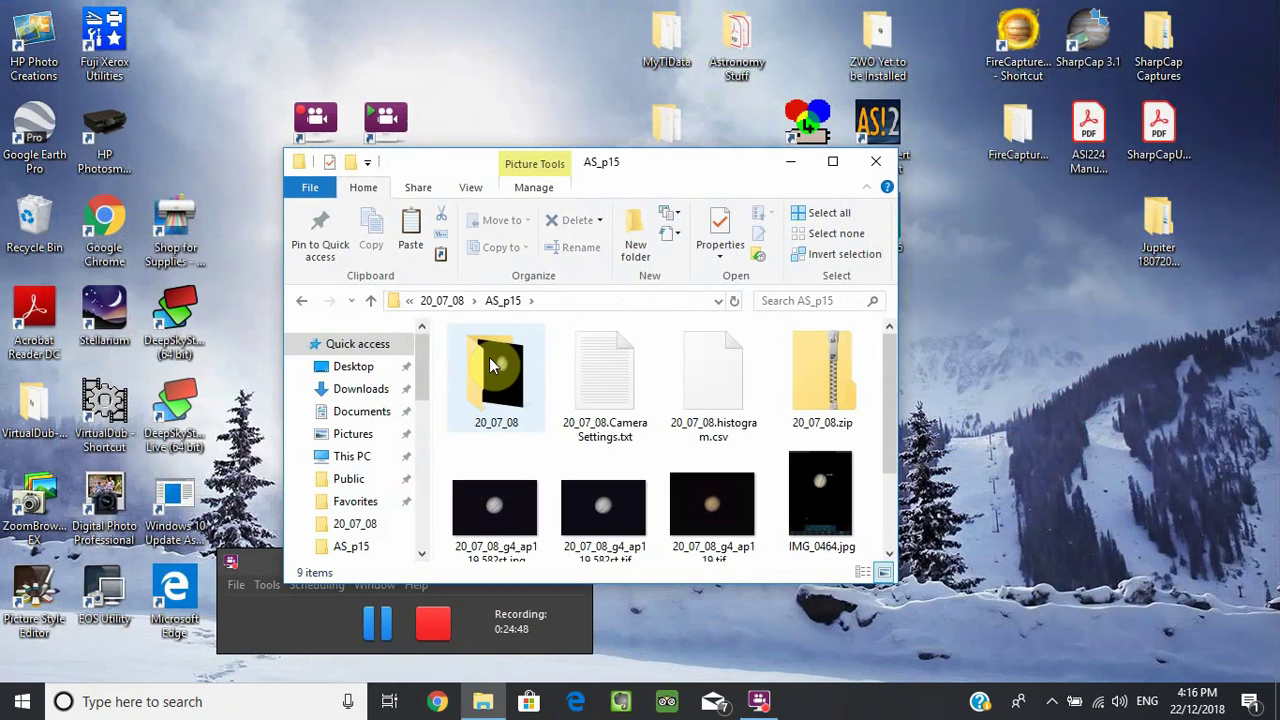
{"action": "left_click", "coordinate": [486, 377]}
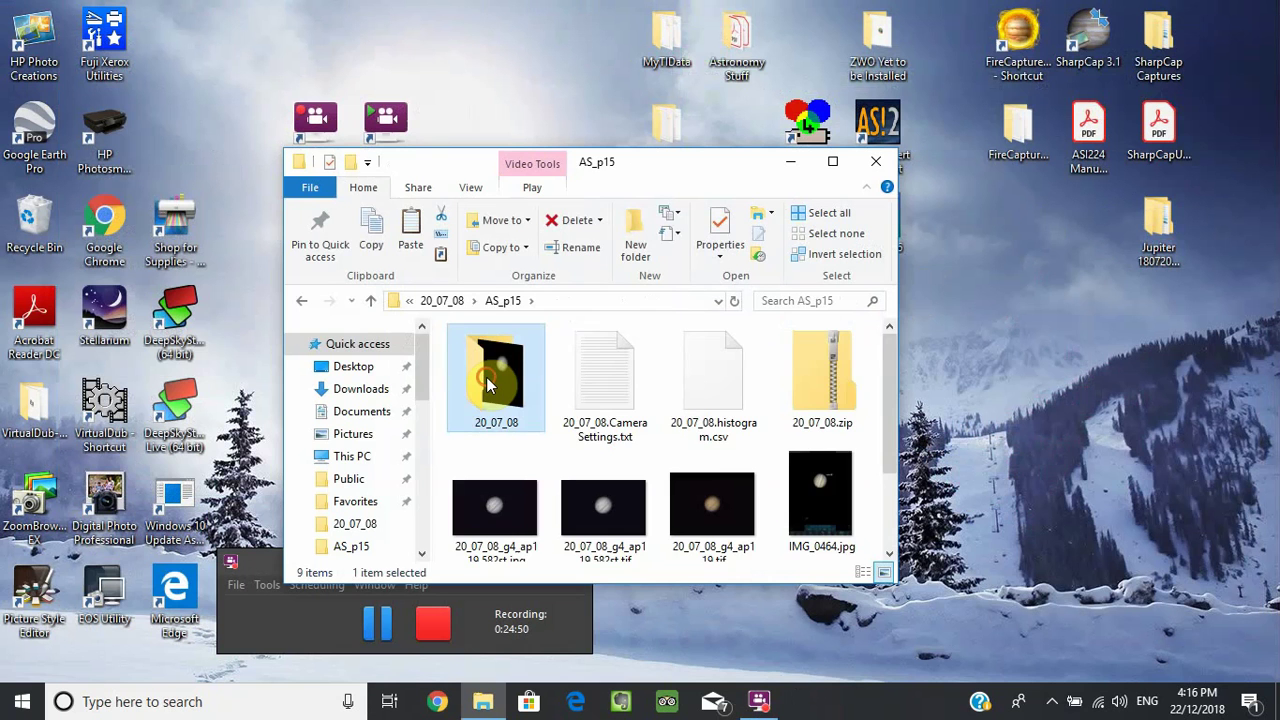
{"action": "double_click", "coordinate": [486, 377]}
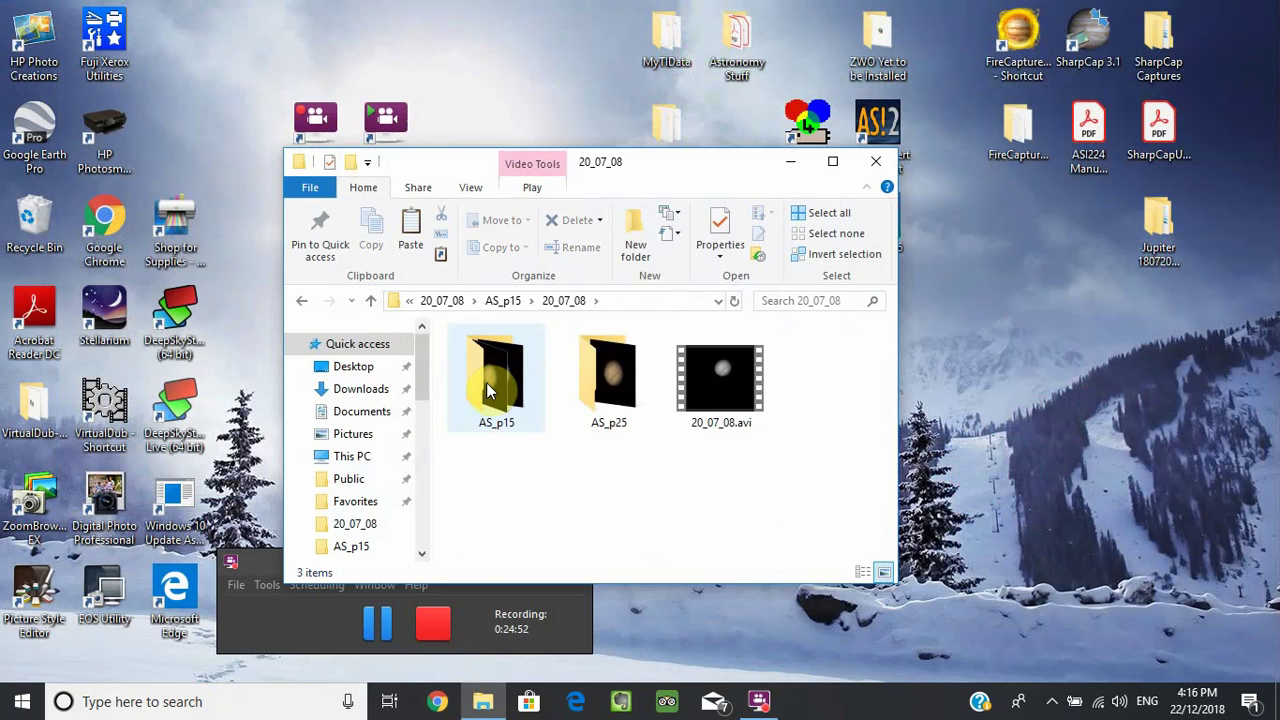
{"action": "double_click", "coordinate": [486, 382]}
Select both 20_07_08_g4_ap119 582st.tif and 20_07_08_g4_ap119.tif and preview them in Windows Photo Viewer for comparison.
{"action": "left_click", "coordinate": [492, 375]}
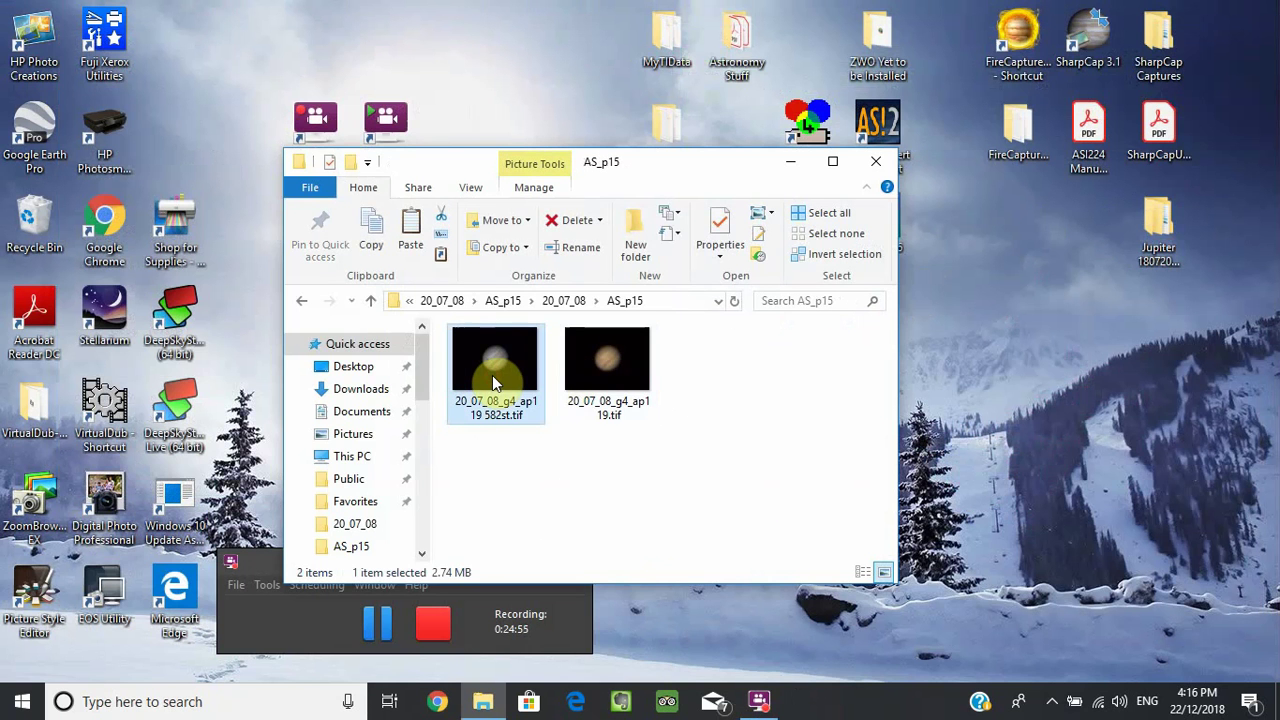
{"action": "left_click", "coordinate": [628, 375], "text": "shift"}
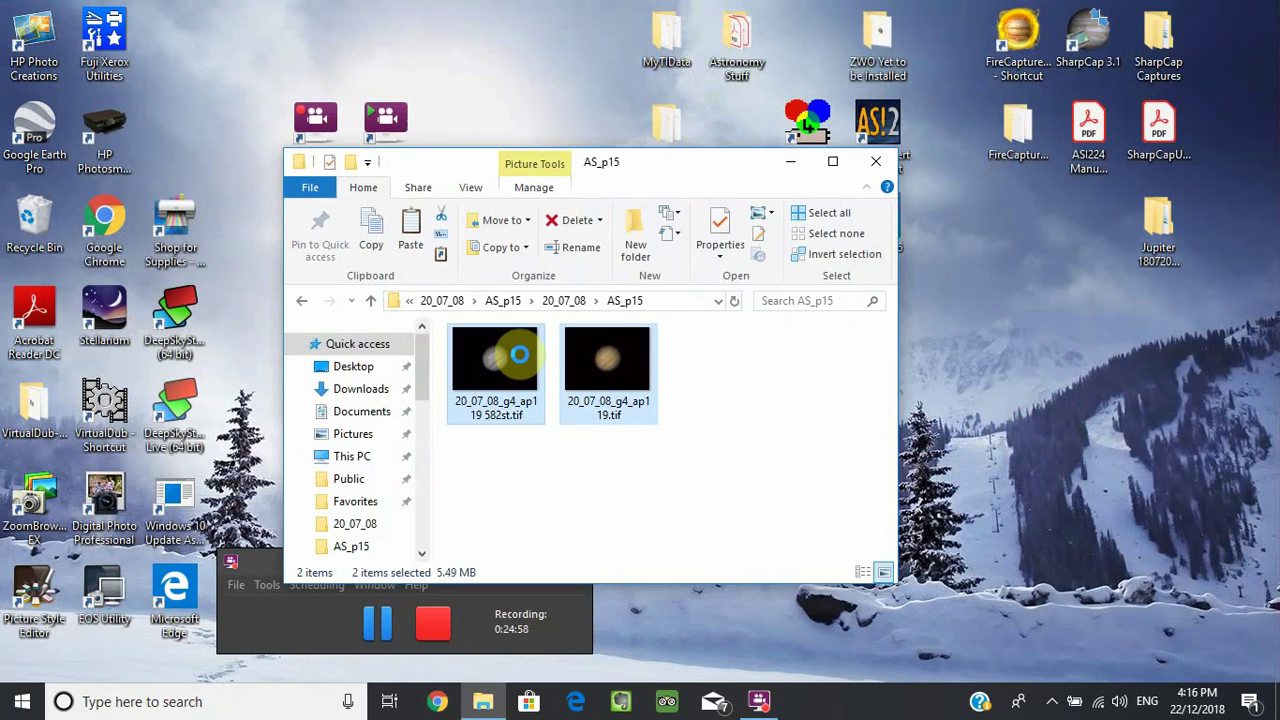
{"action": "right_click", "coordinate": [676, 371]}
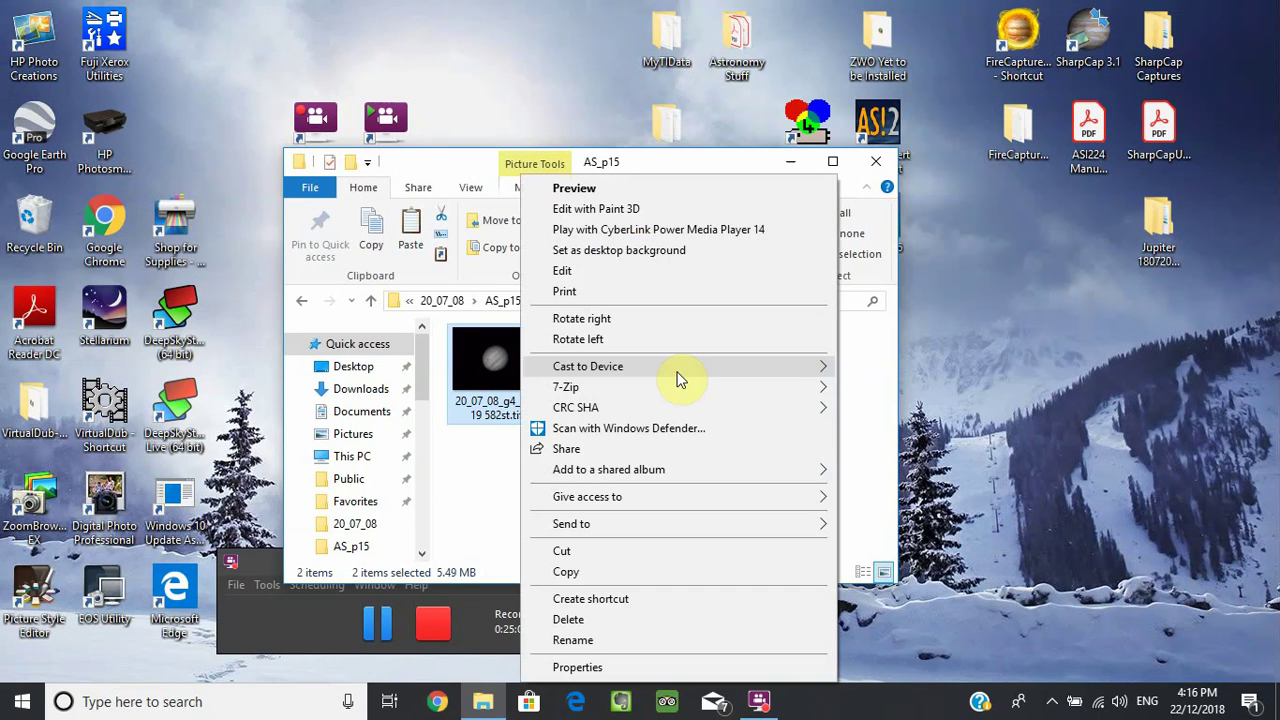
{"action": "left_click", "coordinate": [651, 443]}
{"action": "right_click", "coordinate": [610, 377]}
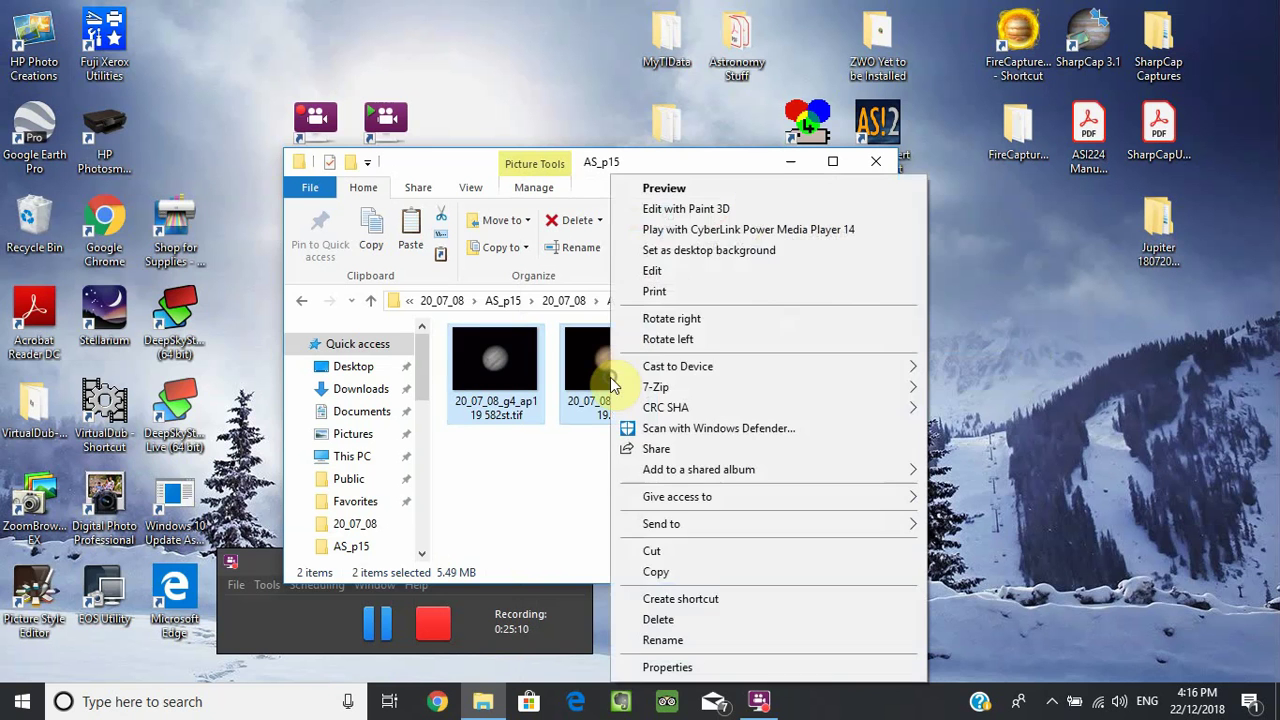
{"action": "left_click", "coordinate": [708, 188]}
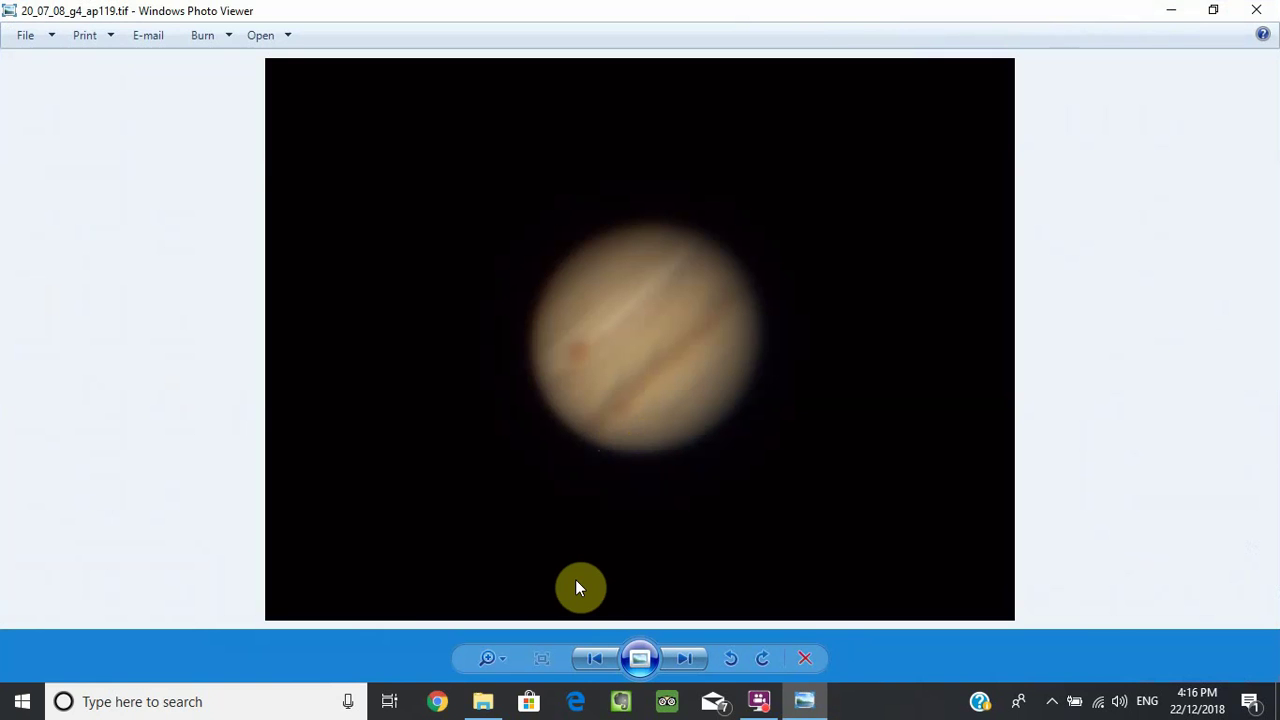
Alternate between the unprocessed 20_07_08_g4_ap119.tif and the processed 20_07_08_g4_ap119 582st.tif to compare Jupiter's sharpness and colour.
{"action": "left_click", "coordinate": [697, 655]}
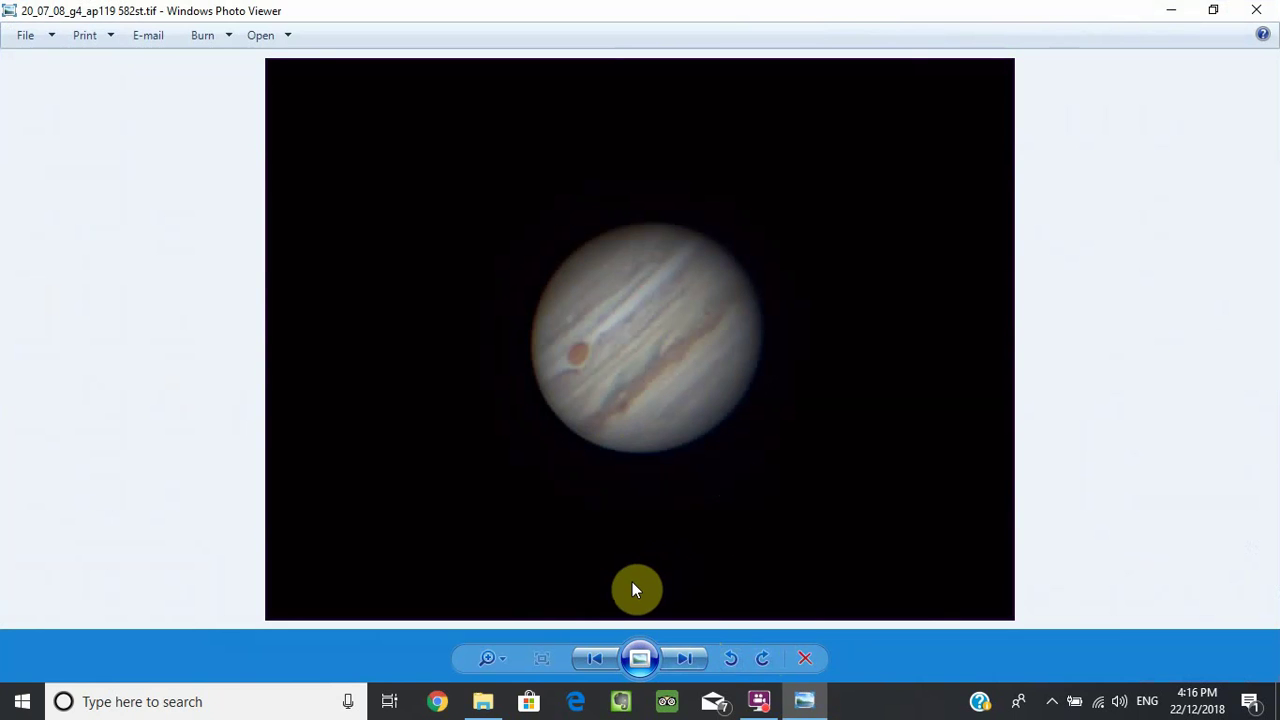
{"action": "left_click", "coordinate": [597, 658]}
{"action": "left_click", "coordinate": [686, 657]}
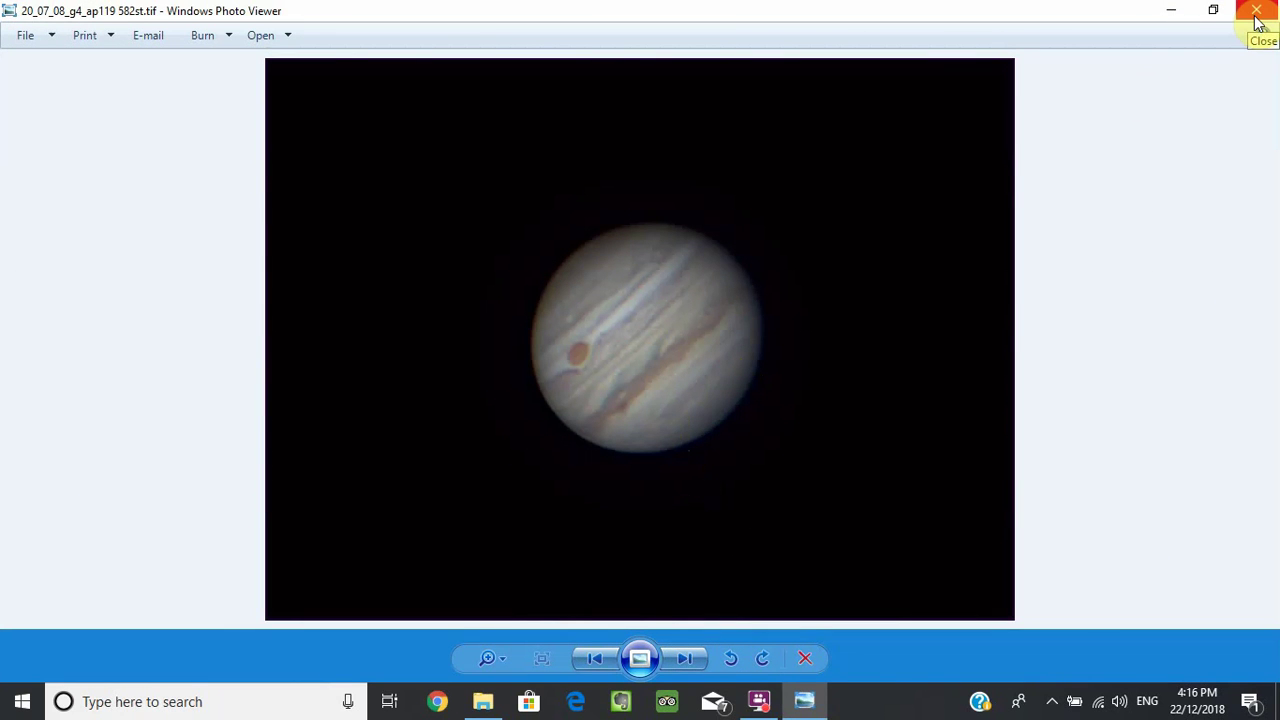
{"action": "left_click", "coordinate": [895, 133]}
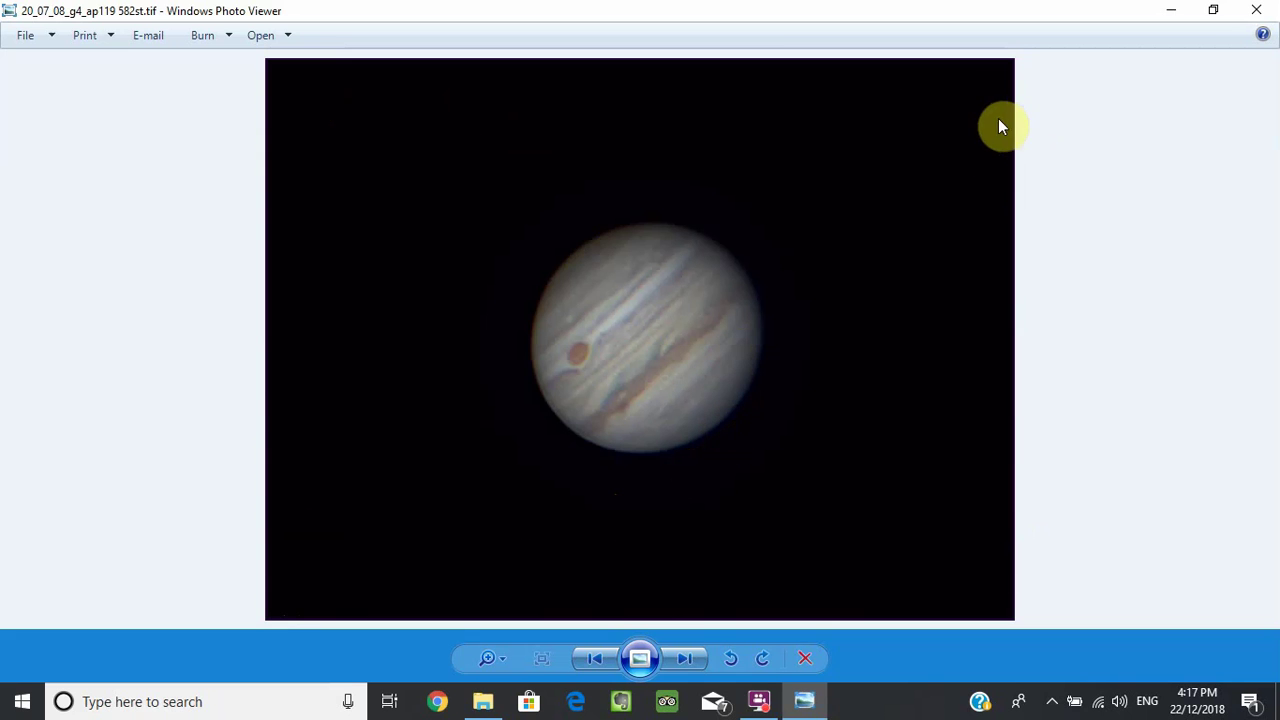
Close the image preview and the AS_p15 folder window to return to the desktop.
{"action": "left_click", "coordinate": [1258, 12]}
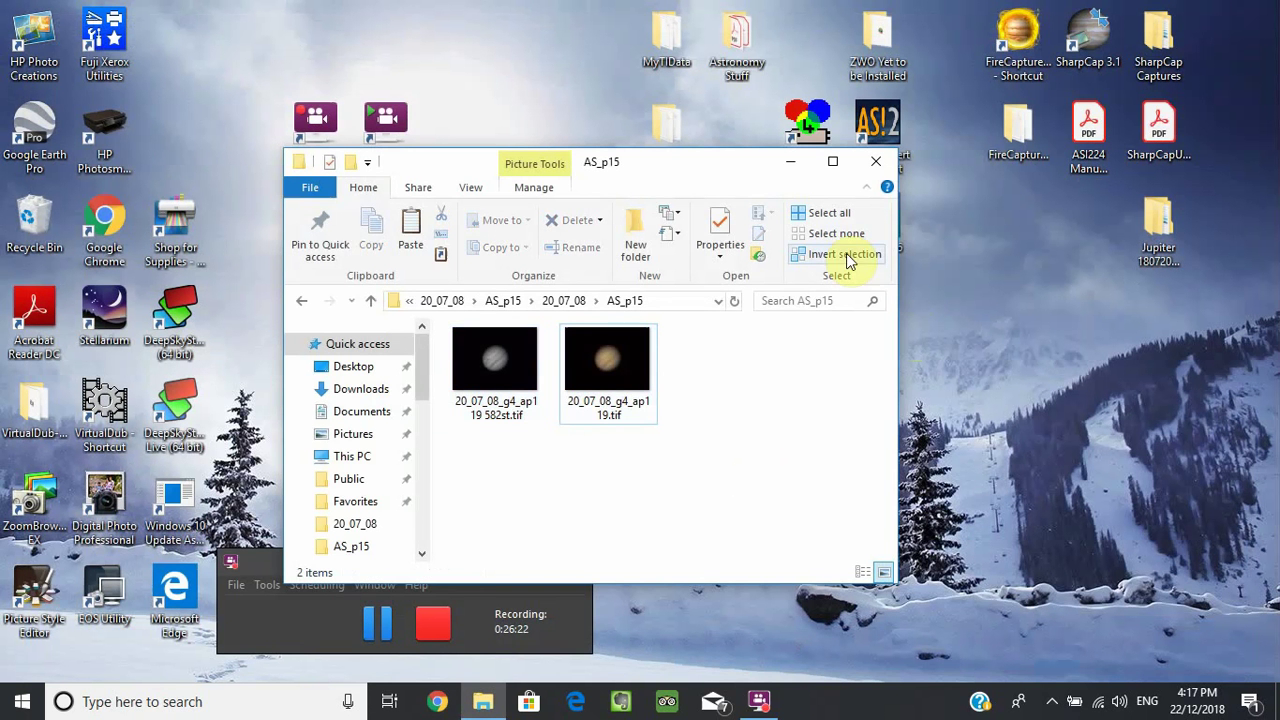
{"action": "left_click", "coordinate": [876, 161]}
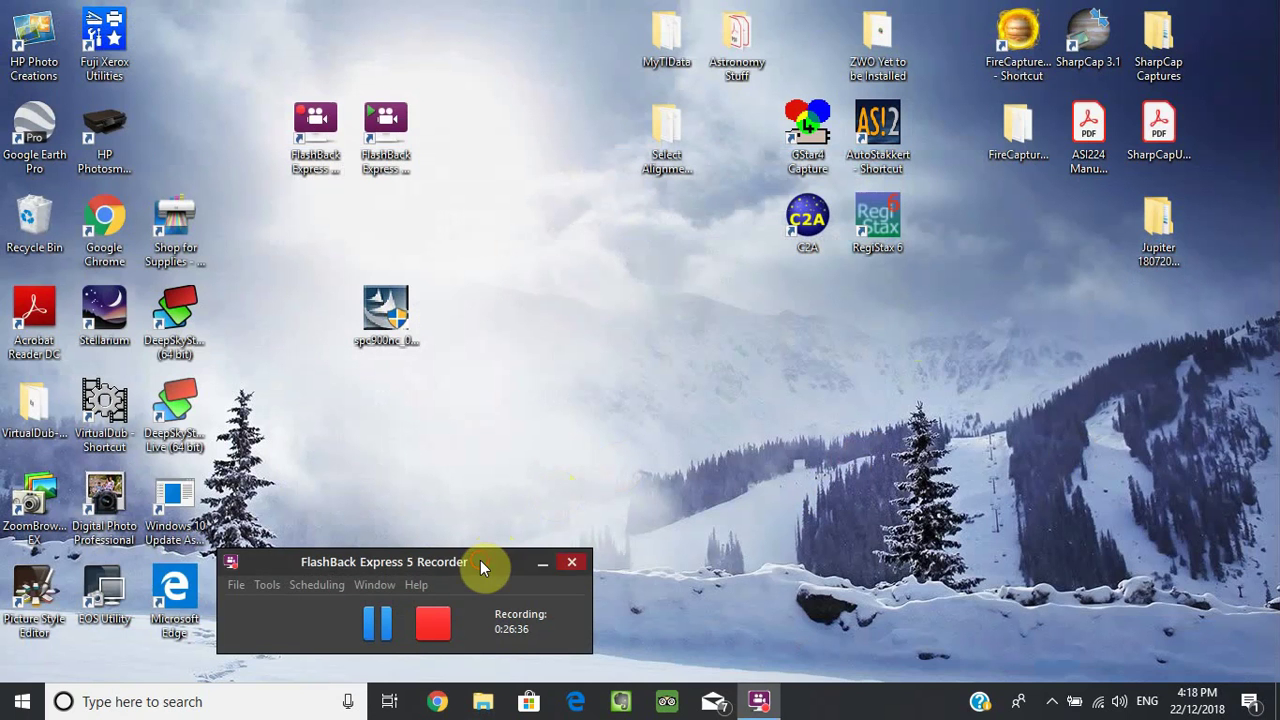
{"action": "left_click_drag", "start_coordinate": [486, 562], "coordinate": [732, 359]}
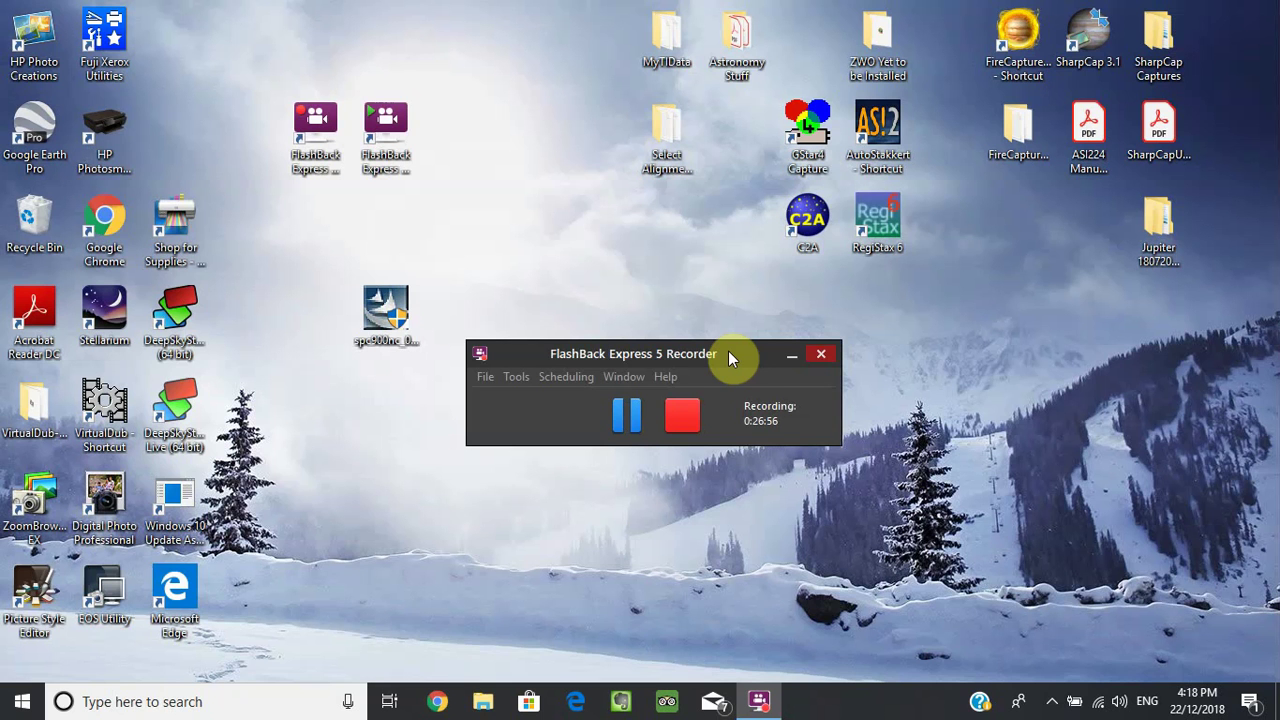
{"action": "left_click_drag", "start_coordinate": [729, 352], "coordinate": [704, 393]}
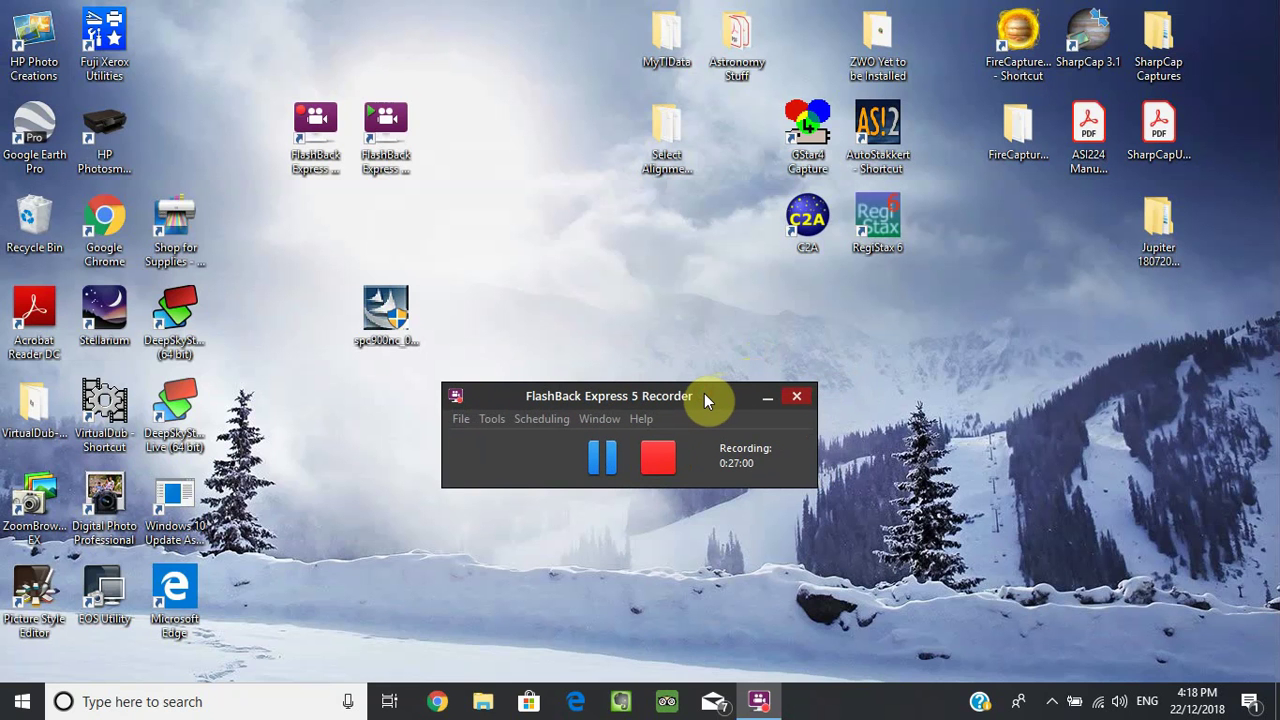